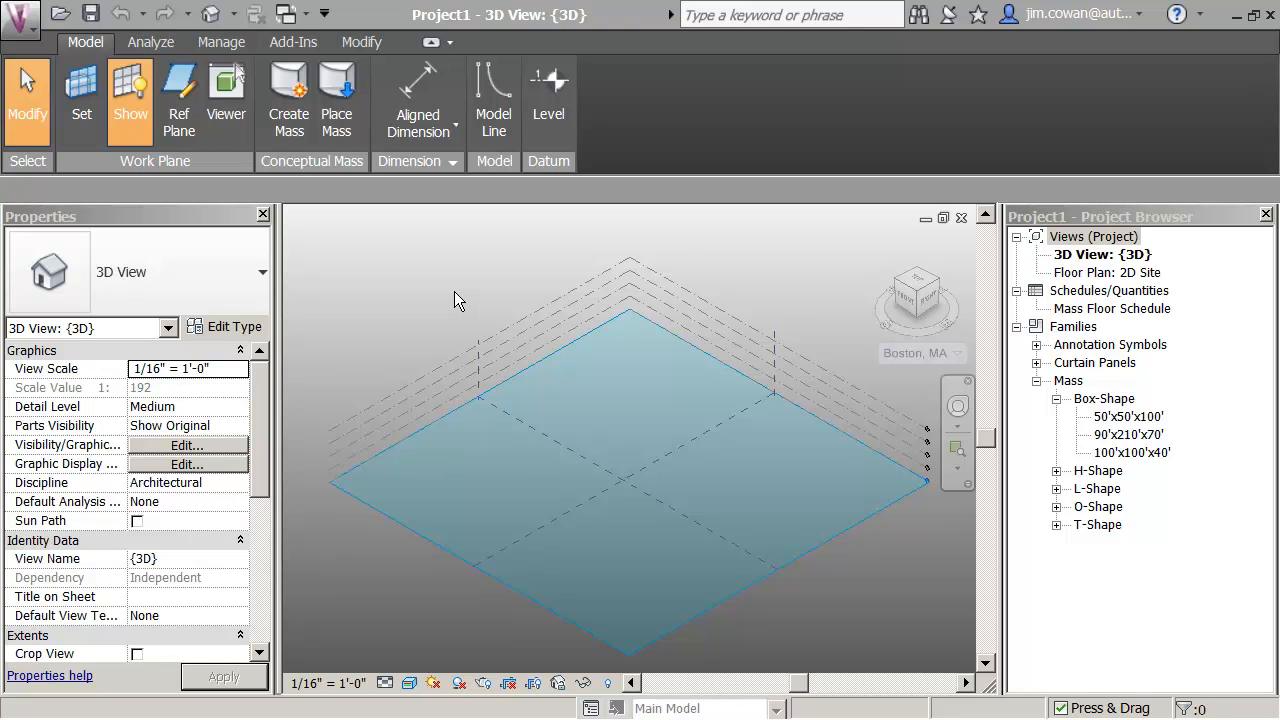
Create a new family from the Mass template in the US Imperial folder.
{"action": "left_click", "coordinate": [22, 20]}
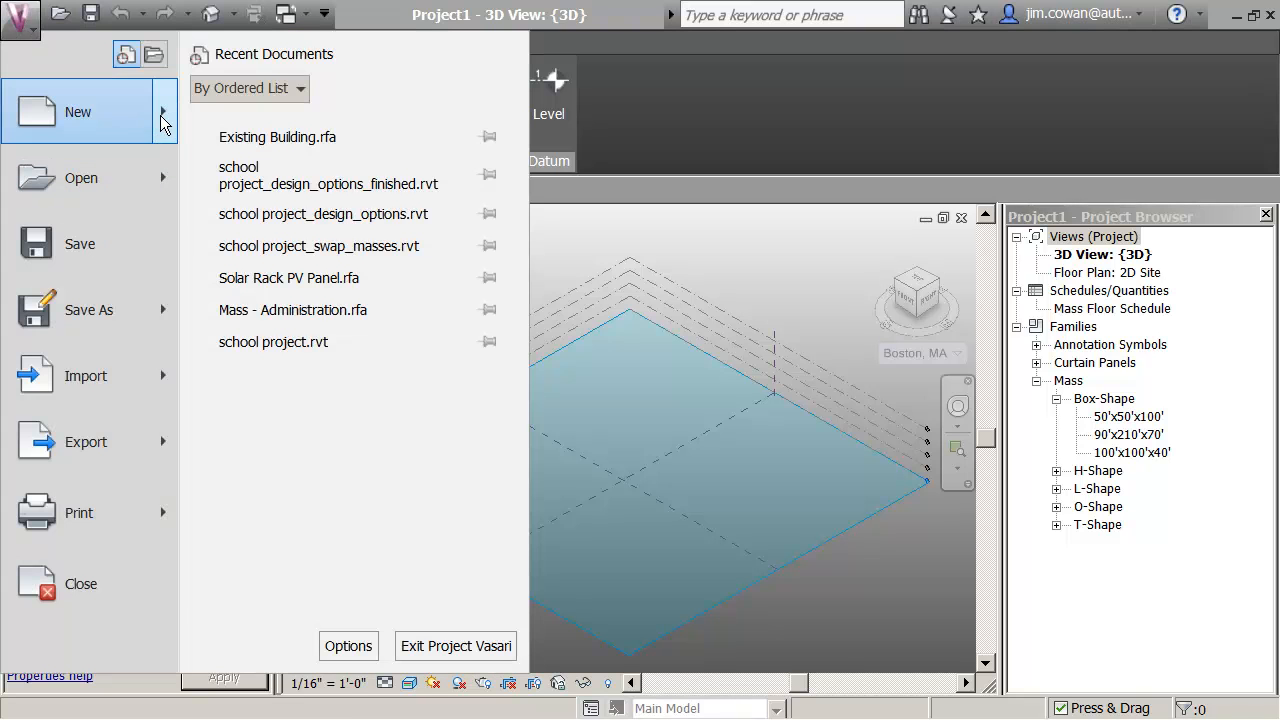
{"action": "mouse_move", "coordinate": [162, 122]}
{"action": "left_click", "coordinate": [266, 196]}
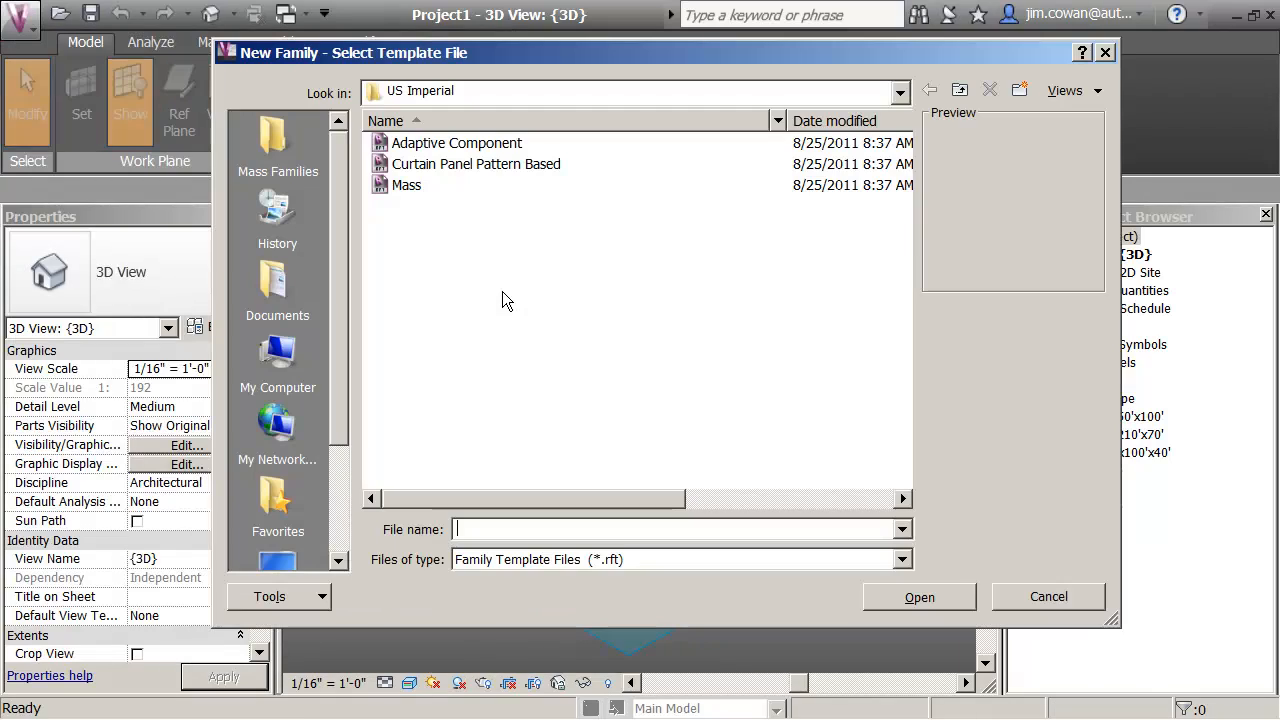
{"action": "left_click", "coordinate": [407, 187]}
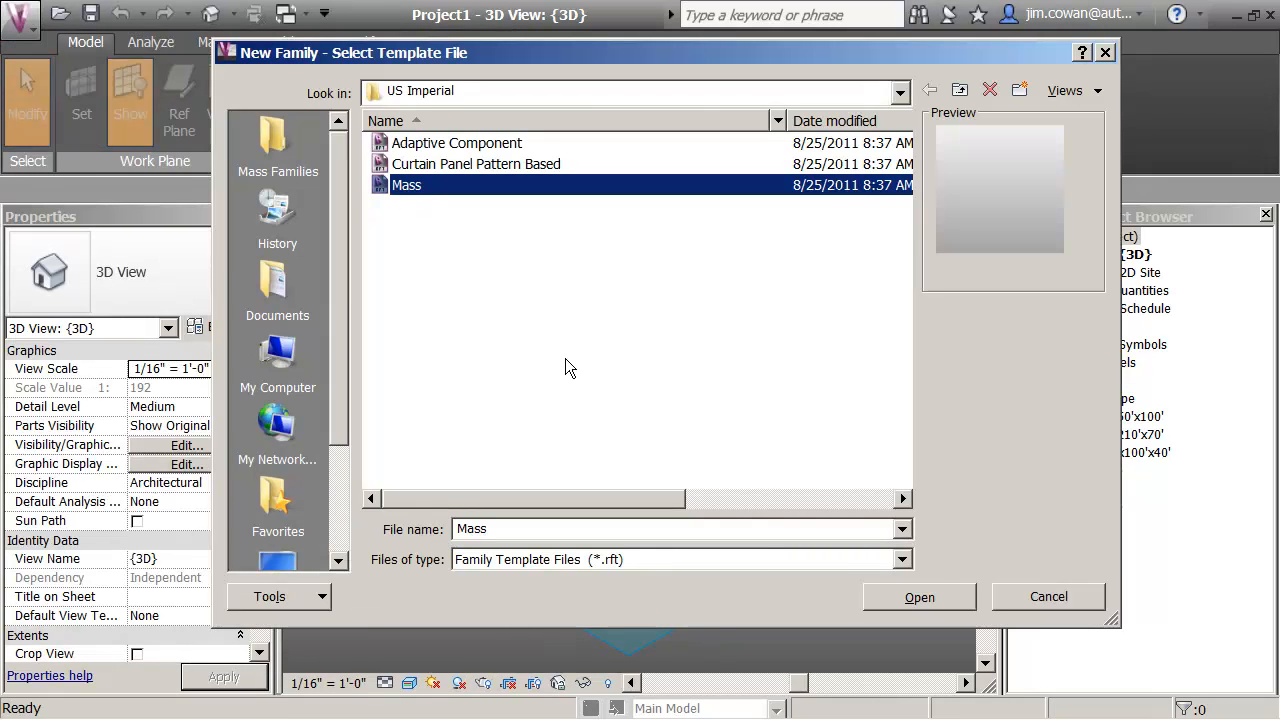
{"action": "left_click", "coordinate": [919, 598]}
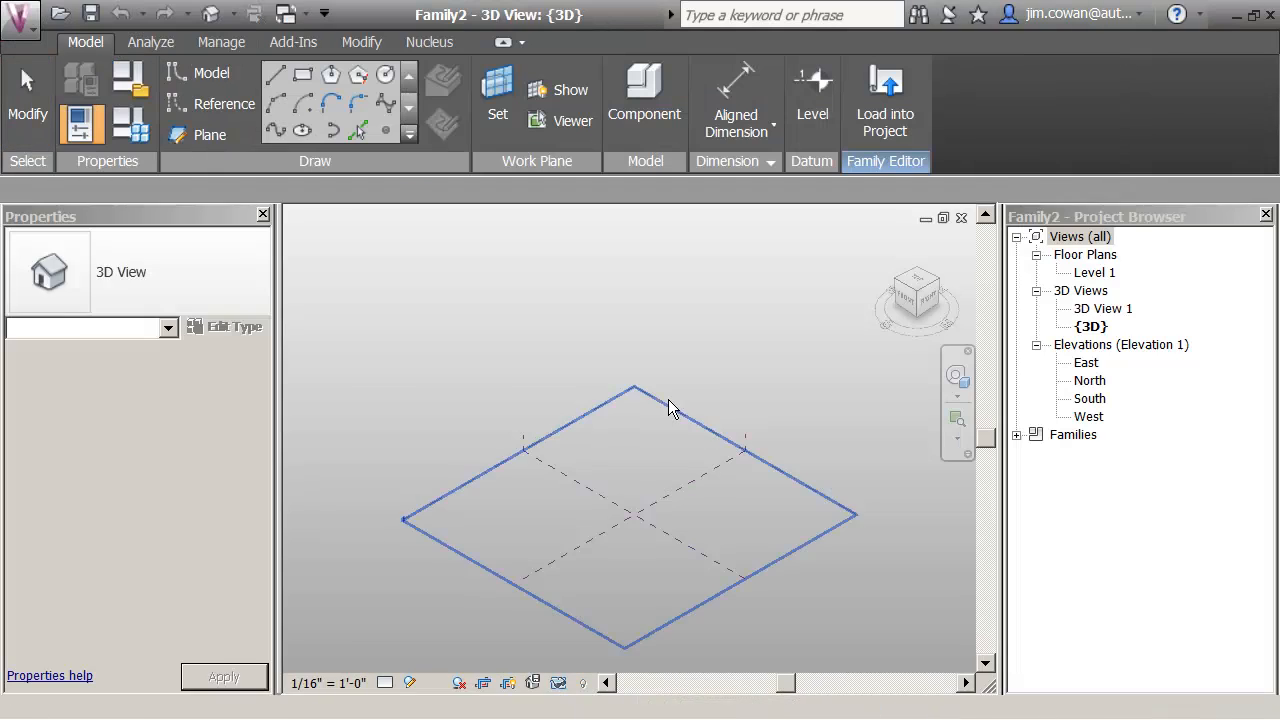
Save the family as Existing Building in the Buildings folder of Mass Families, replacing the existing file.
{"action": "left_click", "coordinate": [90, 14]}
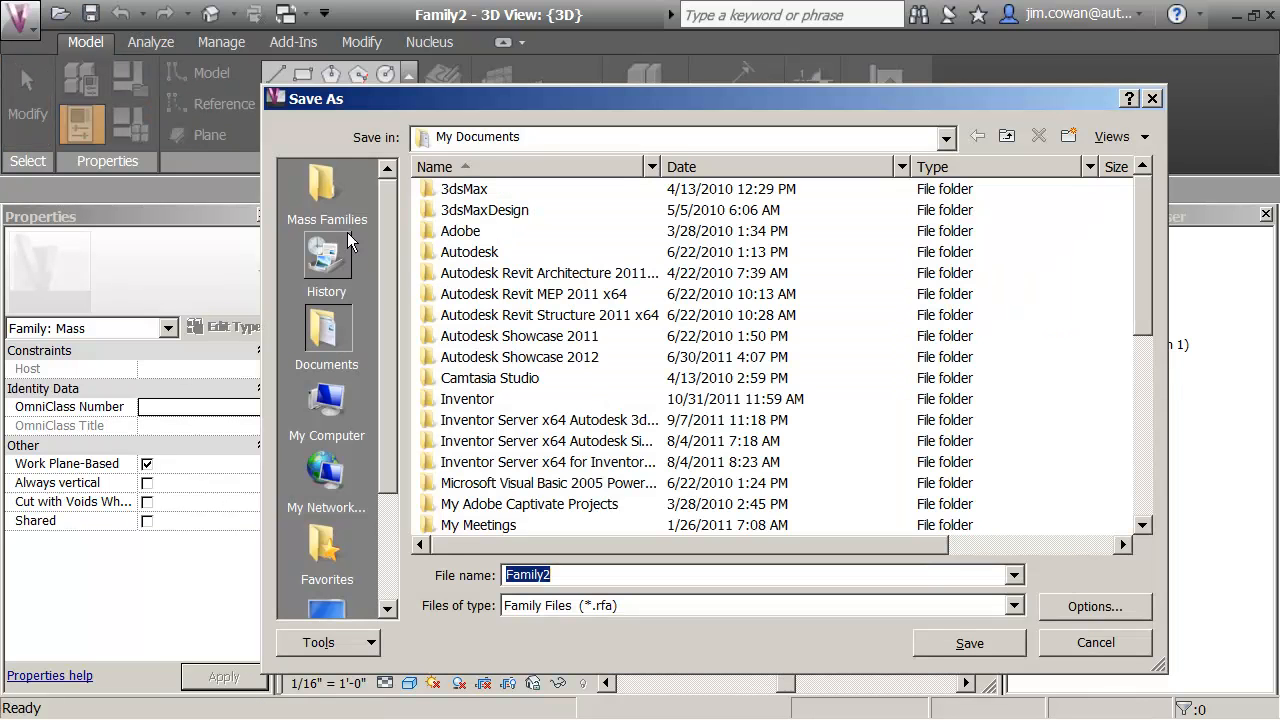
{"action": "left_click", "coordinate": [326, 192]}
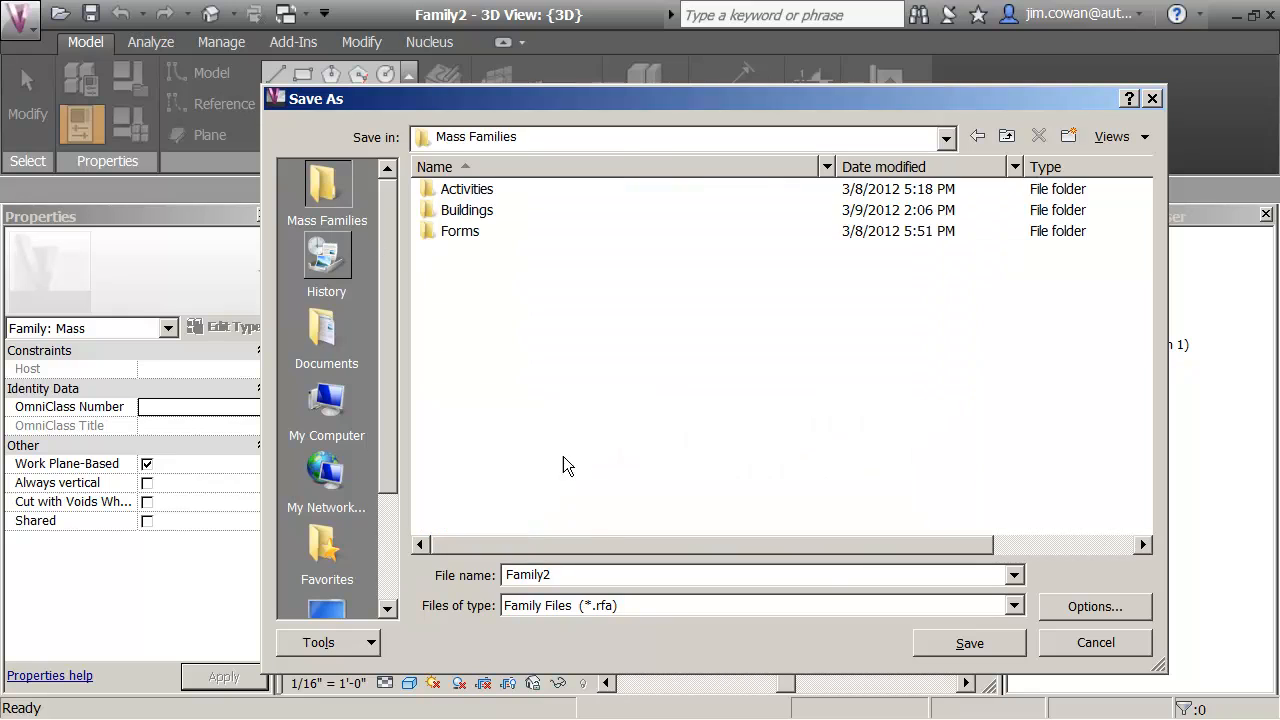
{"action": "double_click", "coordinate": [462, 211]}
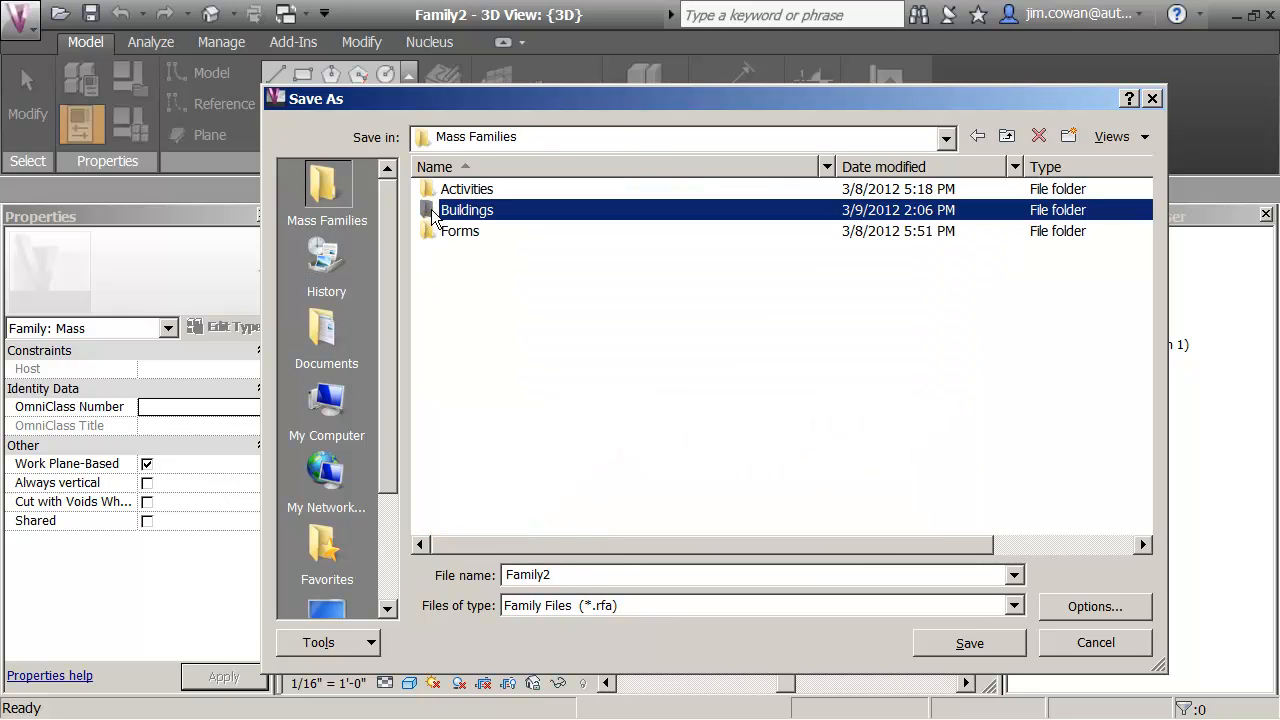
{"action": "left_click", "coordinate": [445, 192]}
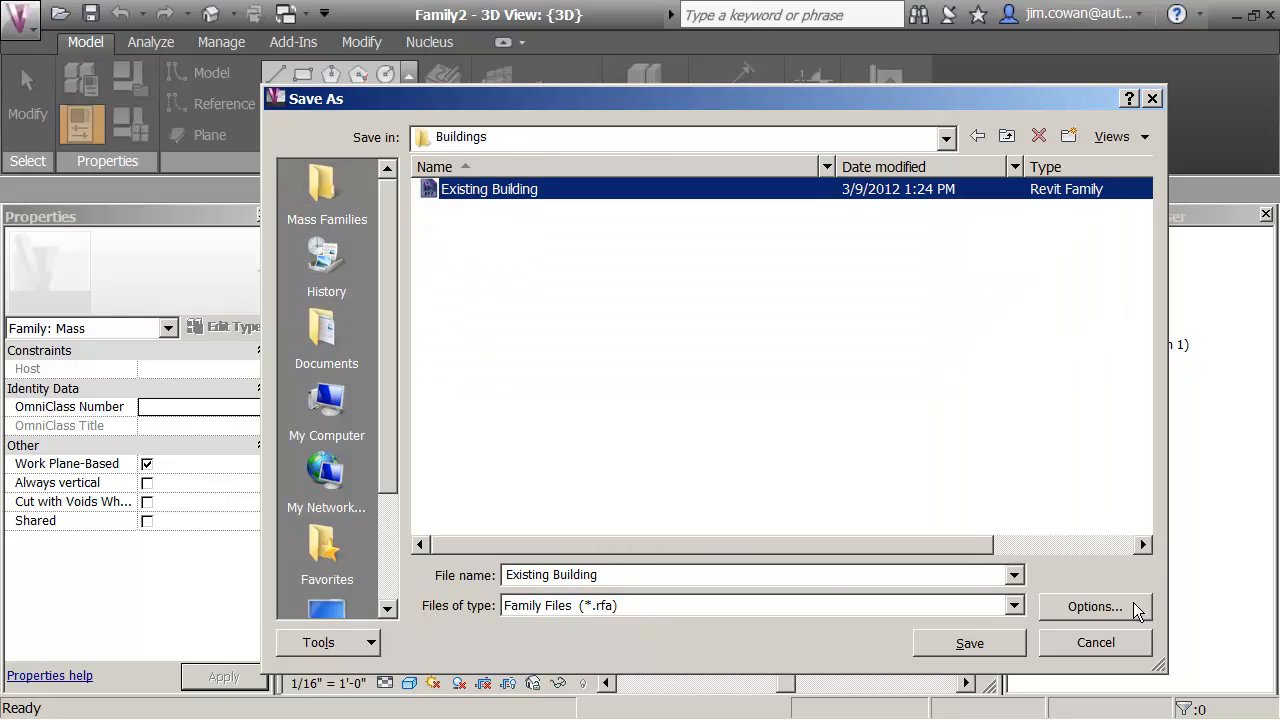
{"action": "left_click", "coordinate": [977, 641]}
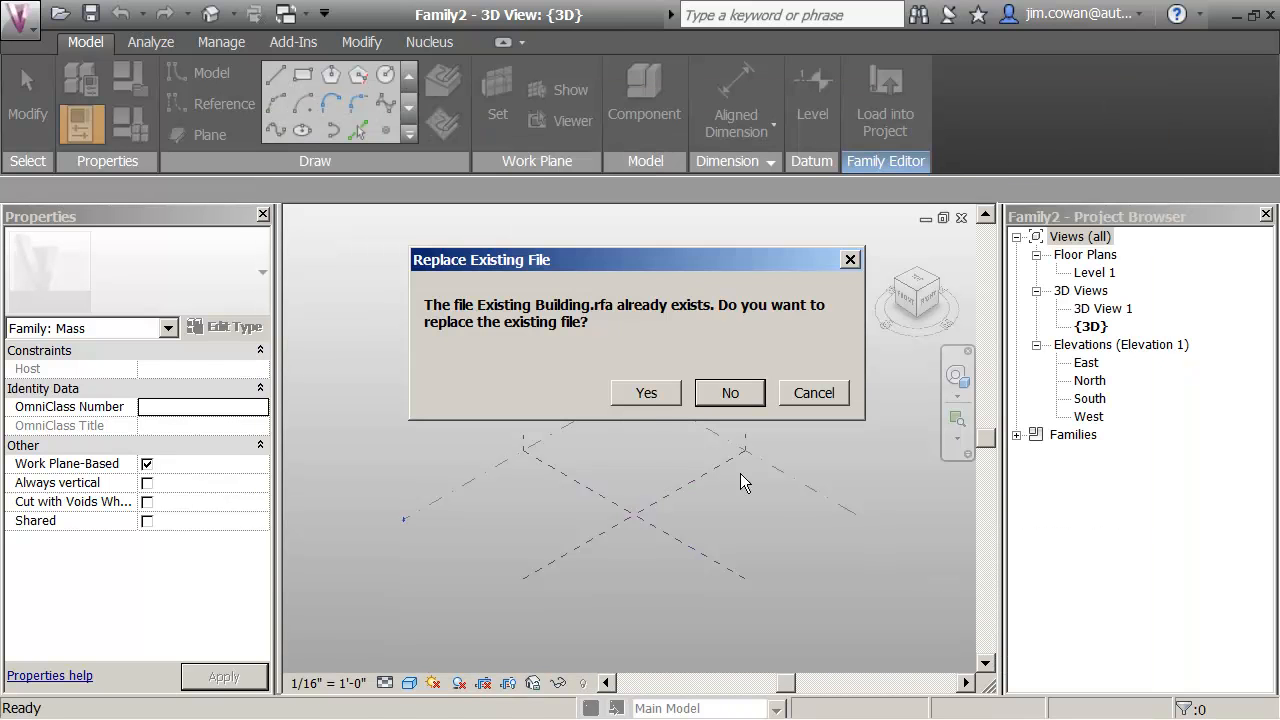
{"action": "left_click", "coordinate": [652, 394]}
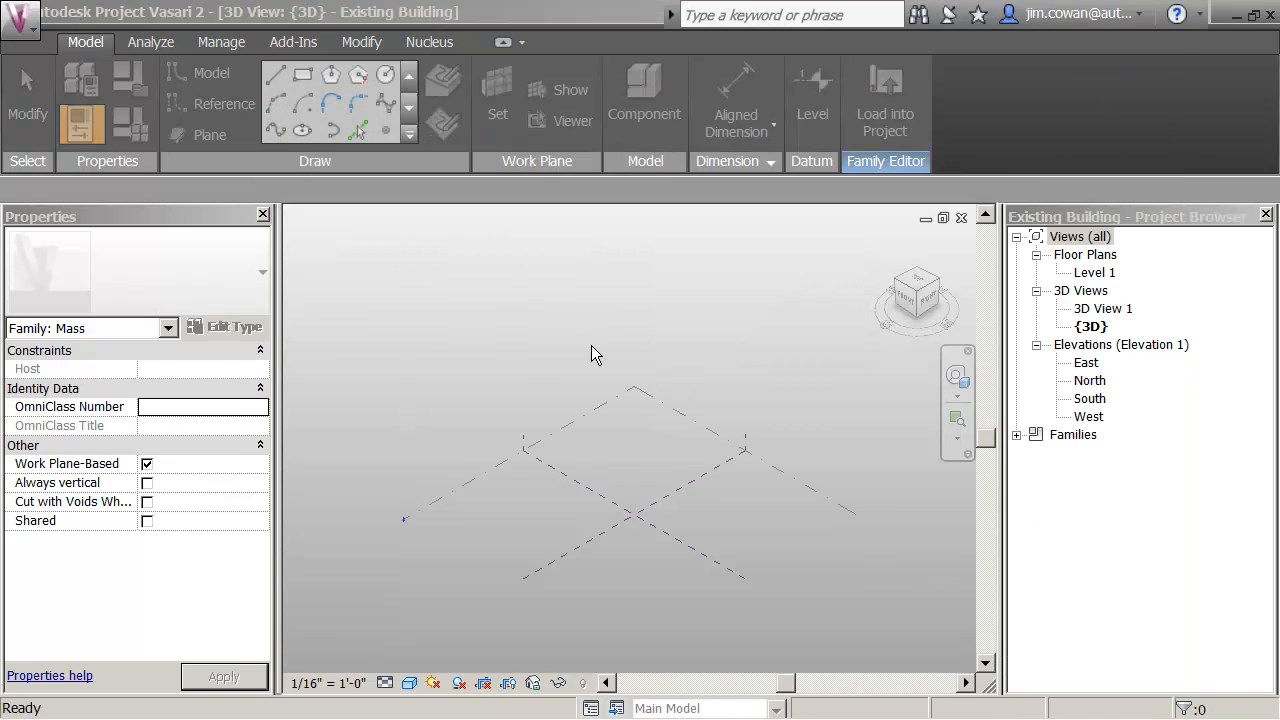
Draw a rectangle of model lines about 104' by 48' on Level 1, with one corner at the intersection of the reference planes.
{"action": "middle_click_drag", "start_coordinate": [633, 479], "coordinate": [629, 449]}
{"action": "scroll", "coordinate": [609, 407], "scroll_direction": "up", "scroll_amount": 2}
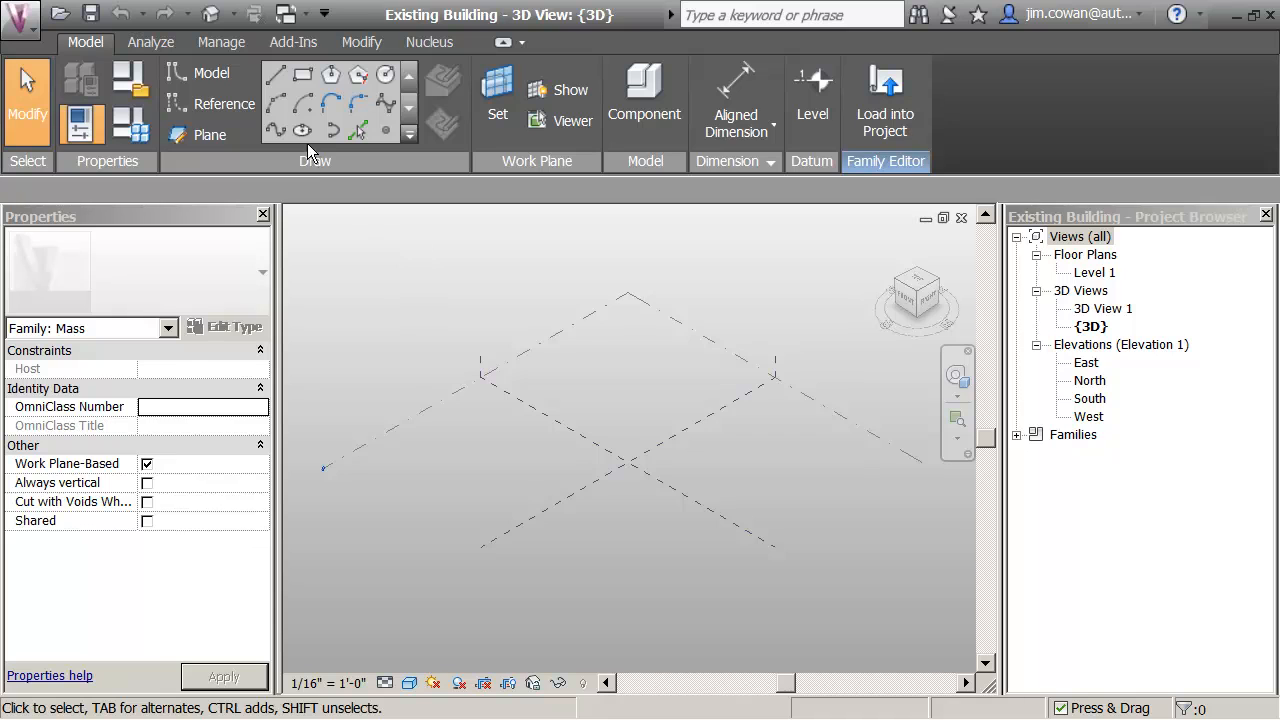
{"action": "left_click", "coordinate": [302, 80]}
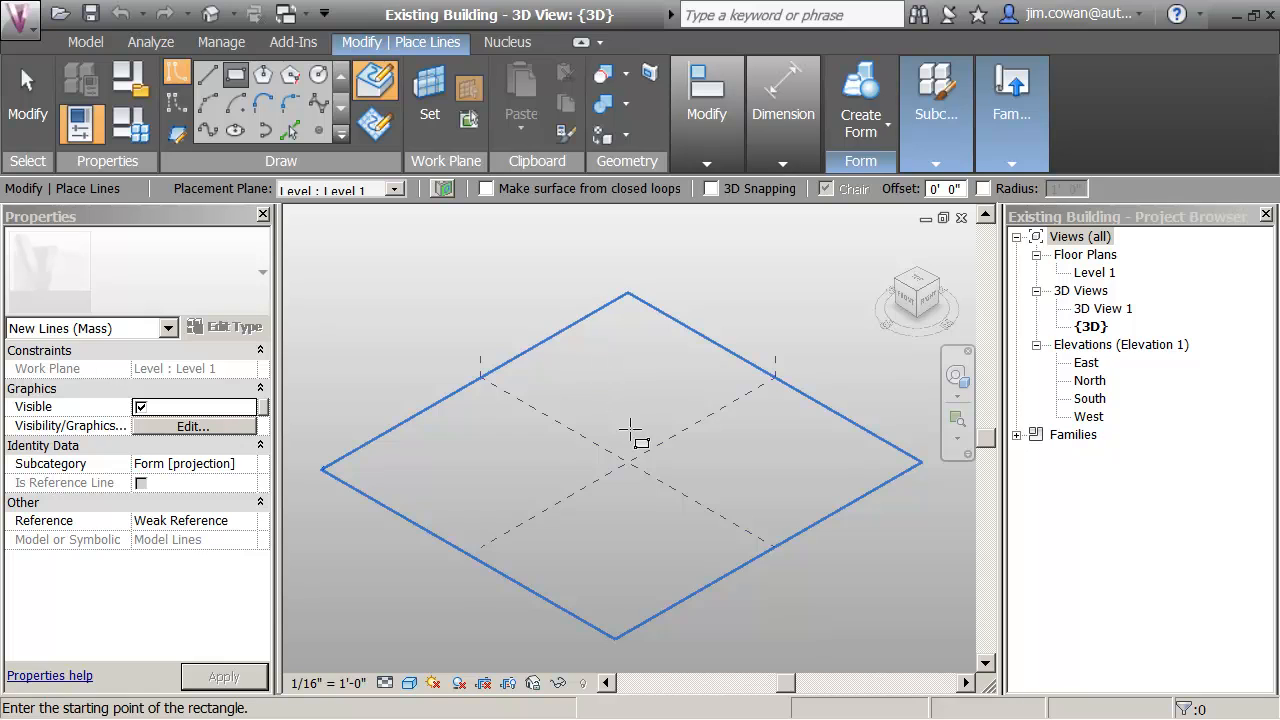
{"action": "left_click", "coordinate": [628, 462]}
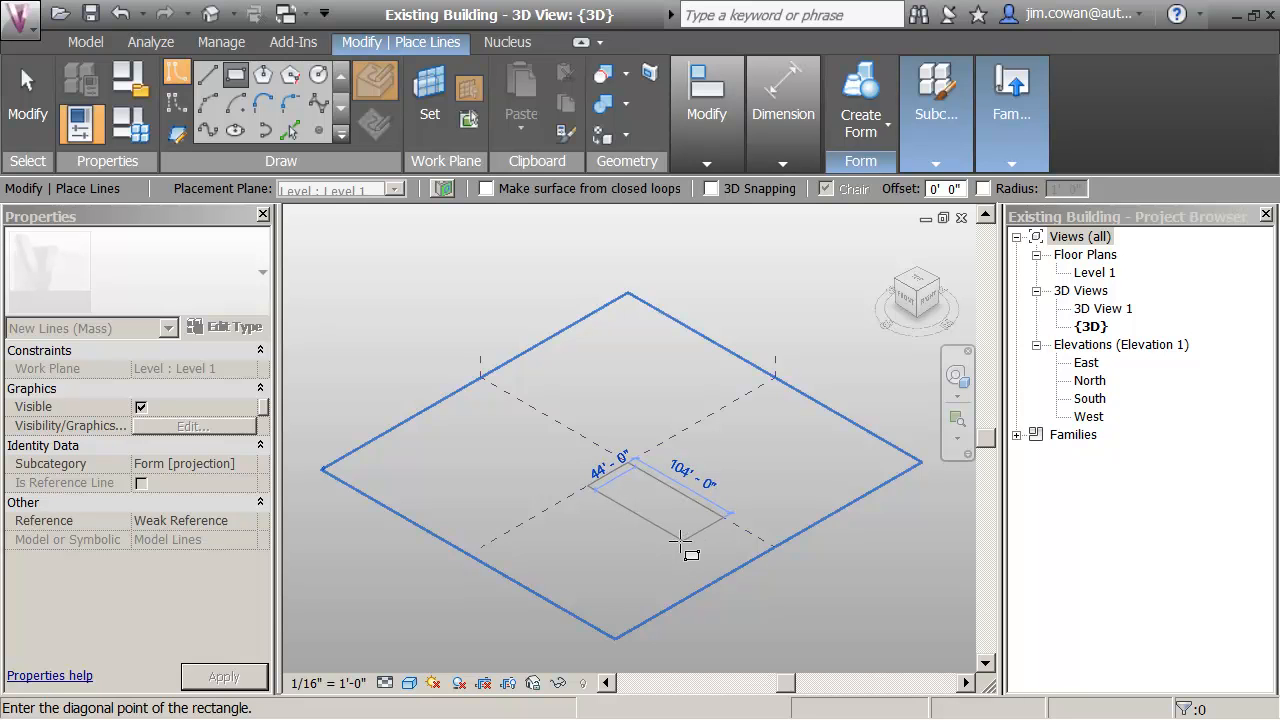
{"action": "left_click", "coordinate": [684, 547]}
{"action": "middle_click_drag", "start_coordinate": [686, 557], "coordinate": [627, 355]}
{"action": "key", "text": "Escape"}
{"action": "key", "text": "Escape"}
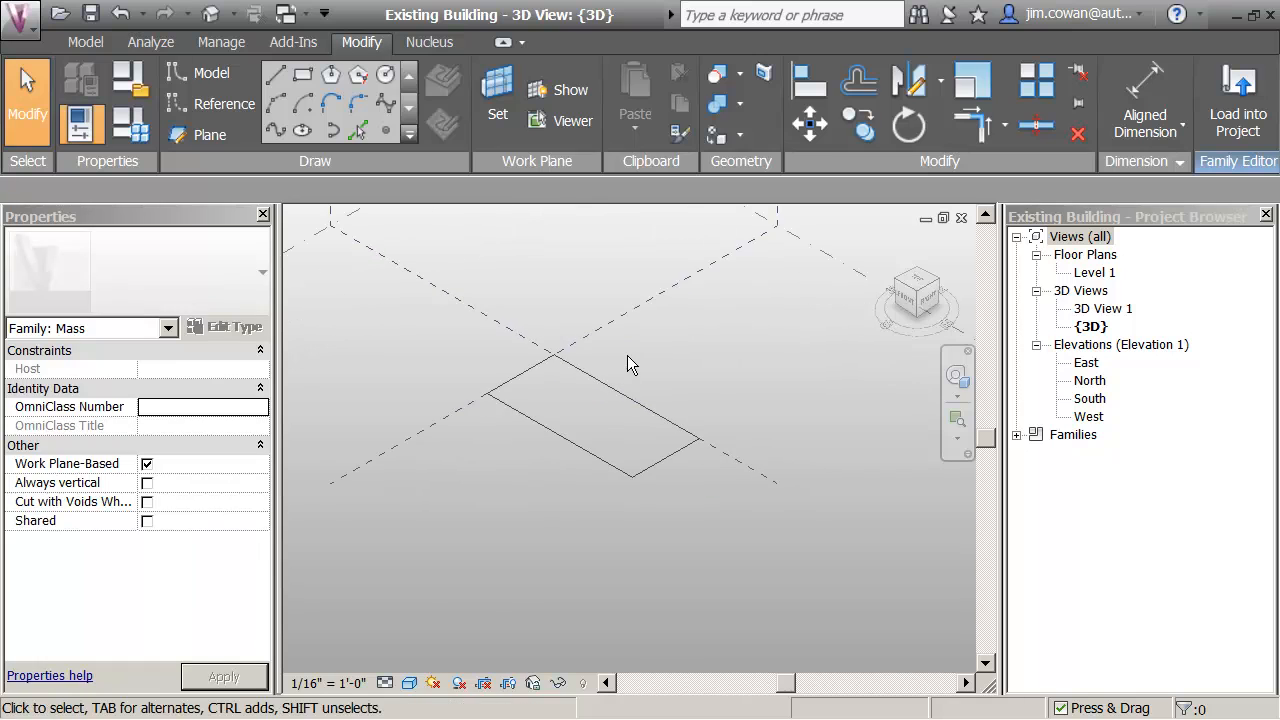
Set the length of the rectangle's long sides to 100'.
{"action": "scroll", "coordinate": [627, 355], "scroll_direction": "up", "scroll_amount": 1}
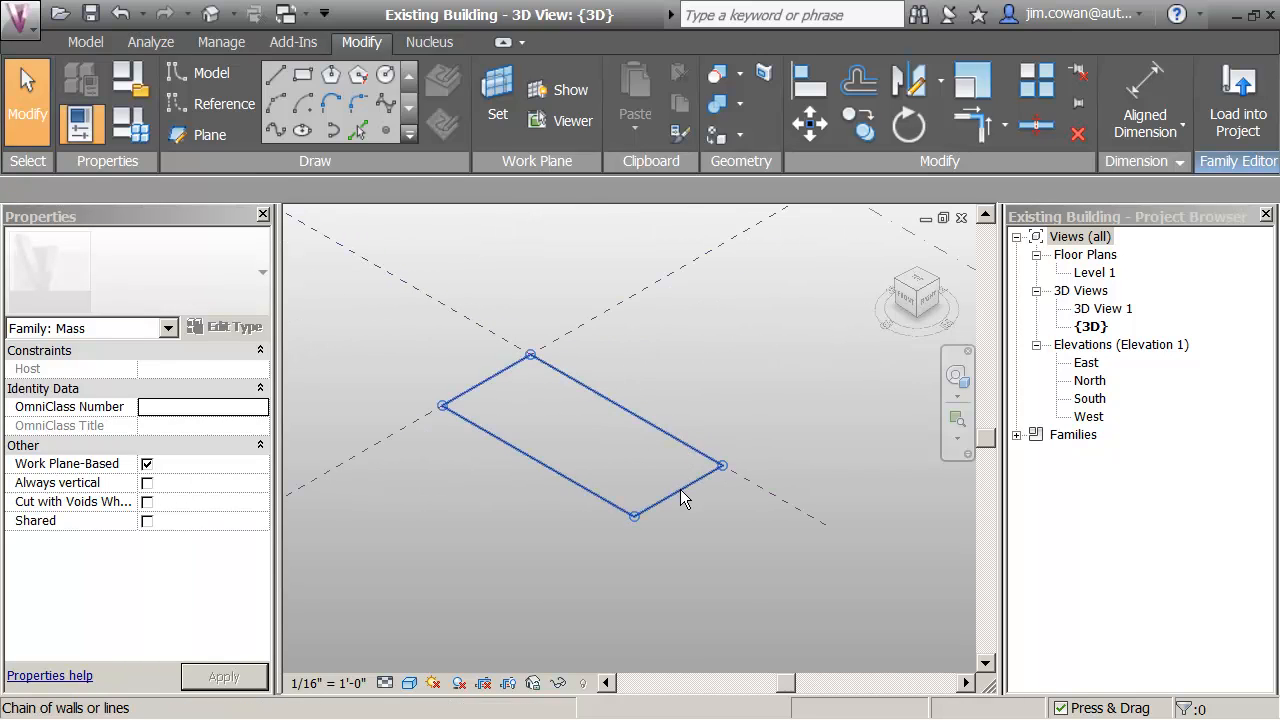
{"action": "left_click", "coordinate": [683, 499]}
{"action": "left_click", "coordinate": [521, 462]}
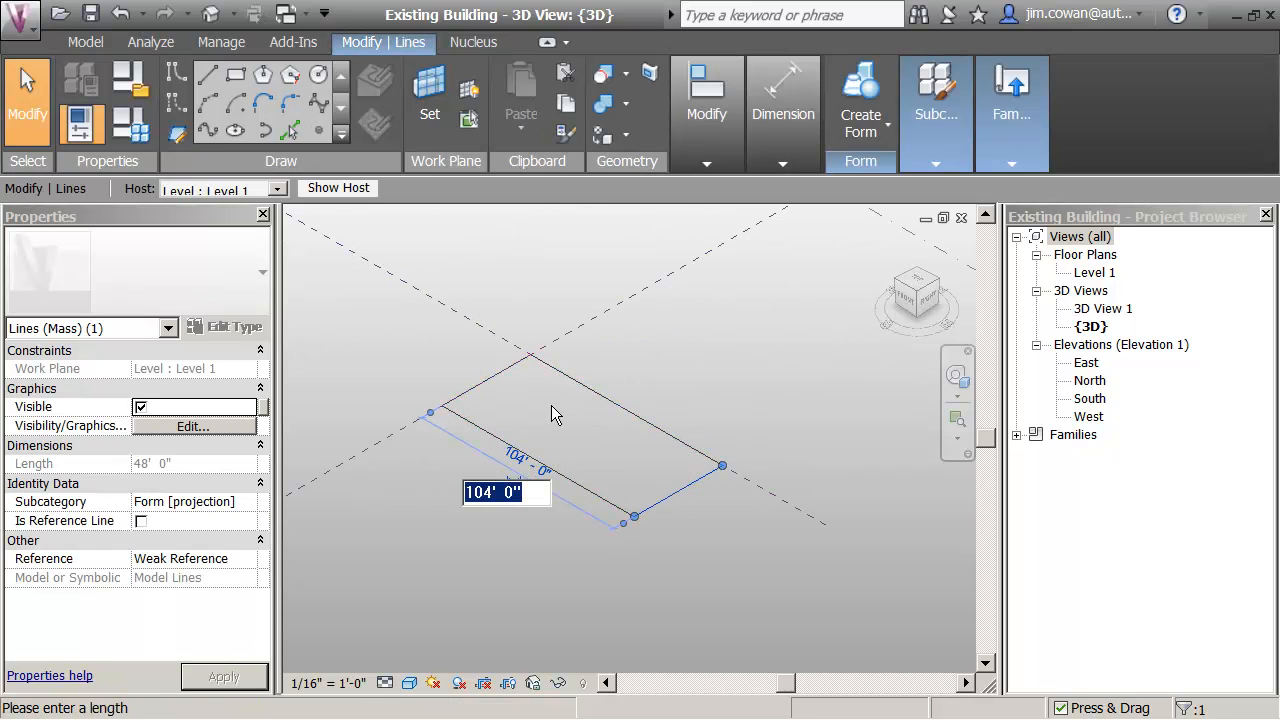
{"action": "type", "text": "100"}
{"action": "key", "text": "Return"}
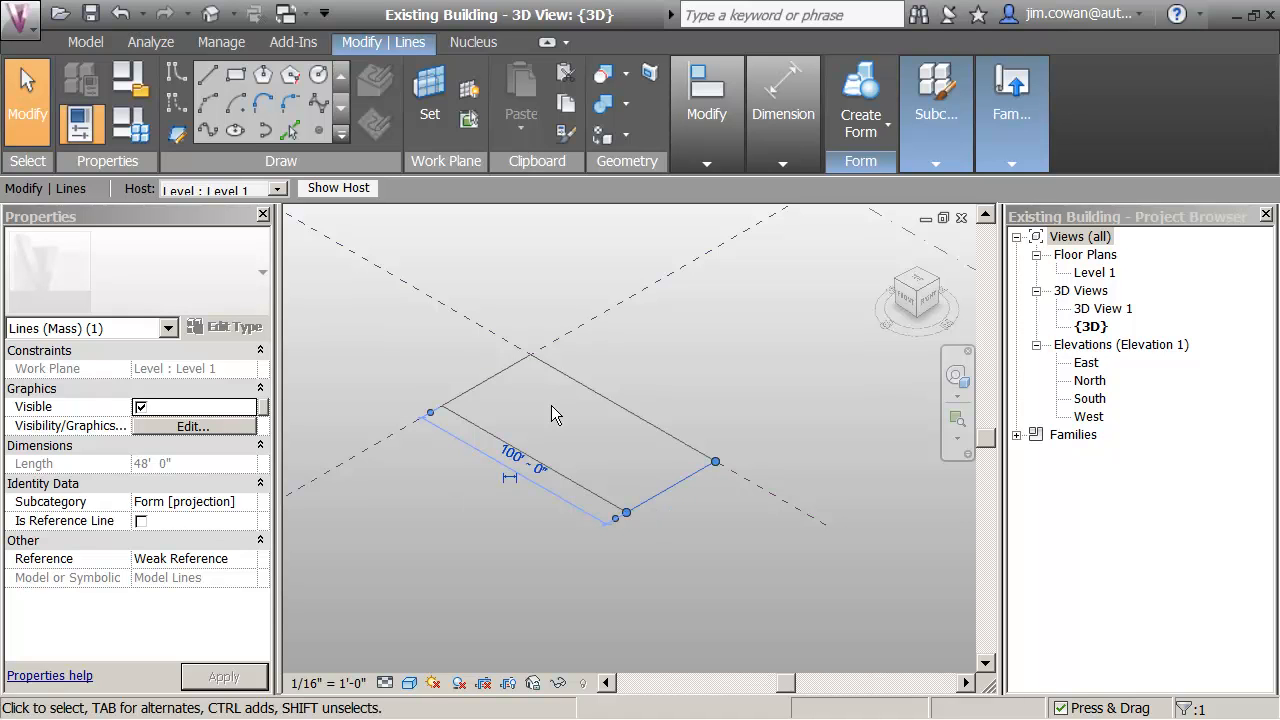
{"action": "left_click", "coordinate": [532, 517]}
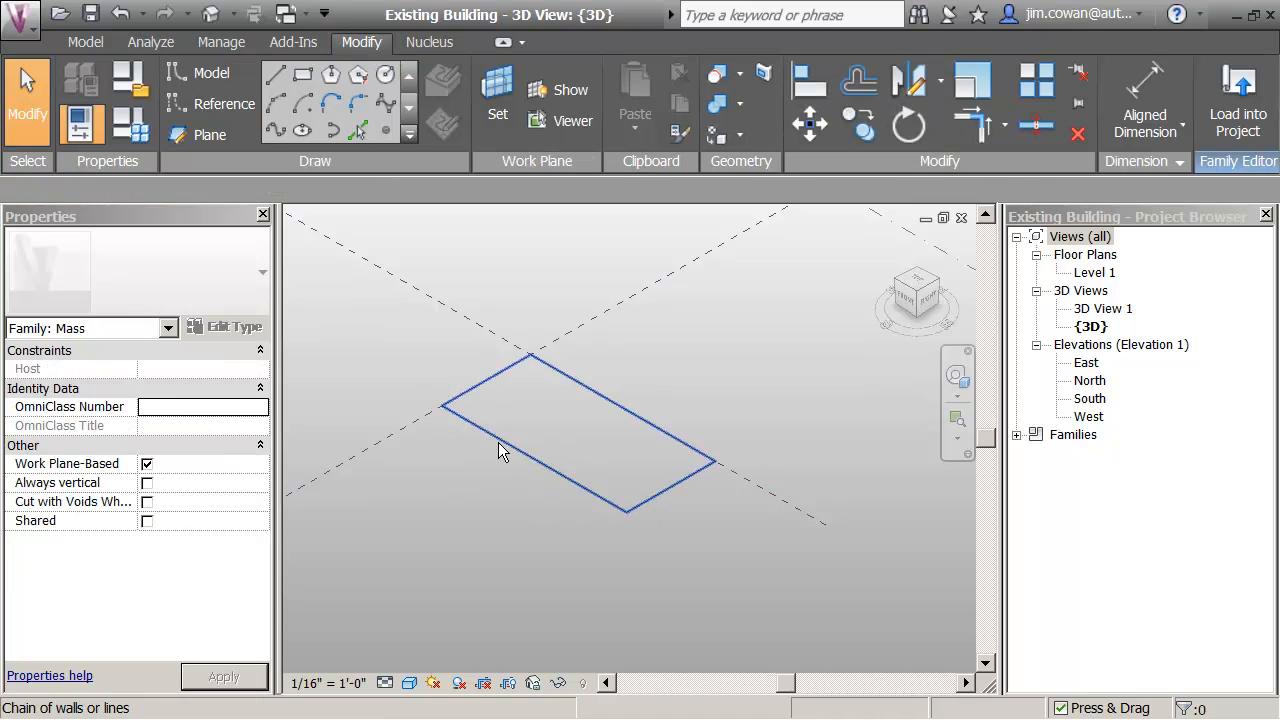
Set the length of the rectangle's short sides to 50'.
{"action": "left_click", "coordinate": [498, 441]}
{"action": "left_click", "coordinate": [458, 362]}
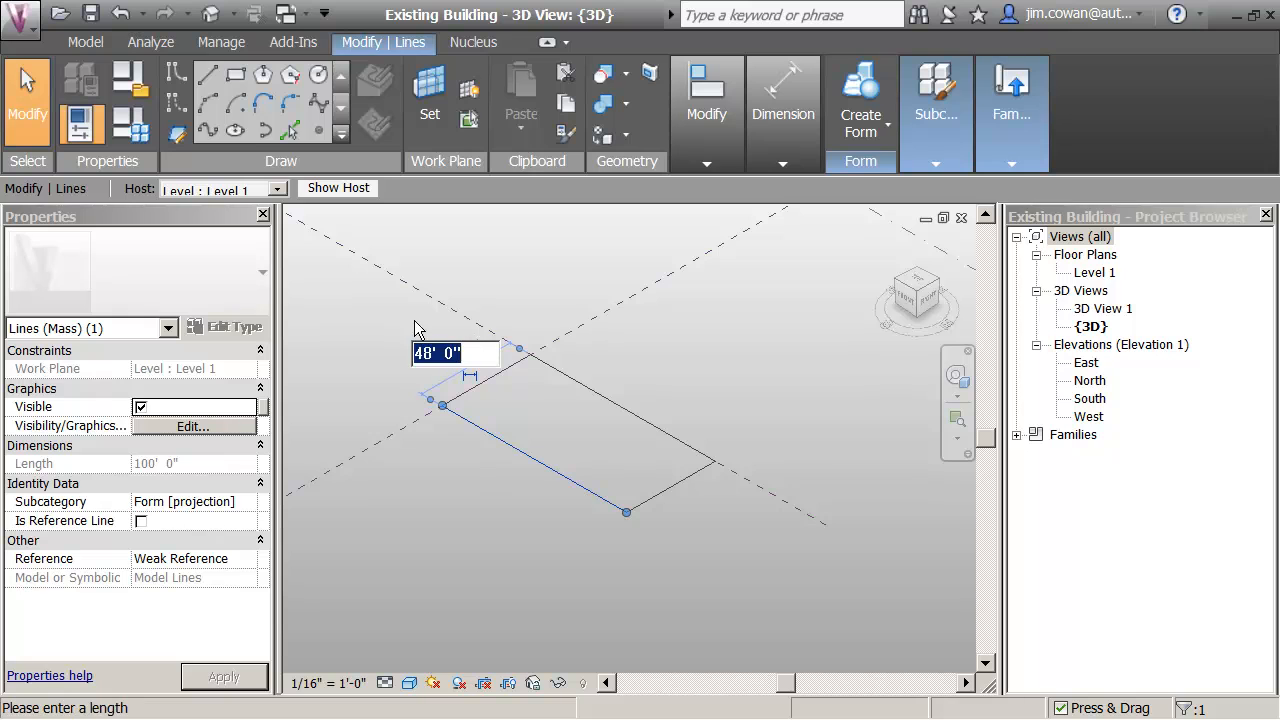
{"action": "type", "text": "50"}
{"action": "key", "text": "Return"}
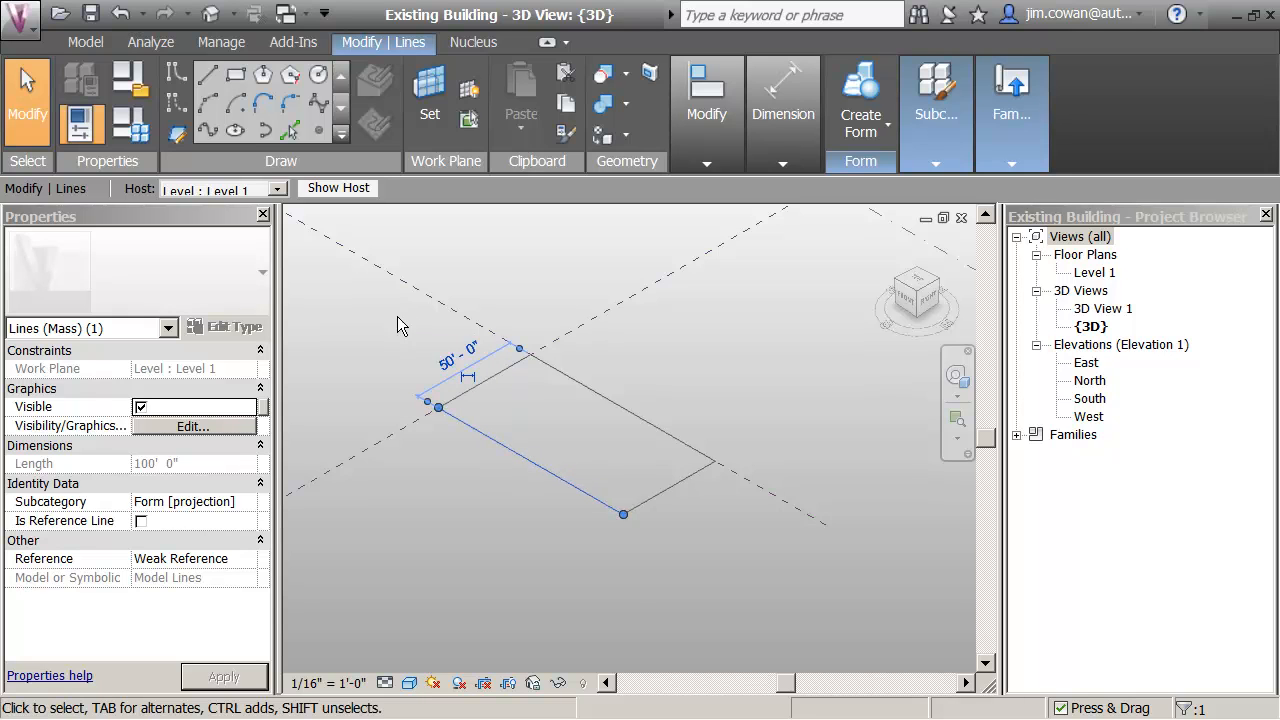
{"action": "left_click", "coordinate": [387, 323]}
Create a solid form from the whole rectangle.
{"action": "middle_click_drag", "start_coordinate": [451, 365], "coordinate": [477, 402]}
{"action": "scroll", "coordinate": [477, 402], "scroll_direction": "down", "scroll_amount": 2}
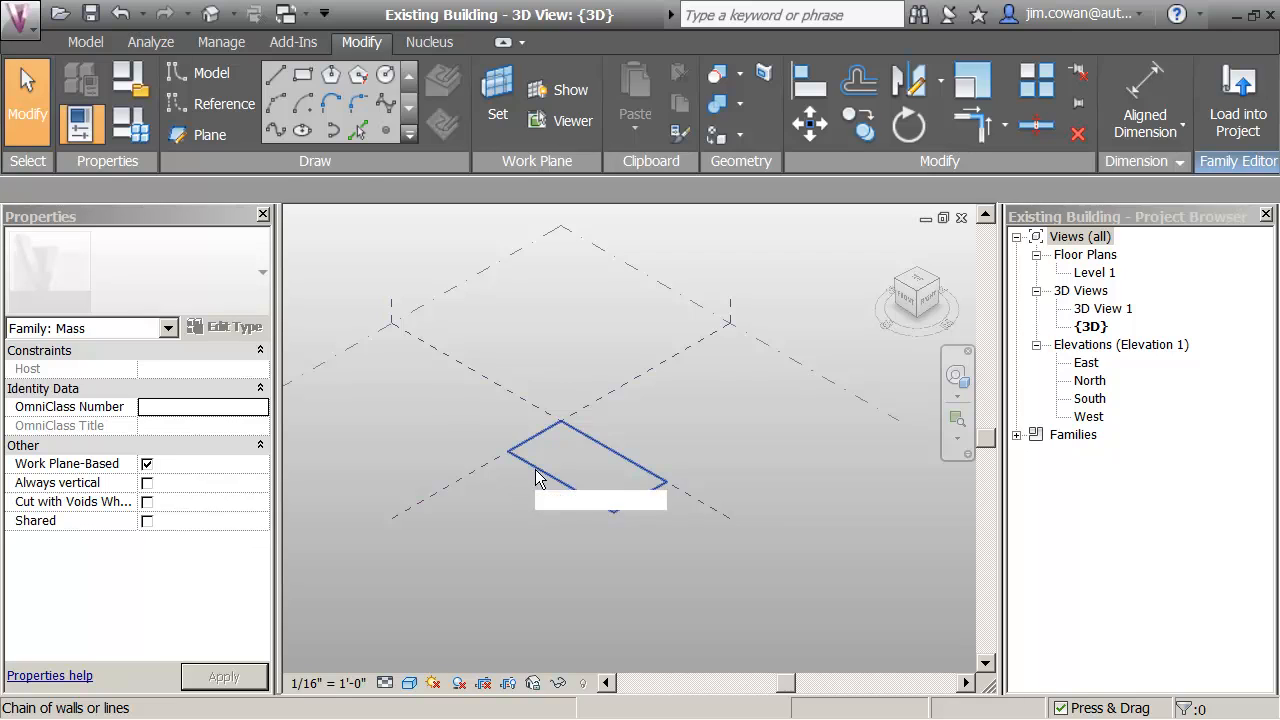
{"action": "left_click", "coordinate": [535, 470]}
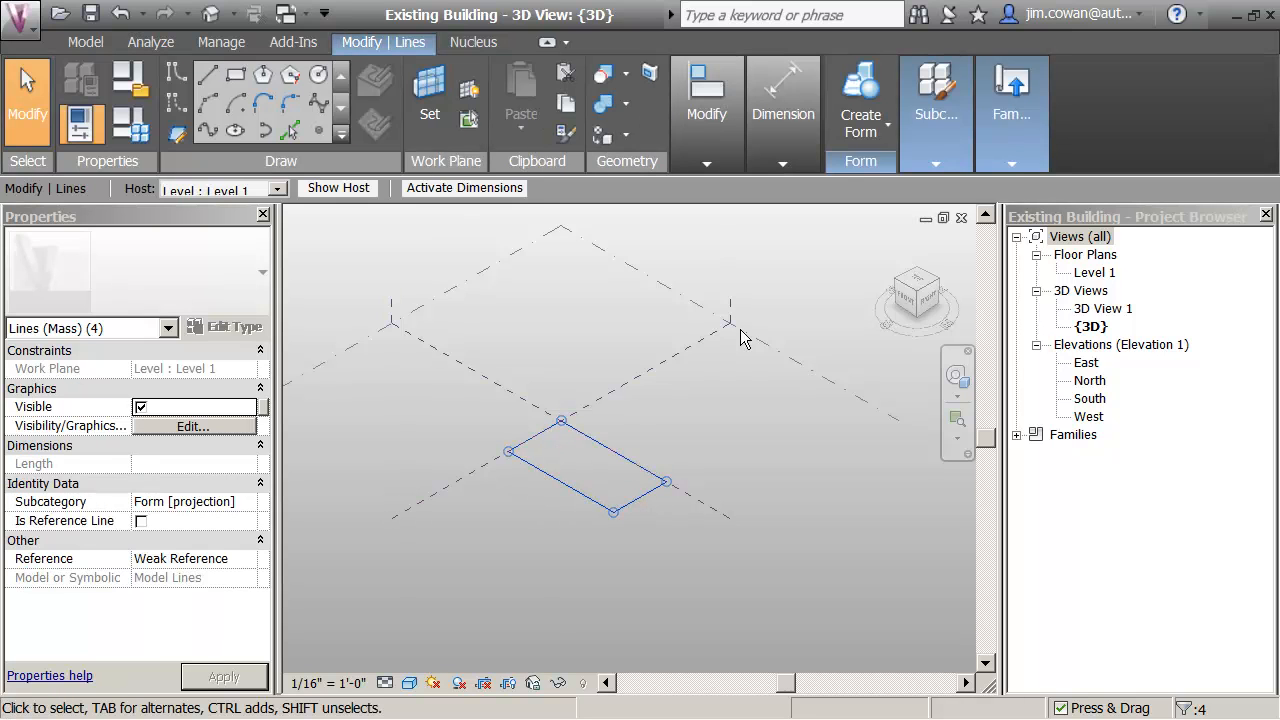
{"action": "left_click", "coordinate": [861, 121]}
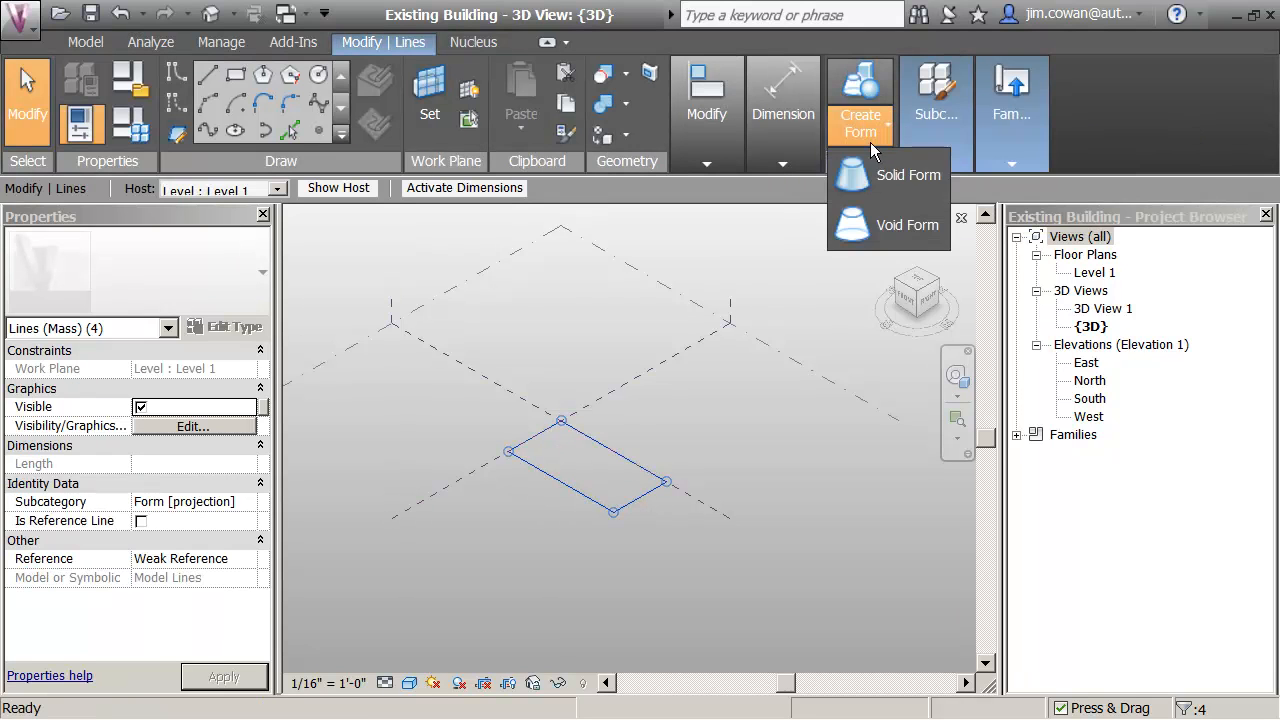
{"action": "left_click", "coordinate": [855, 172]}
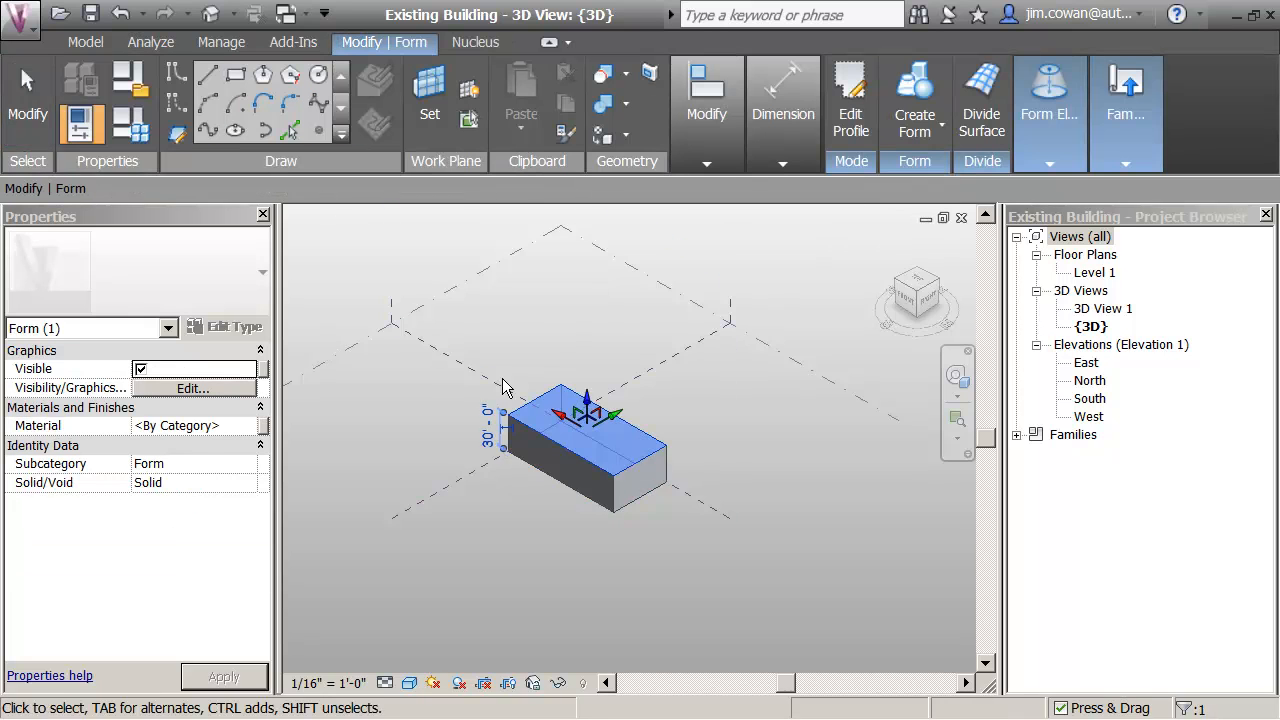
Set the height of the solid form to 120'.
{"action": "left_click", "coordinate": [488, 430]}
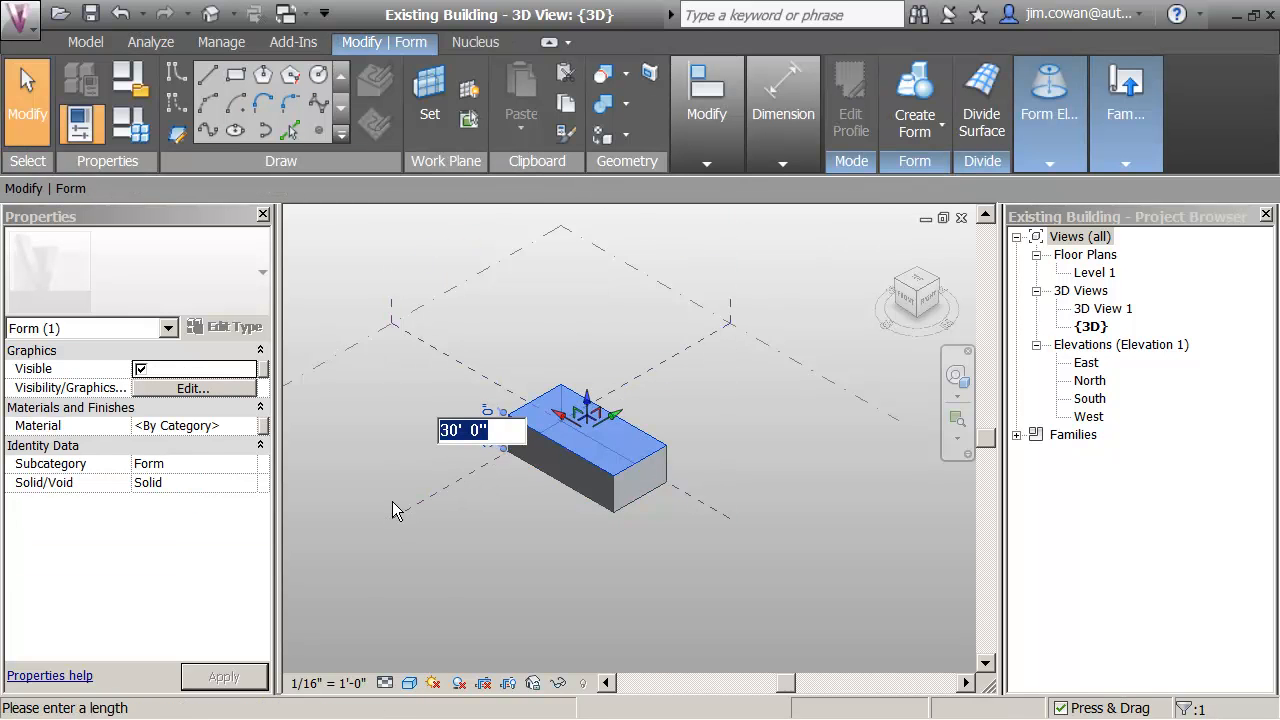
{"action": "type", "text": "120"}
{"action": "key", "text": "Return"}
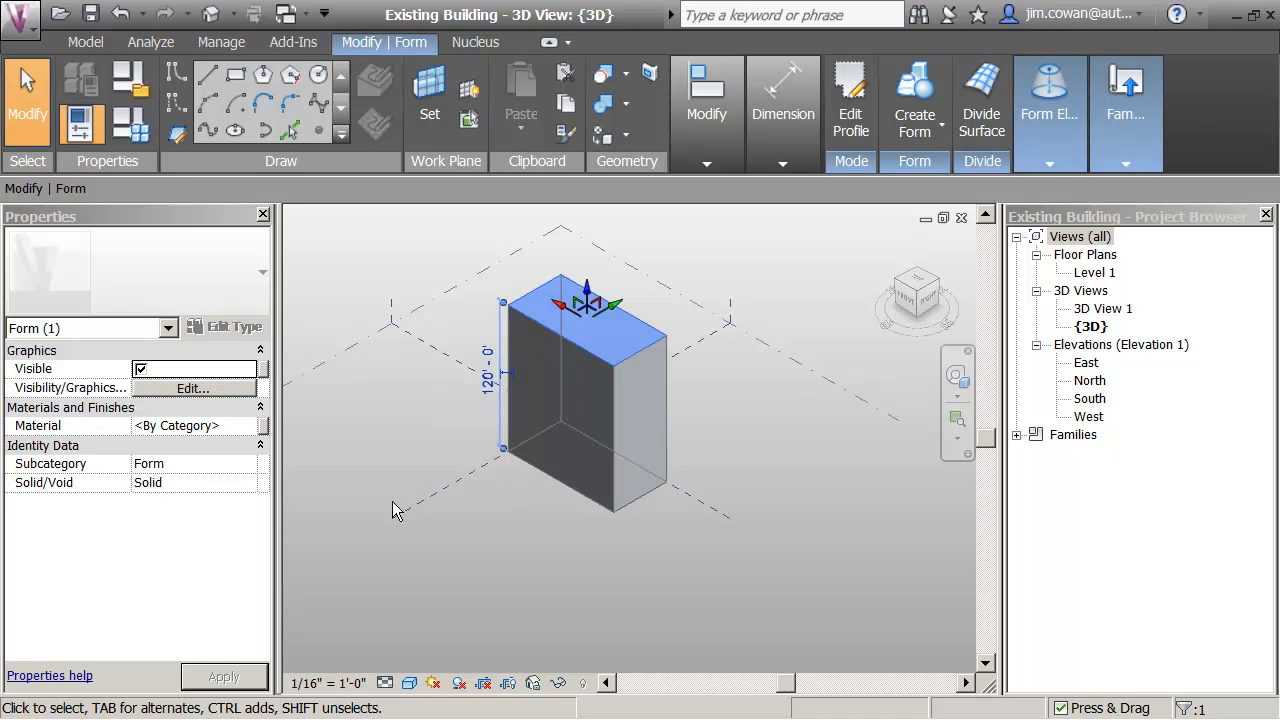
{"action": "left_click", "coordinate": [476, 545]}
{"action": "middle_click_drag", "start_coordinate": [509, 539], "coordinate": [516, 568]}
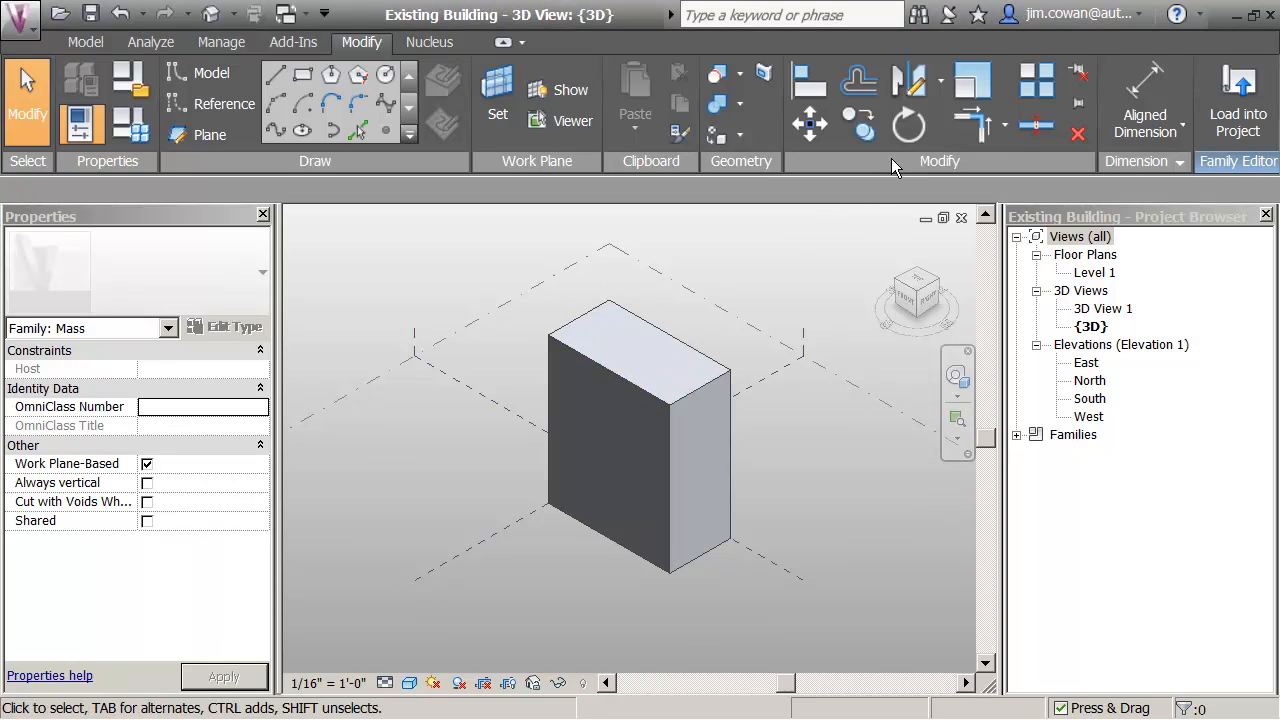
Edit the profile of the form's top face and delete its front long edge.
{"action": "left_click", "coordinate": [624, 364]}
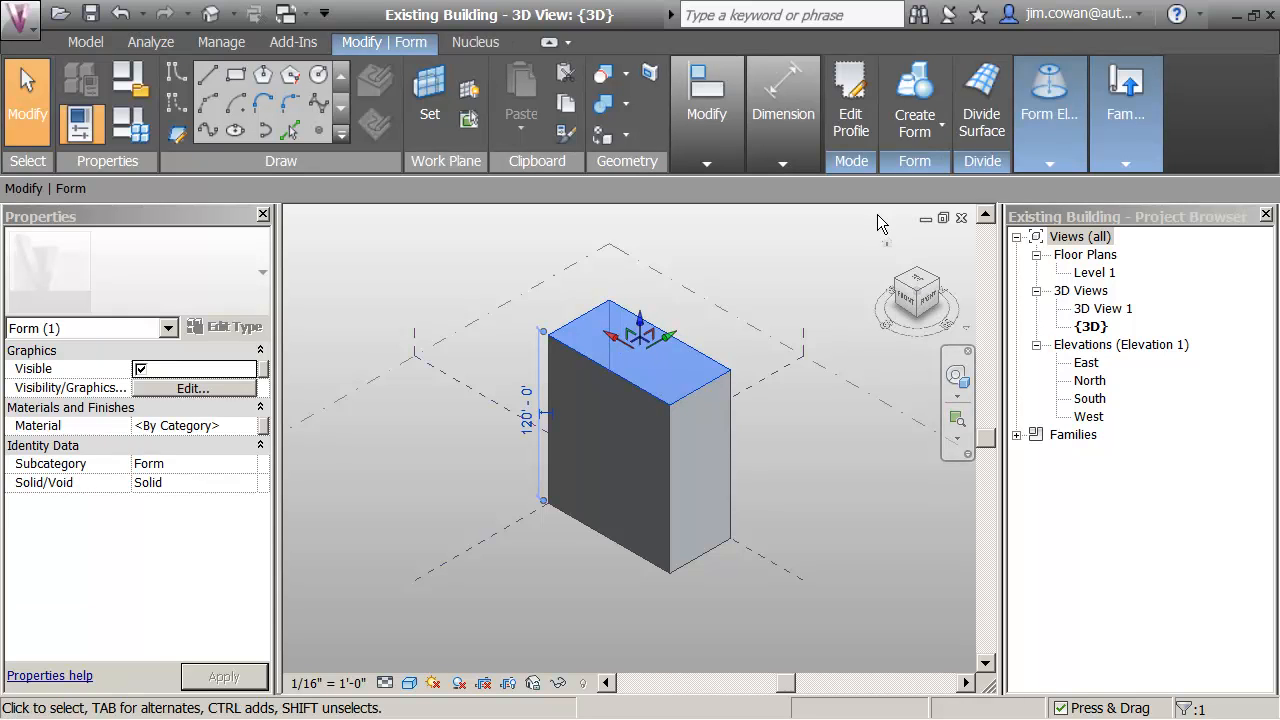
{"action": "left_click", "coordinate": [850, 100]}
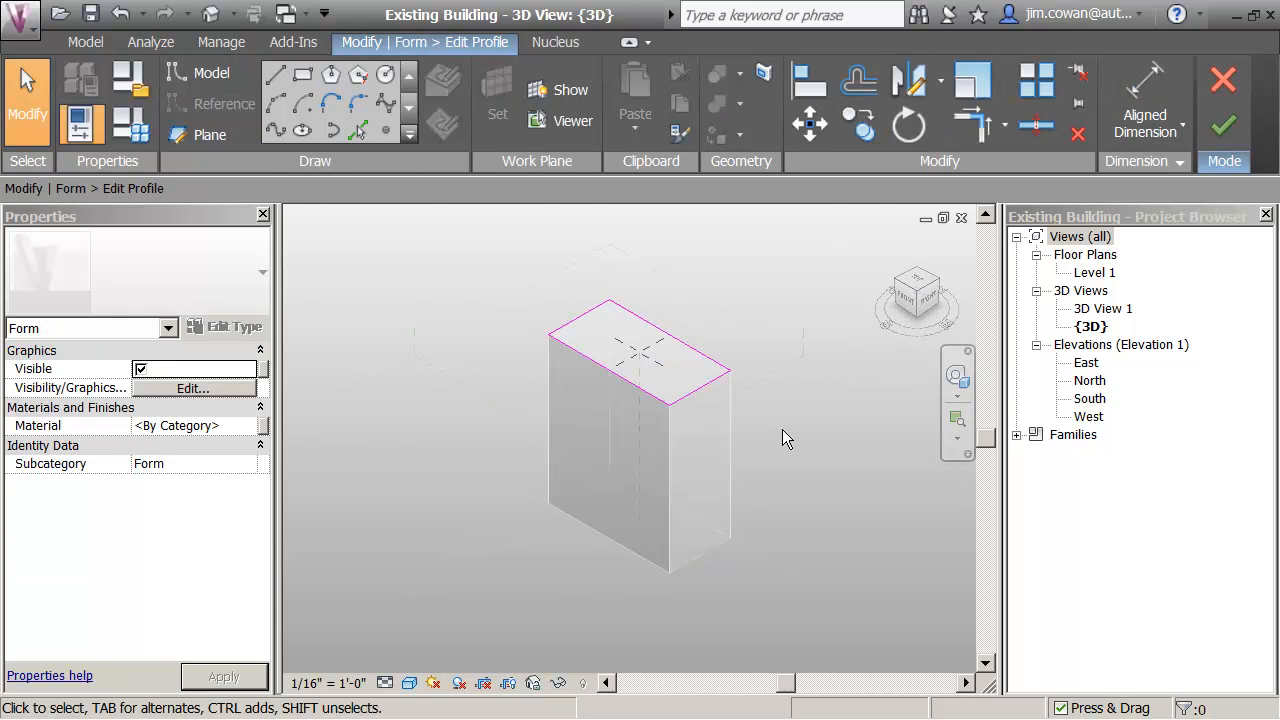
{"action": "scroll", "coordinate": [782, 429], "scroll_direction": "up", "scroll_amount": 2}
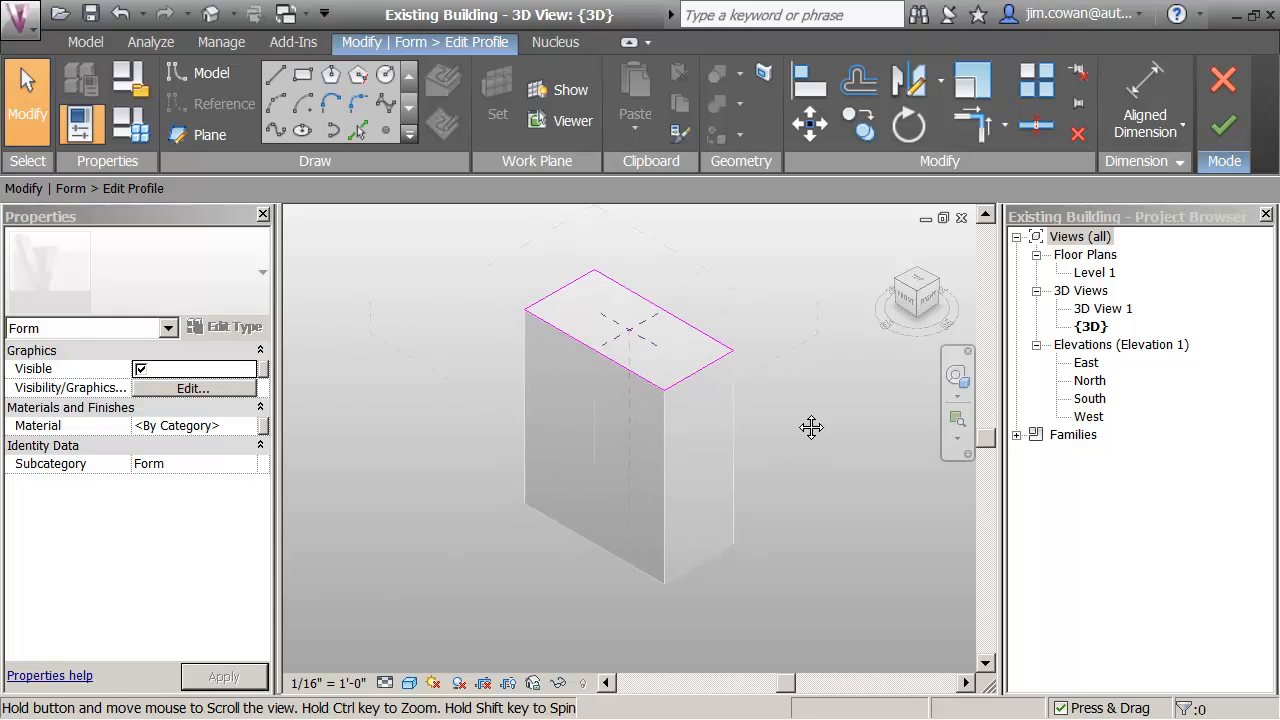
{"action": "scroll", "coordinate": [796, 412], "scroll_direction": "up", "scroll_amount": 2}
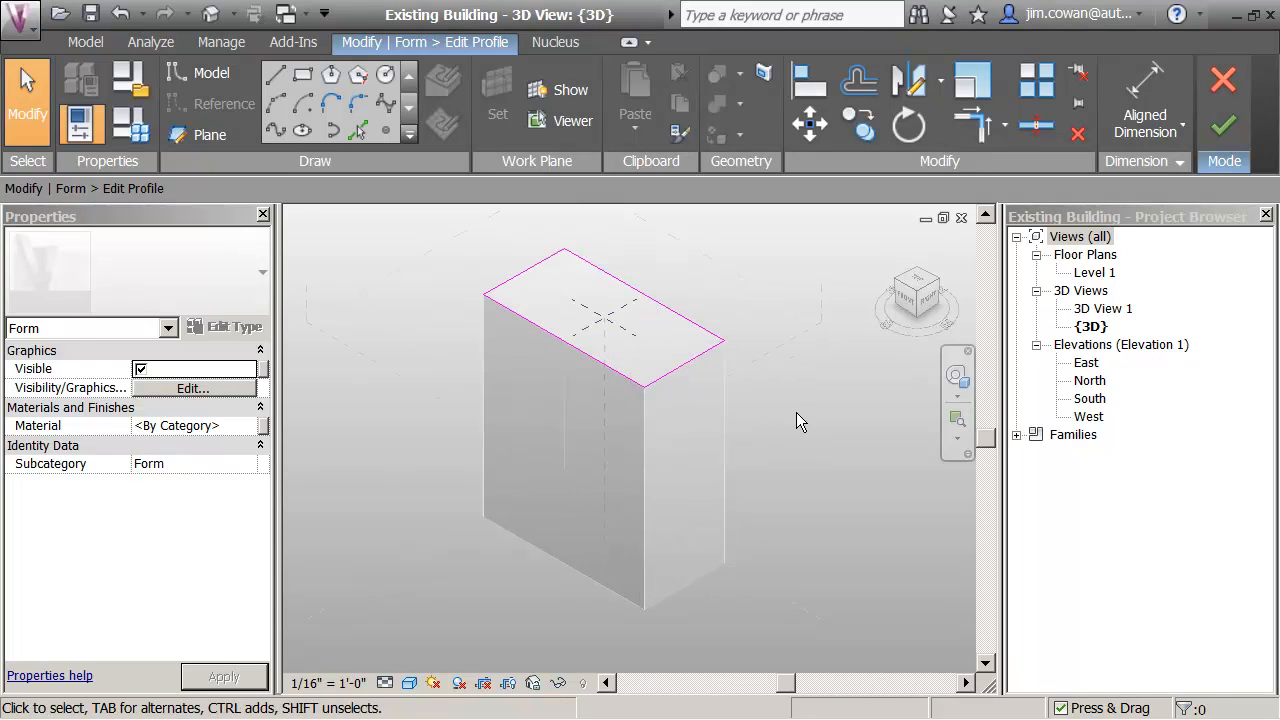
{"action": "left_click", "coordinate": [540, 335]}
{"action": "key", "text": "Escape"}
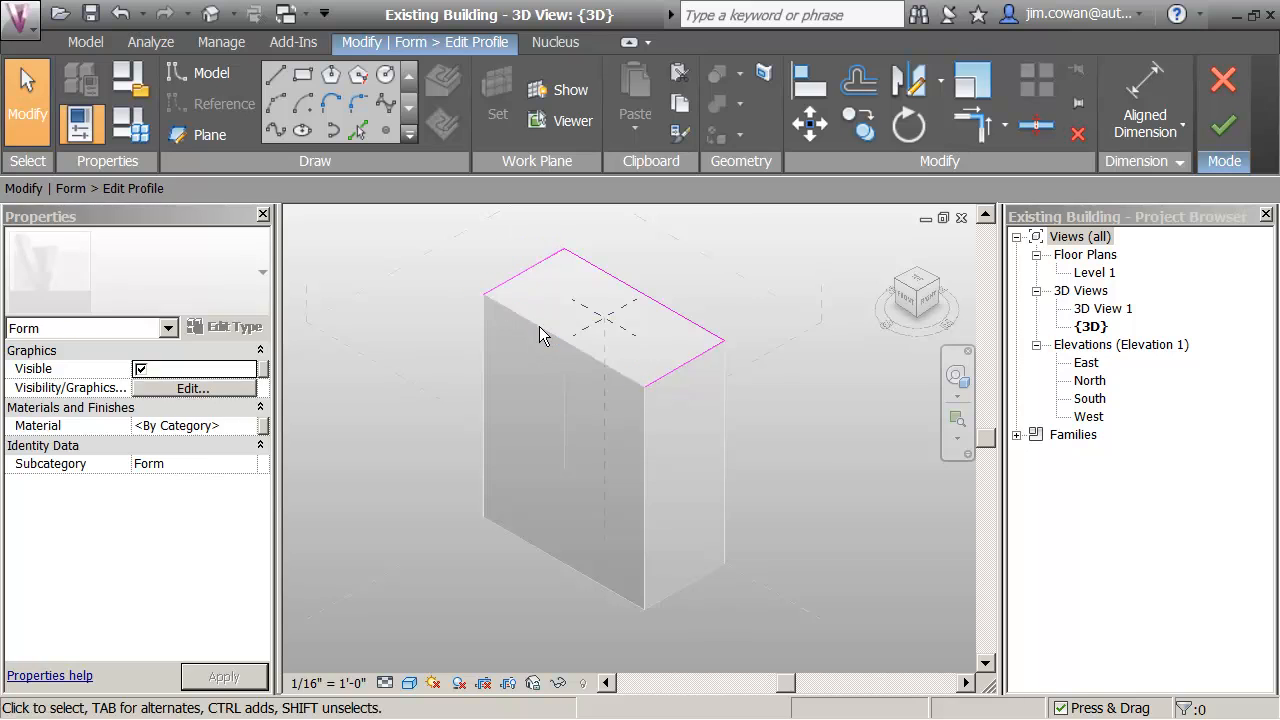
Draw an outward-bulging arc with a radius of about 95' 7" across the open front side of the top profile.
{"action": "left_click", "coordinate": [275, 103]}
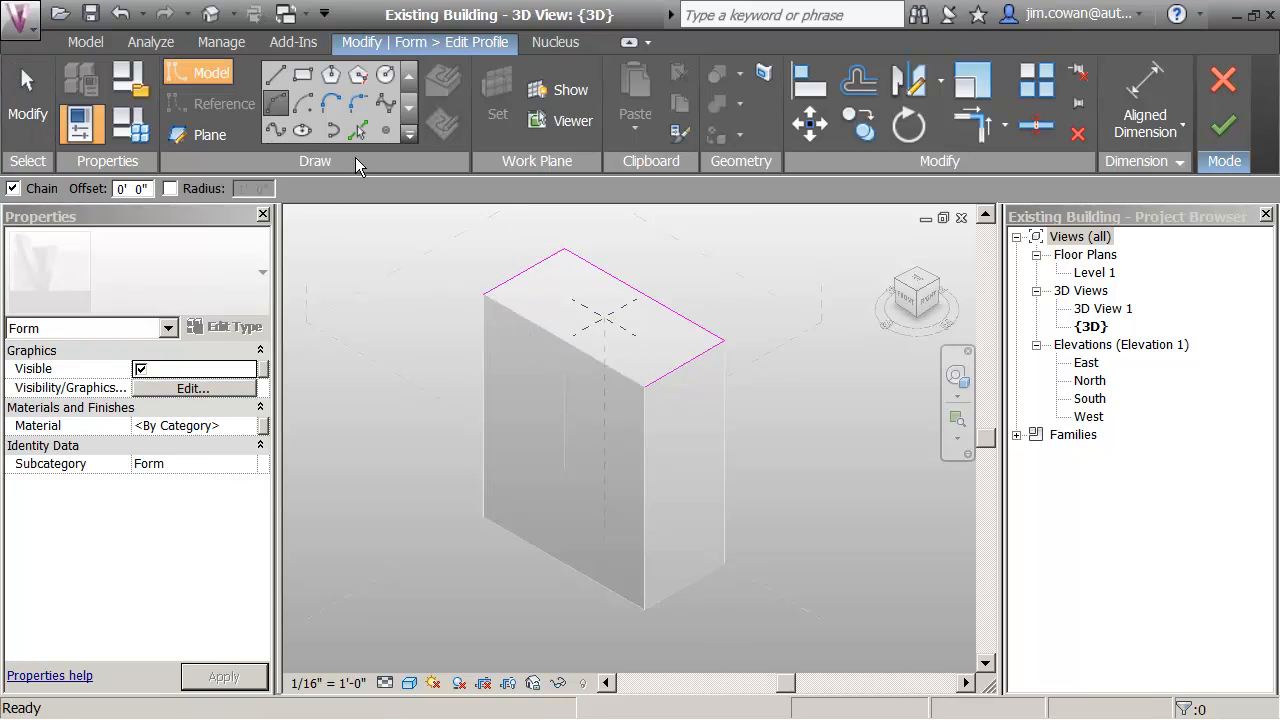
{"action": "left_click", "coordinate": [563, 249]}
{"action": "left_click", "coordinate": [484, 295]}
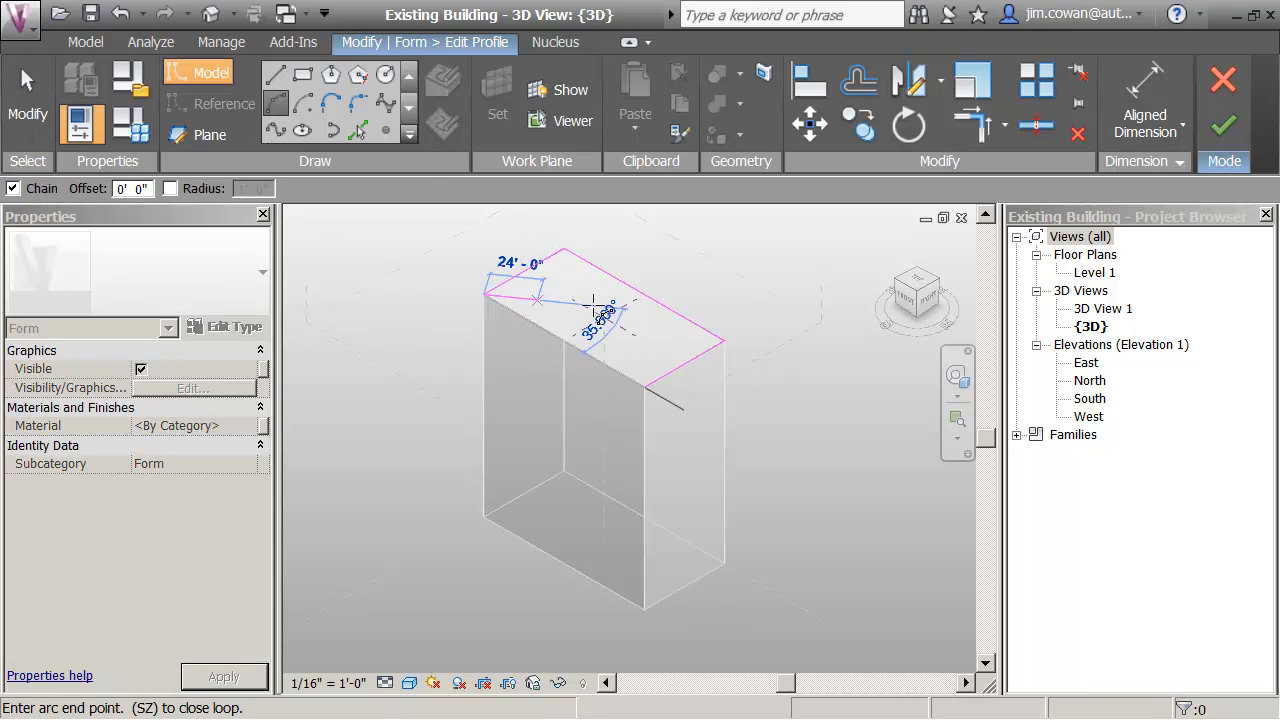
{"action": "left_click", "coordinate": [646, 386]}
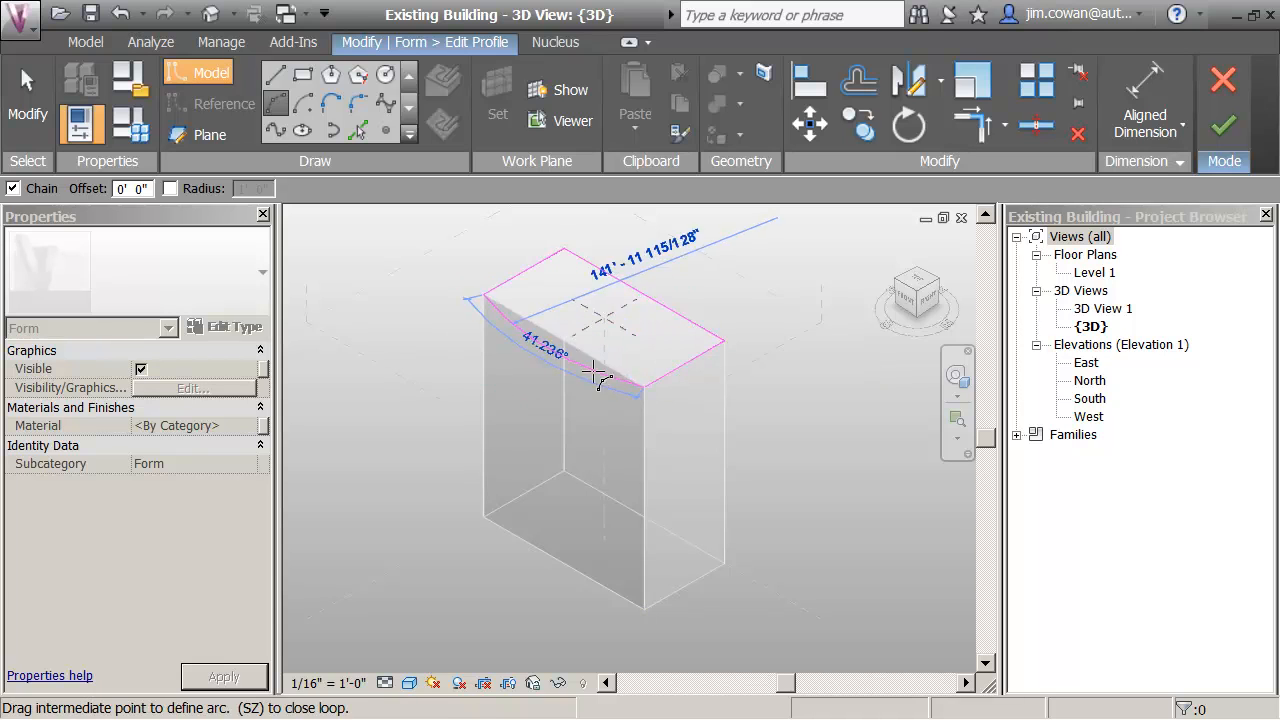
{"action": "left_click", "coordinate": [543, 356]}
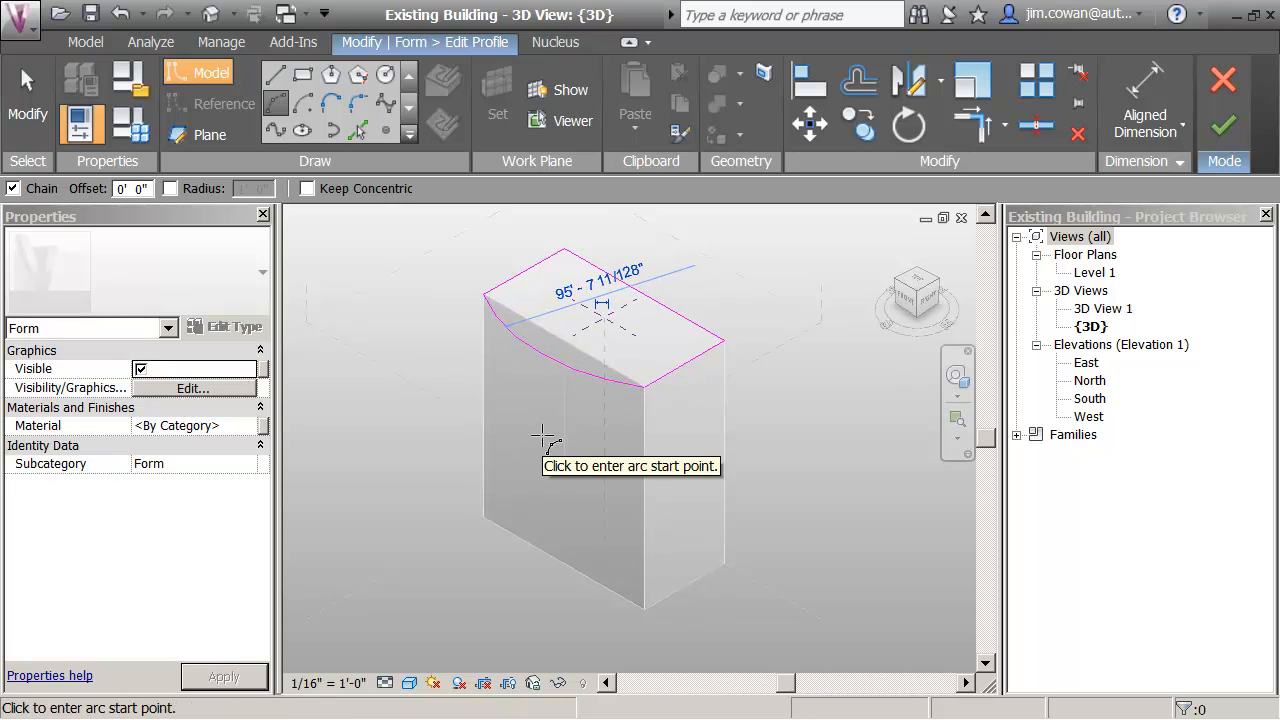
{"action": "key", "text": "Escape"}
{"action": "key", "text": "Escape"}
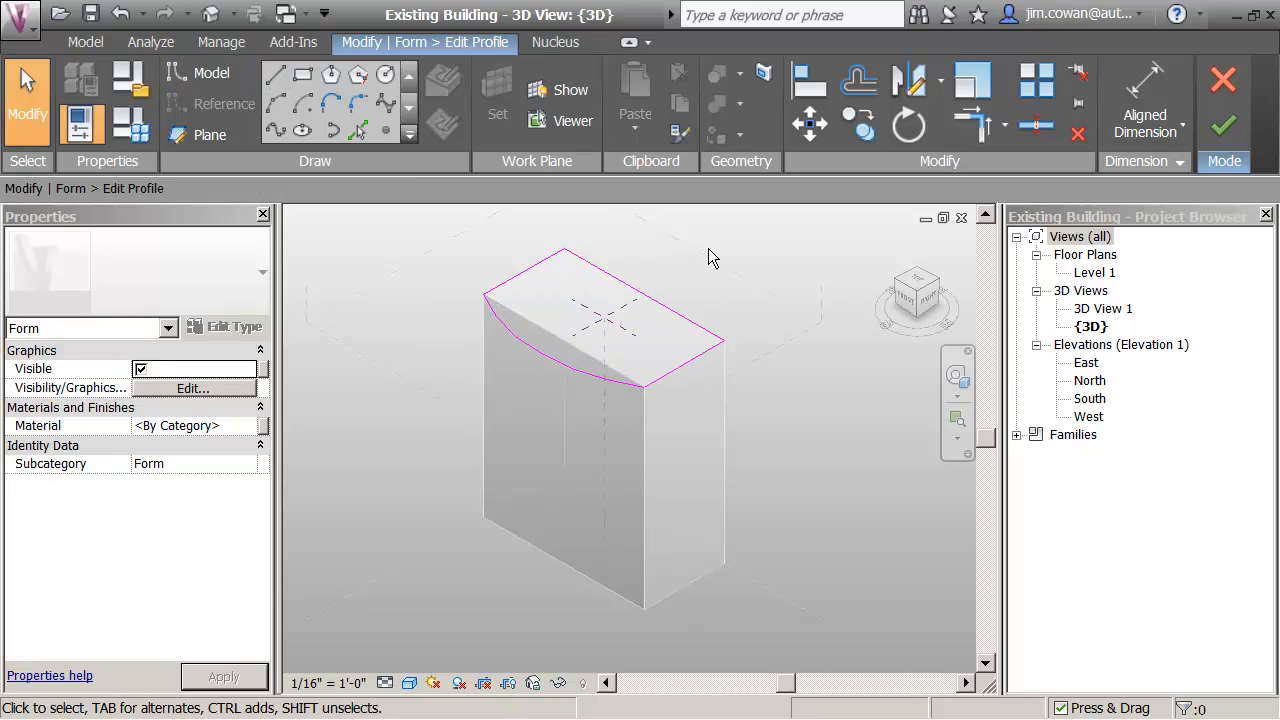
Set the arc's radius to 120' and finish editing the top profile.
{"action": "left_click", "coordinate": [527, 347]}
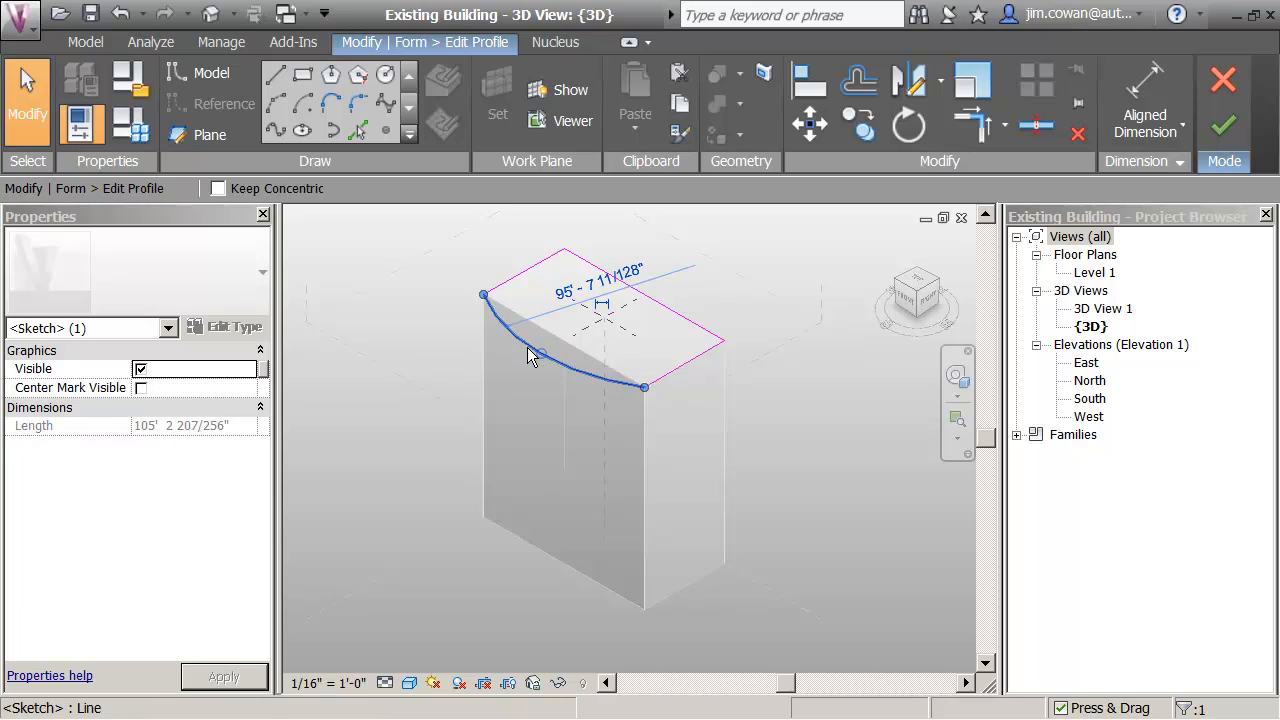
{"action": "left_click", "coordinate": [564, 297]}
{"action": "type", "text": "120"}
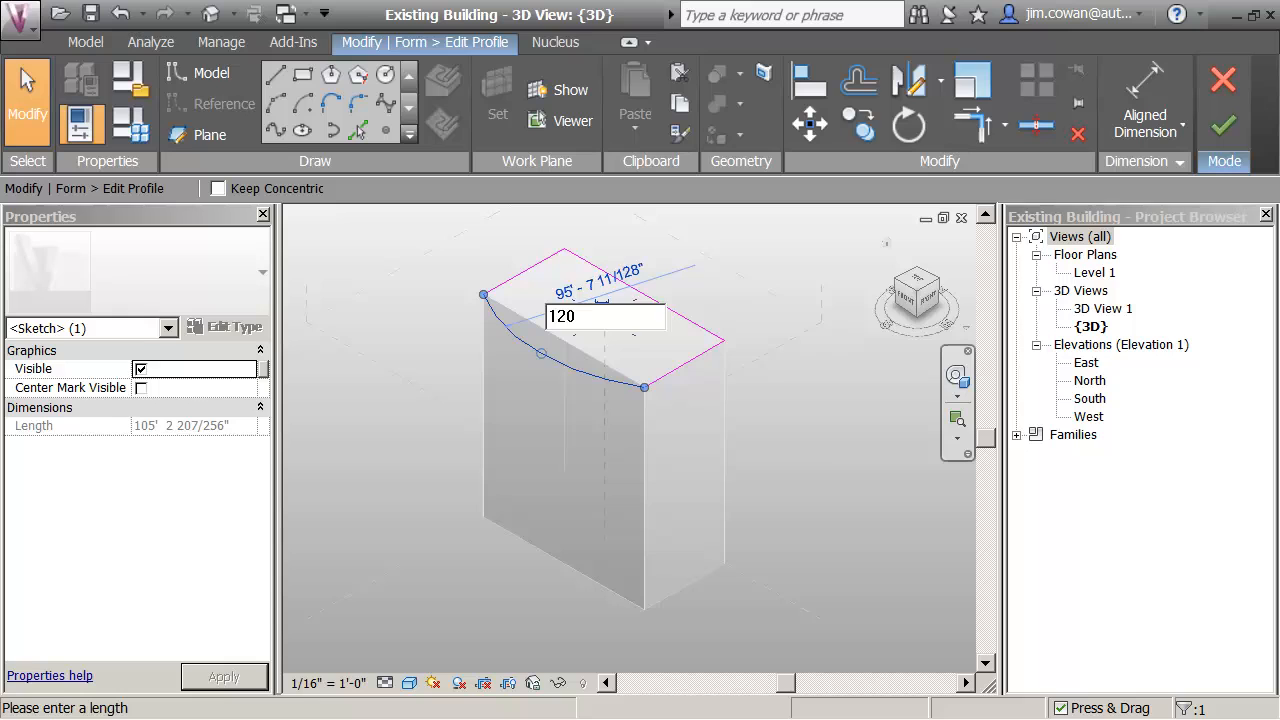
{"action": "key", "text": "Return"}
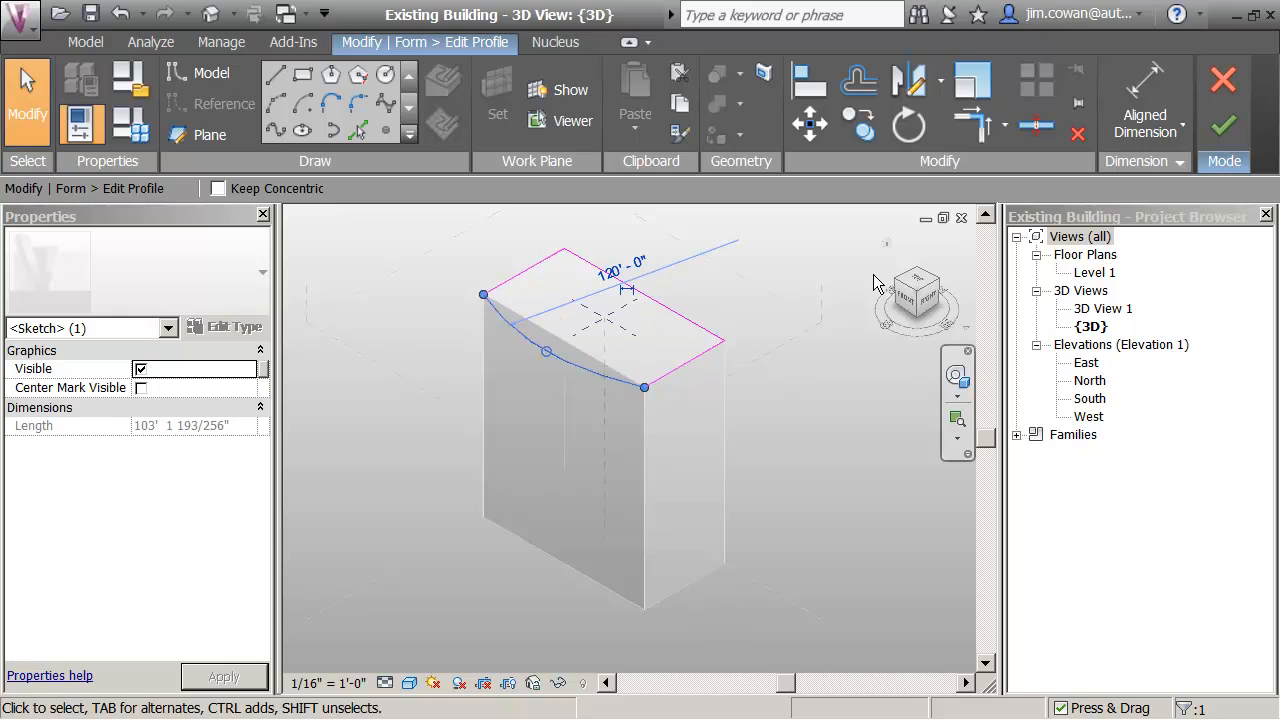
{"action": "left_click", "coordinate": [820, 330]}
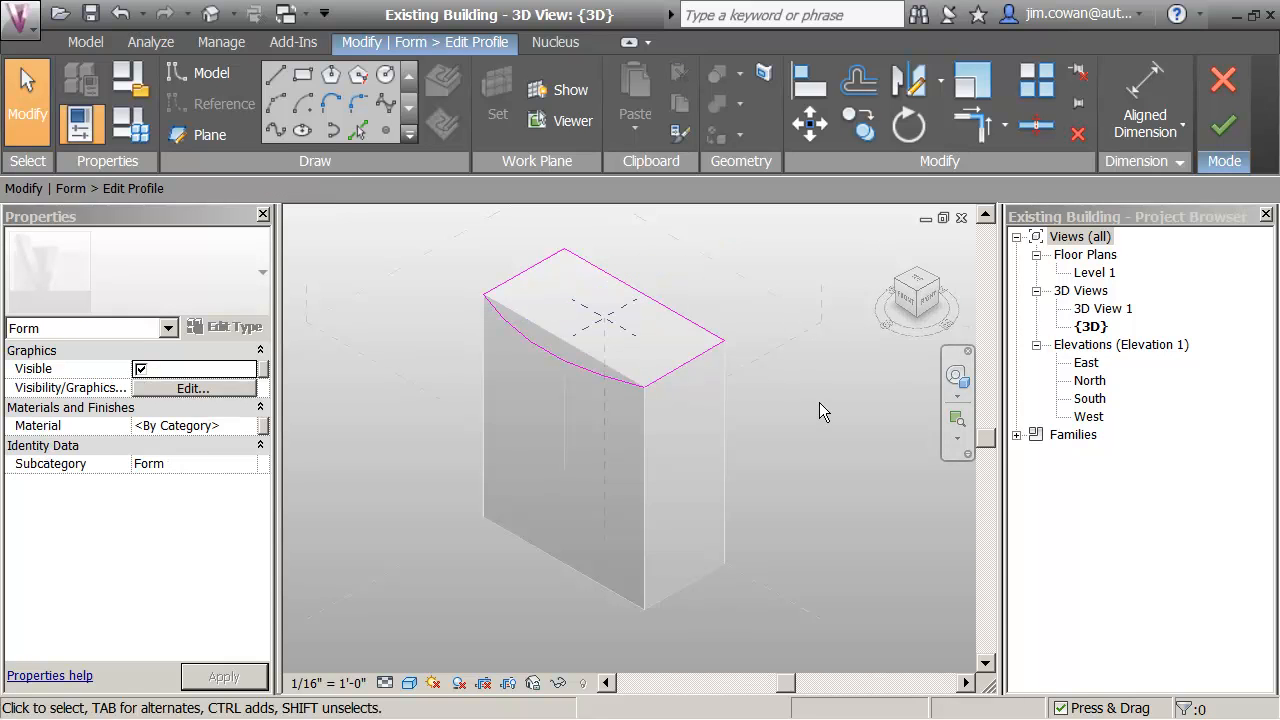
{"action": "left_click", "coordinate": [1226, 127]}
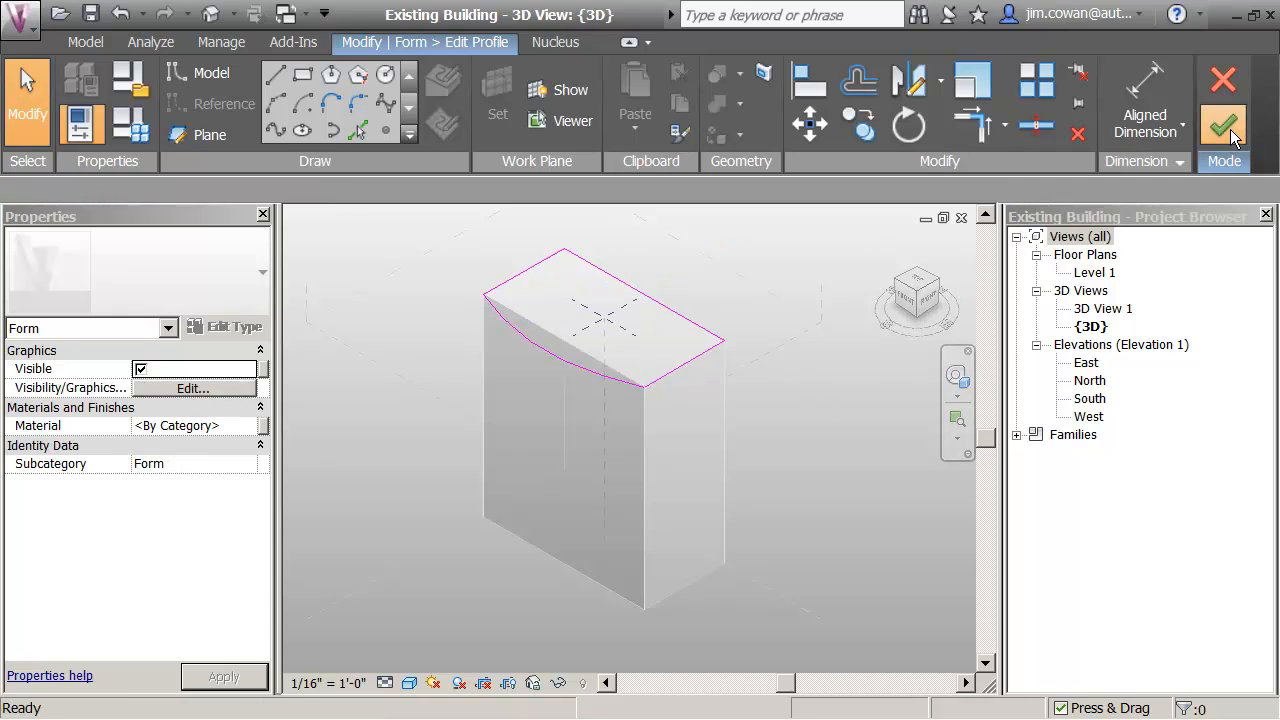
{"action": "left_click", "coordinate": [812, 434]}
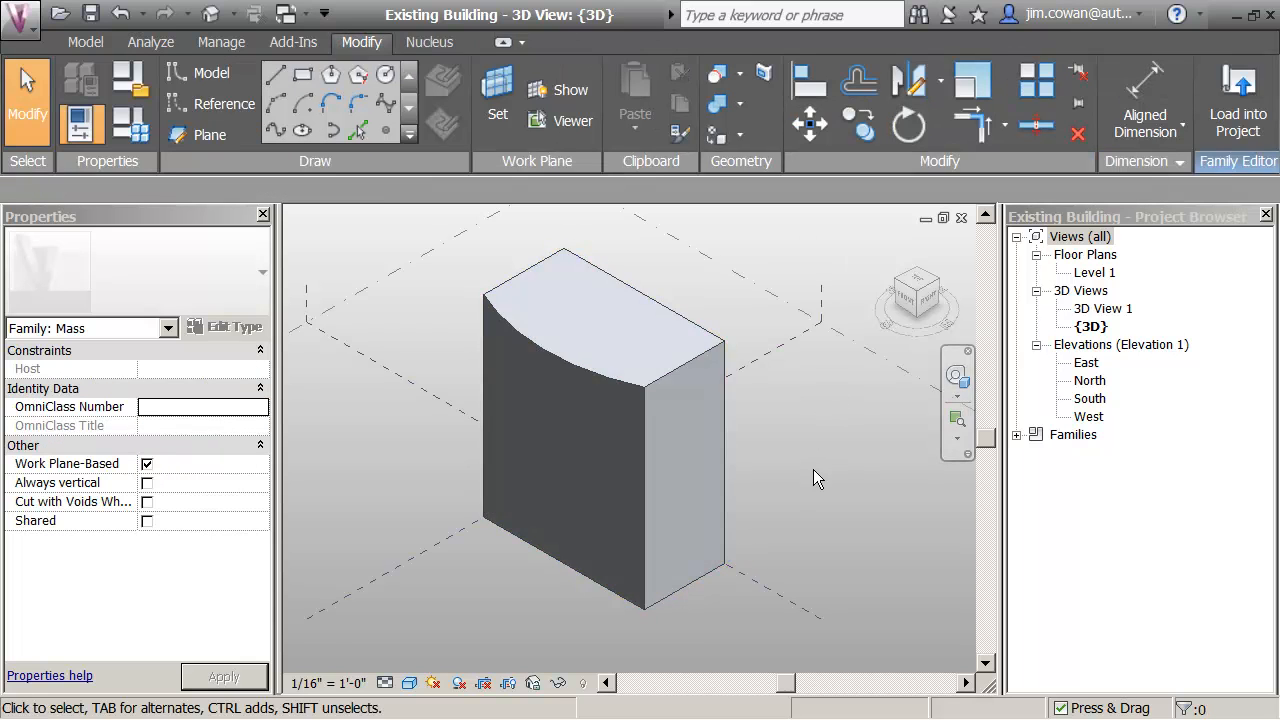
Create another solid form from the building's arc-edged top face.
{"action": "middle_click_drag", "start_coordinate": [816, 469], "coordinate": [789, 461], "text": "shift"}
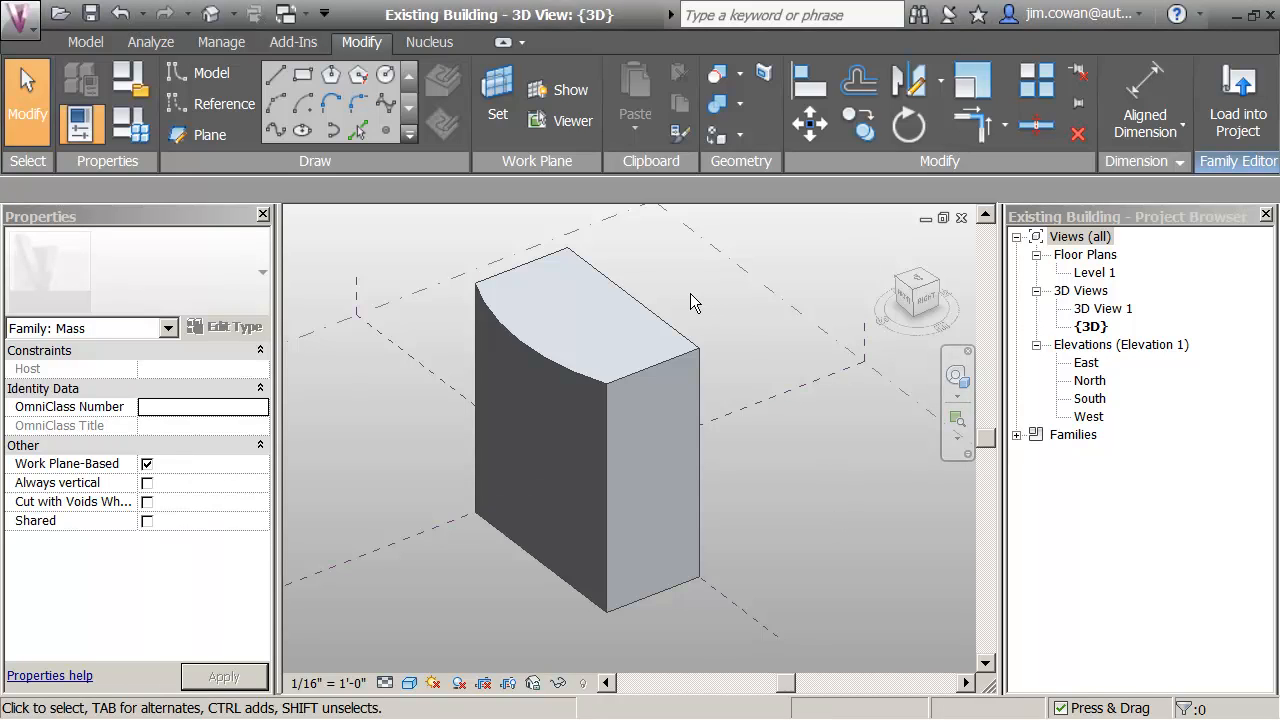
{"action": "left_click", "coordinate": [584, 318]}
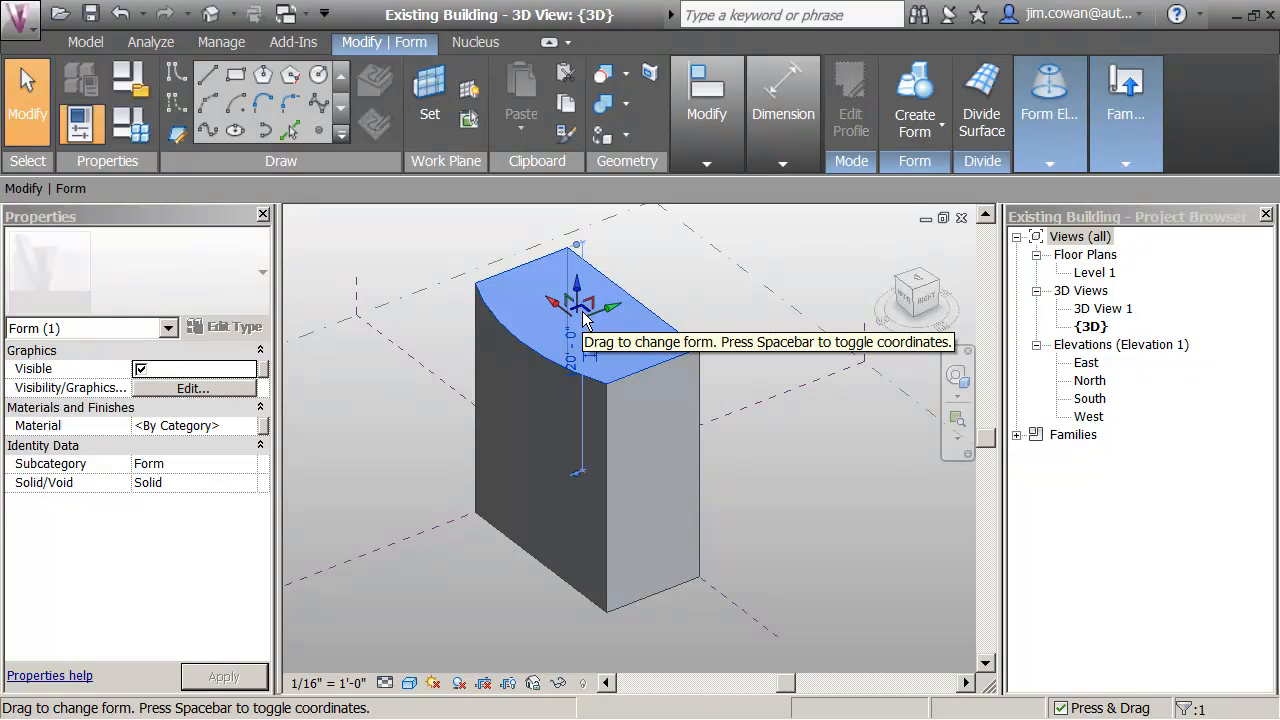
{"action": "left_click", "coordinate": [531, 260]}
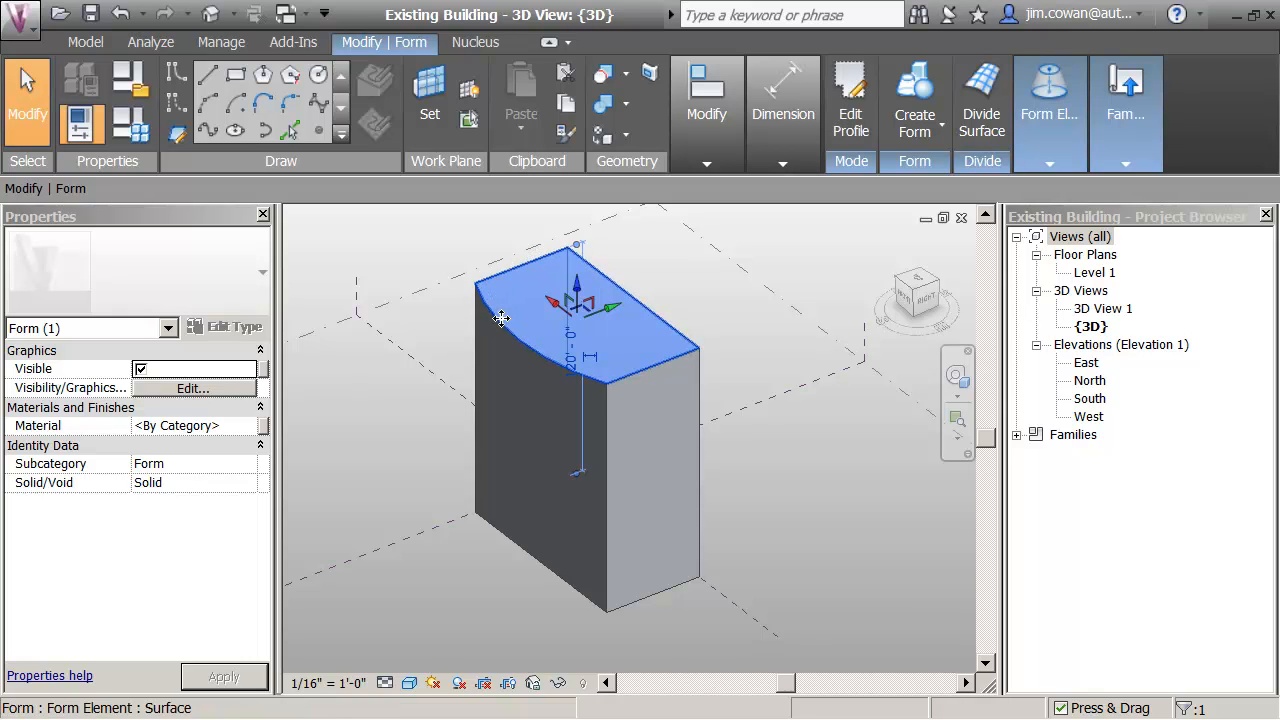
{"action": "left_click", "coordinate": [522, 273]}
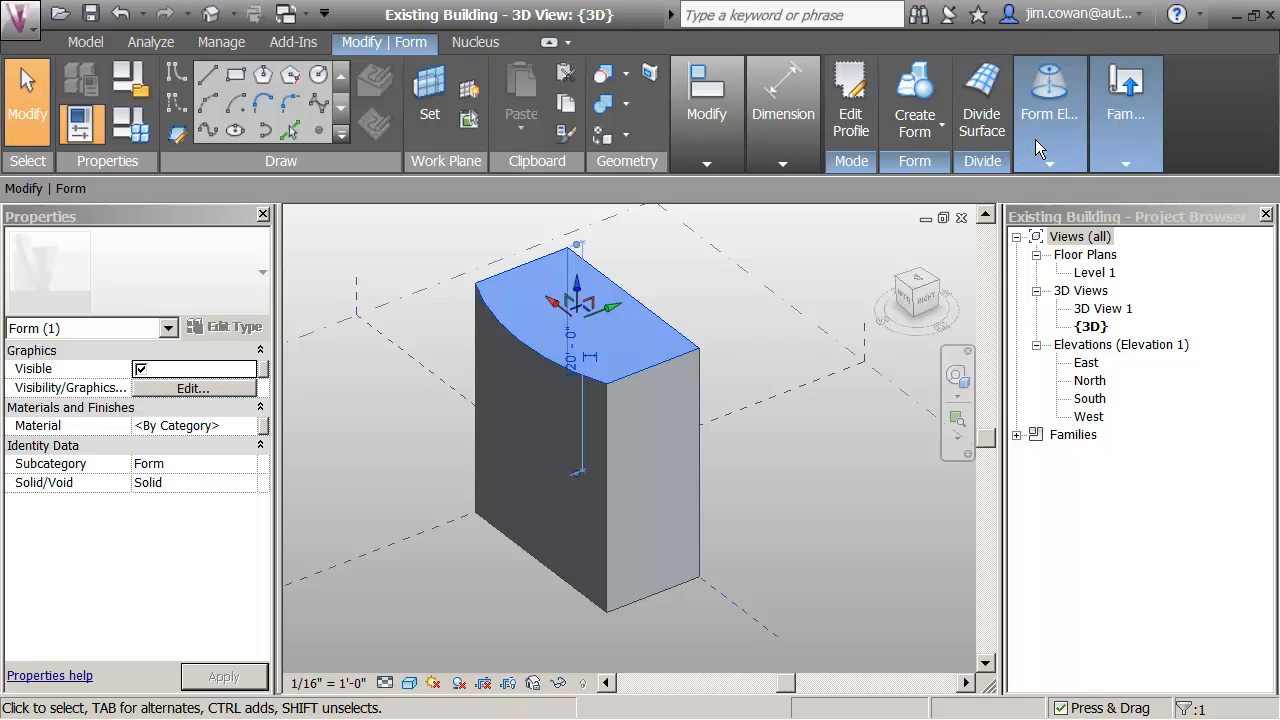
{"action": "left_click", "coordinate": [921, 131]}
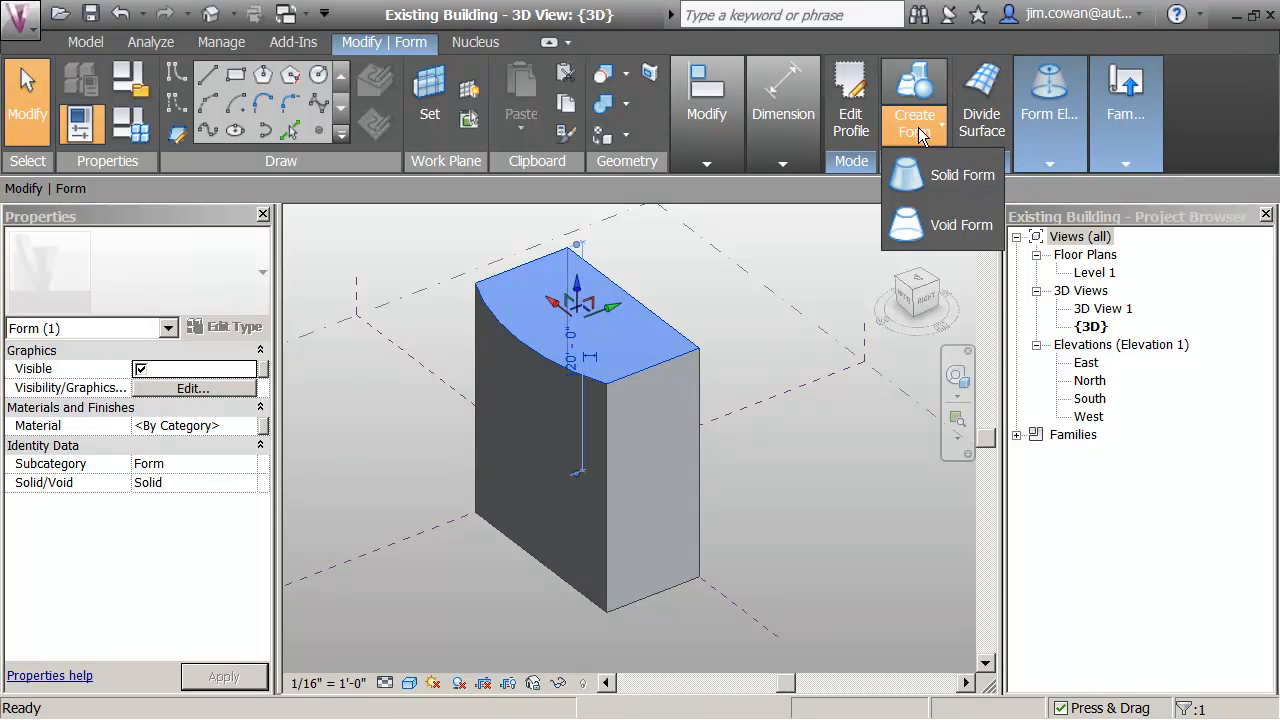
{"action": "left_click", "coordinate": [895, 177]}
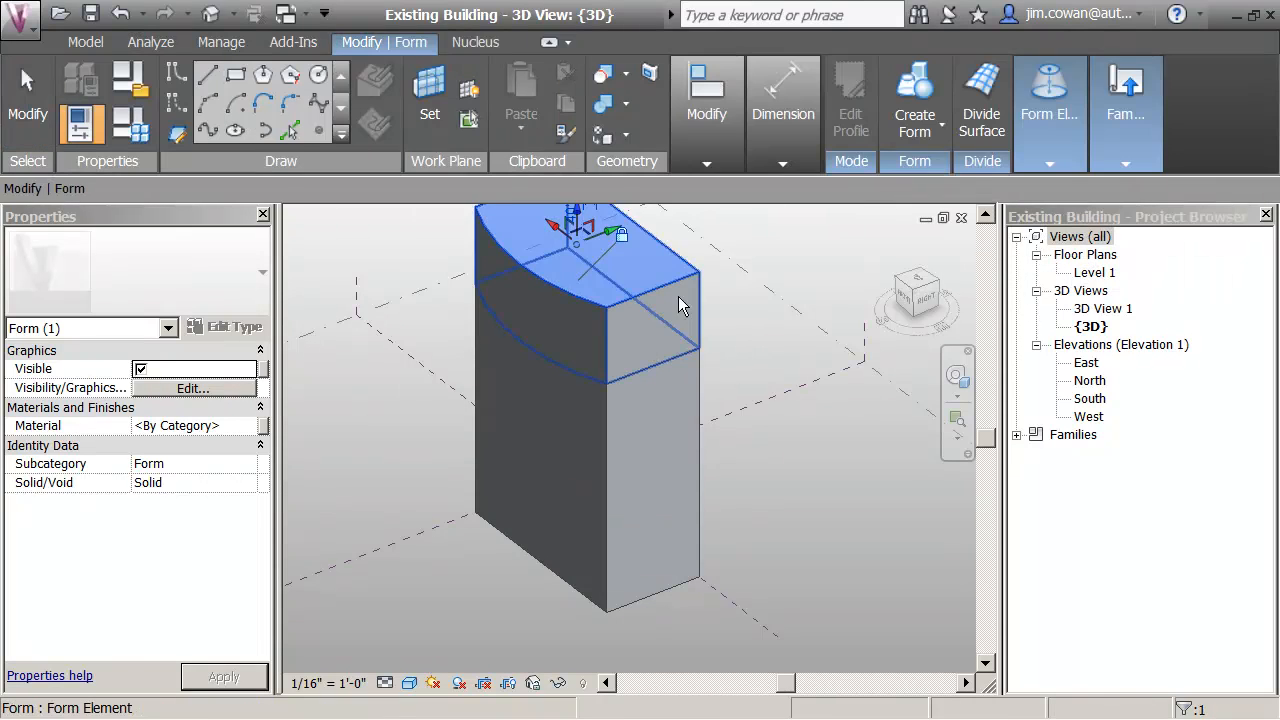
Set the height of the new upper solid form to 15'.
{"action": "middle_click_drag", "start_coordinate": [686, 297], "coordinate": [691, 375]}
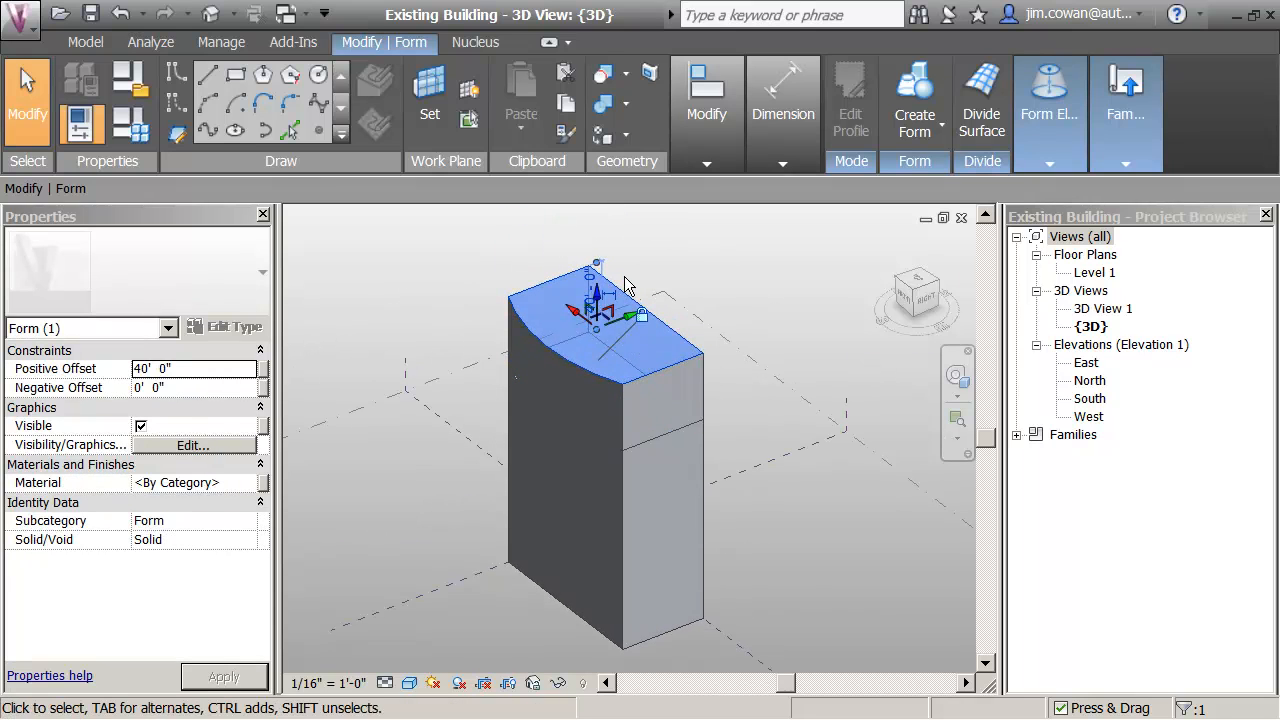
{"action": "scroll", "coordinate": [598, 290], "scroll_direction": "up", "scroll_amount": 2}
{"action": "scroll", "coordinate": [606, 279], "scroll_direction": "up", "scroll_amount": 2}
{"action": "left_click", "coordinate": [578, 313]}
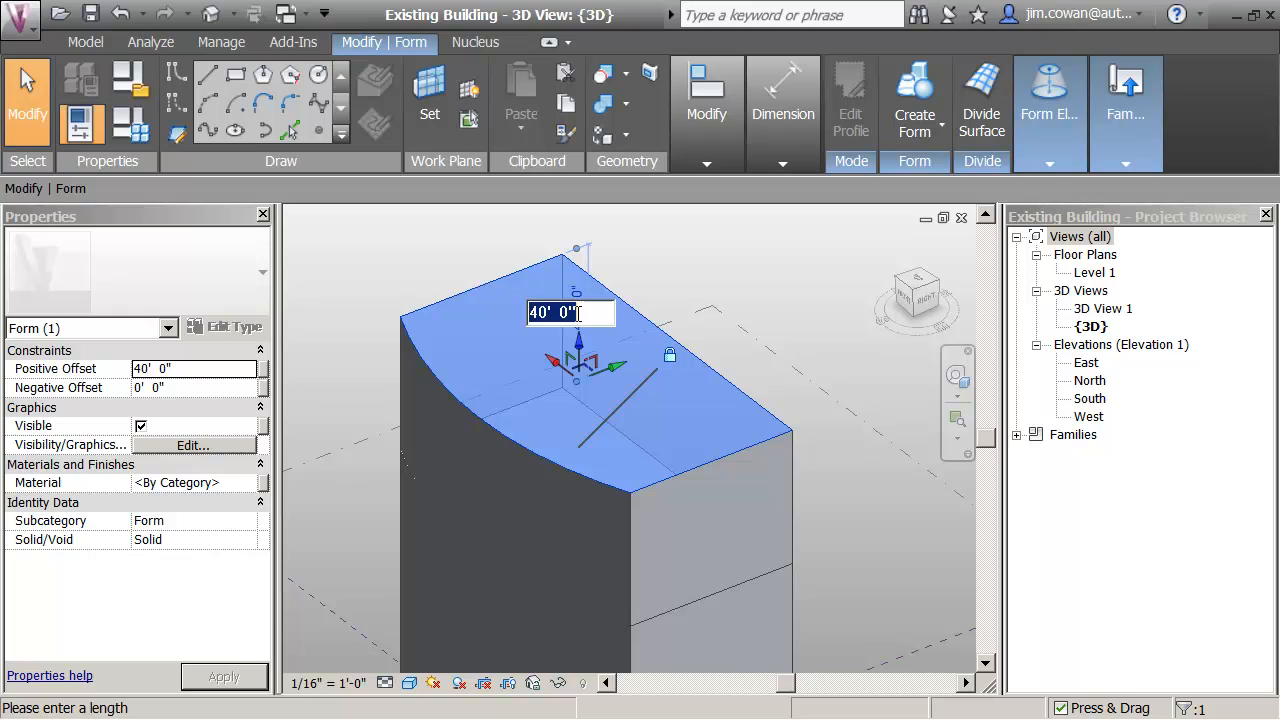
{"action": "type", "text": "15"}
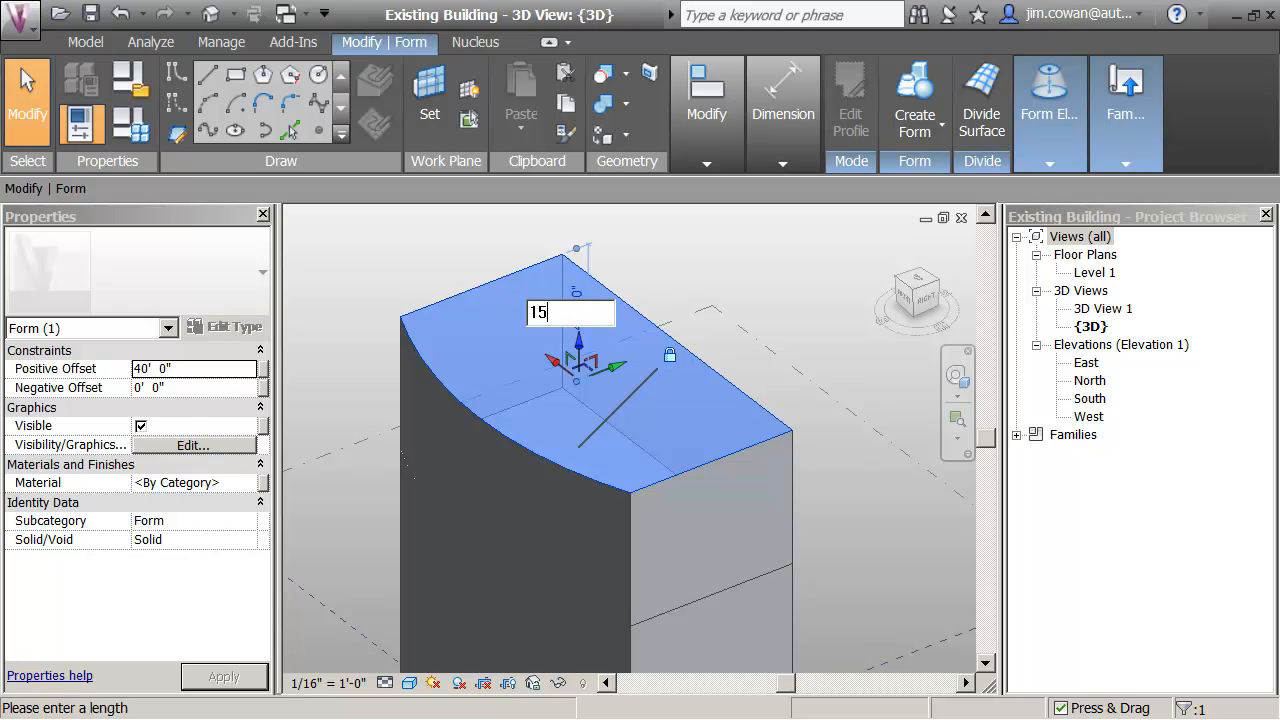
{"action": "key", "text": "Return"}
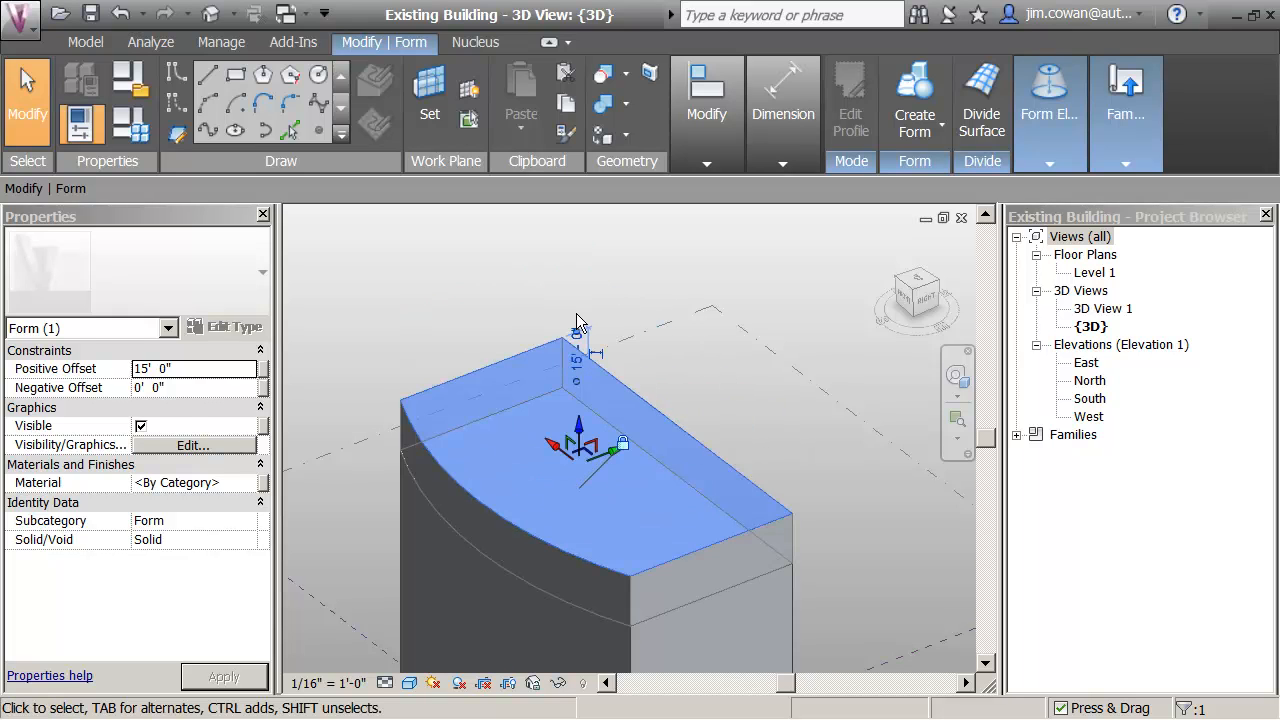
{"action": "left_click", "coordinate": [606, 296]}
{"action": "scroll", "coordinate": [606, 296], "scroll_direction": "down", "scroll_amount": 3}
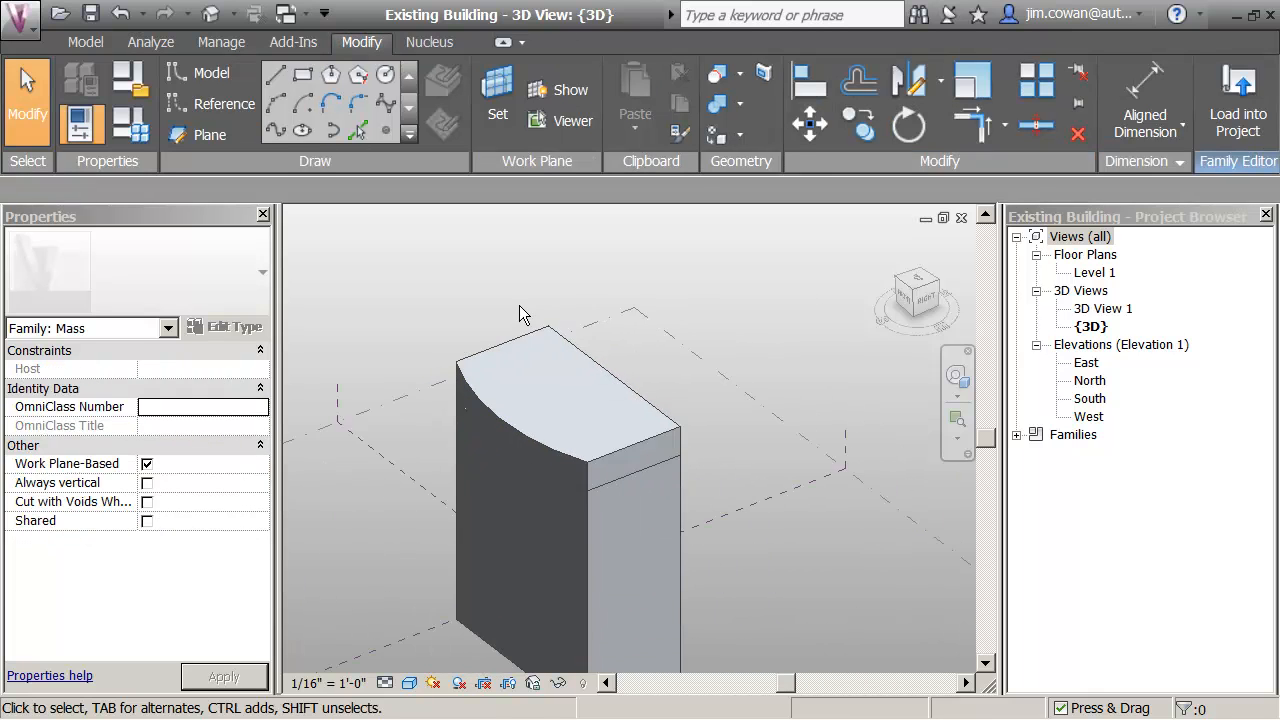
Set the top face of the upper form as the work plane.
{"action": "middle_click_drag", "start_coordinate": [520, 313], "coordinate": [531, 280], "text": "shift"}
{"action": "mouse_move", "coordinate": [511, 390]}
{"action": "middle_mouse_down", "text": "shift"}
{"action": "mouse_move", "coordinate": [506, 351]}
{"action": "mouse_move", "coordinate": [437, 271]}
{"action": "mouse_move", "coordinate": [498, 318]}
{"action": "mouse_move", "coordinate": [506, 374]}
{"action": "mouse_move", "coordinate": [494, 372]}
{"action": "middle_mouse_up", "text": "shift"}
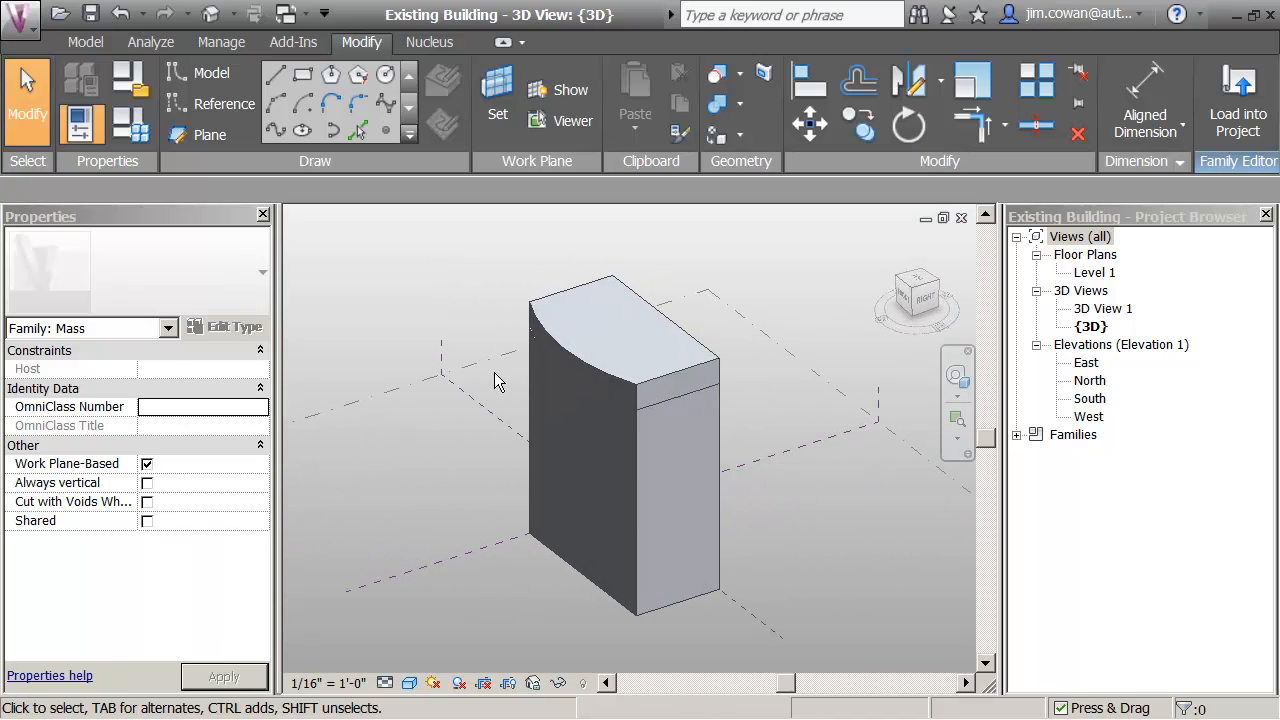
{"action": "scroll", "coordinate": [425, 291], "scroll_direction": "up", "scroll_amount": 1}
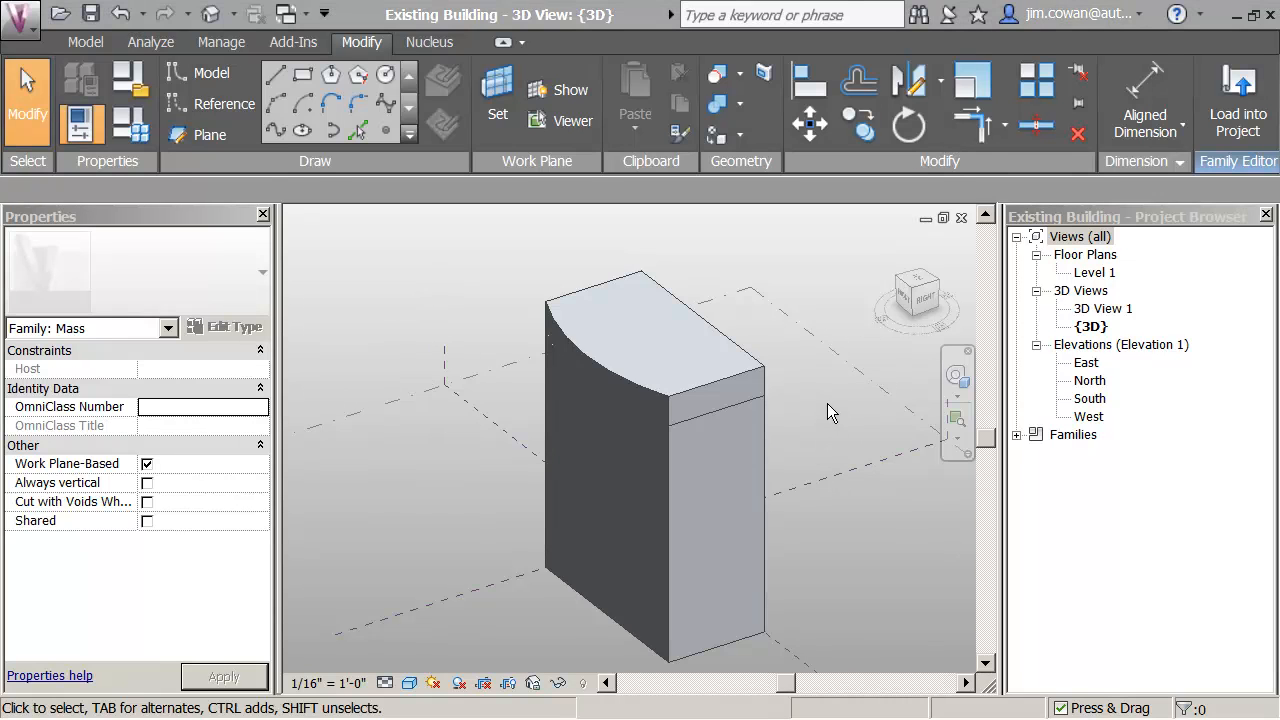
{"action": "middle_click_drag", "start_coordinate": [818, 393], "coordinate": [759, 361]}
{"action": "scroll", "coordinate": [759, 361], "scroll_direction": "up", "scroll_amount": 2}
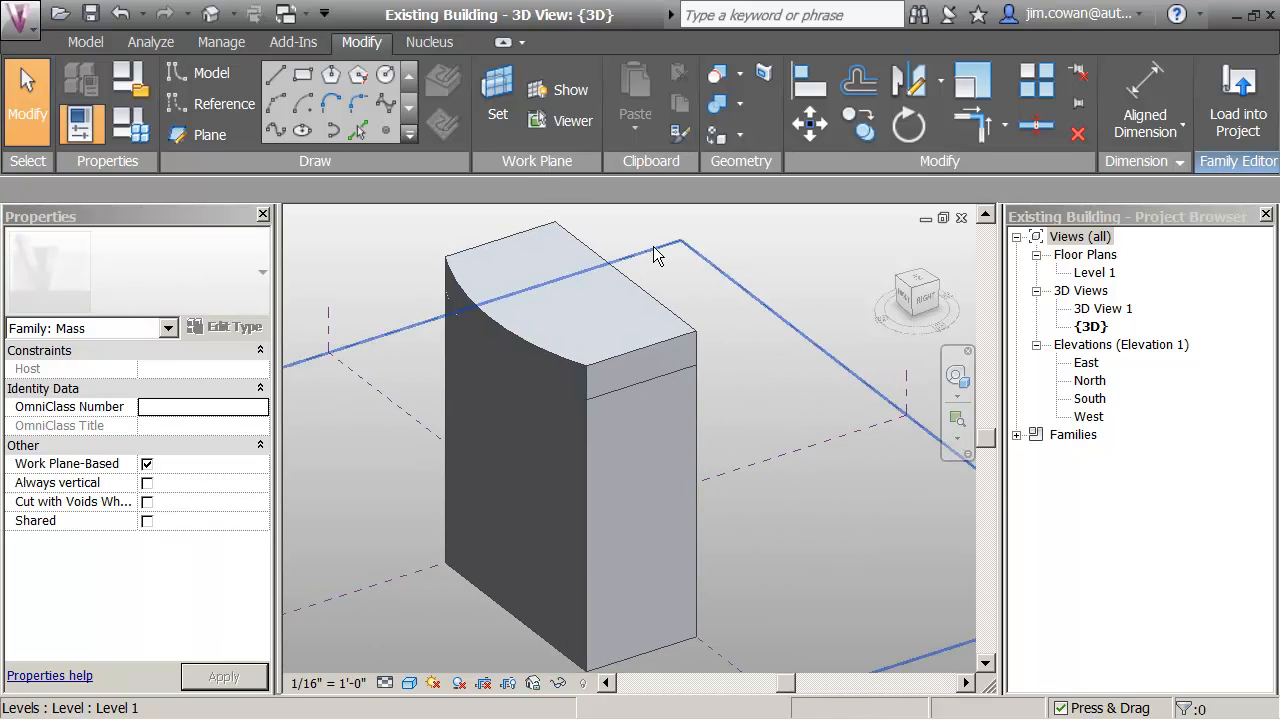
{"action": "left_click", "coordinate": [498, 118]}
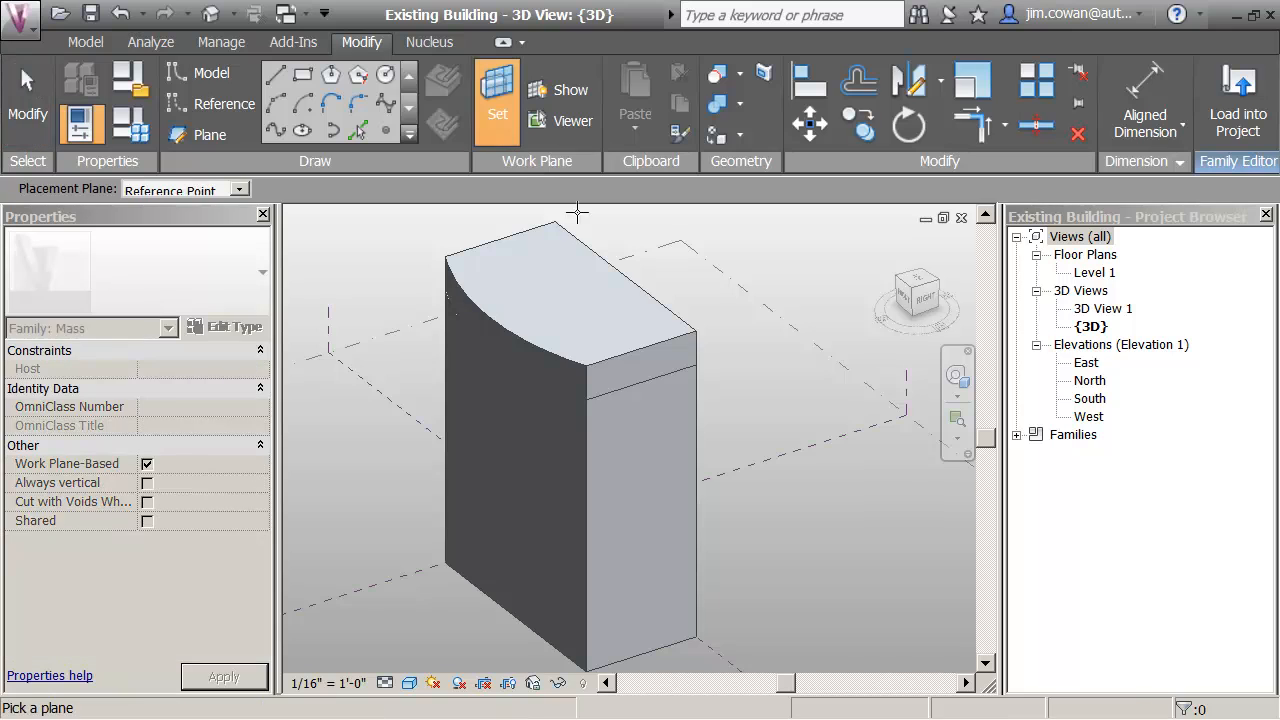
{"action": "left_click", "coordinate": [573, 263]}
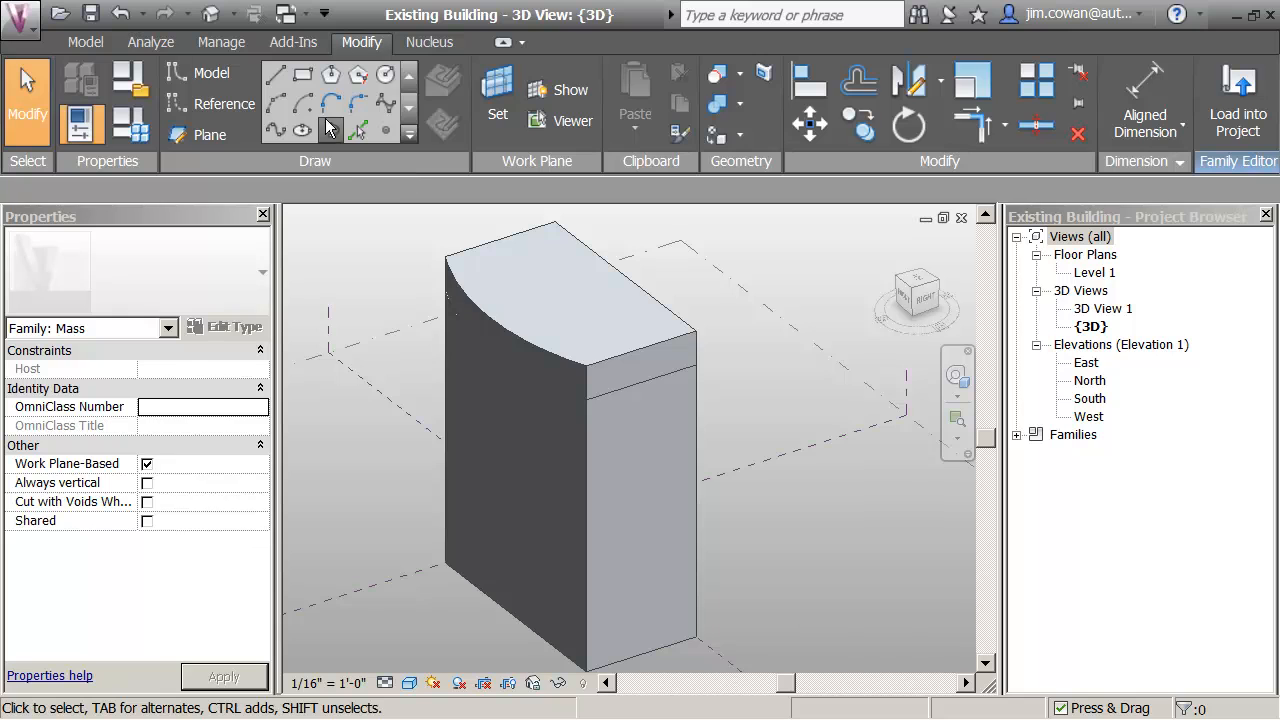
Sketch a rectangle about 52' by 20' on the top face, starting from the right end of its straight back edge.
{"action": "left_click", "coordinate": [304, 75]}
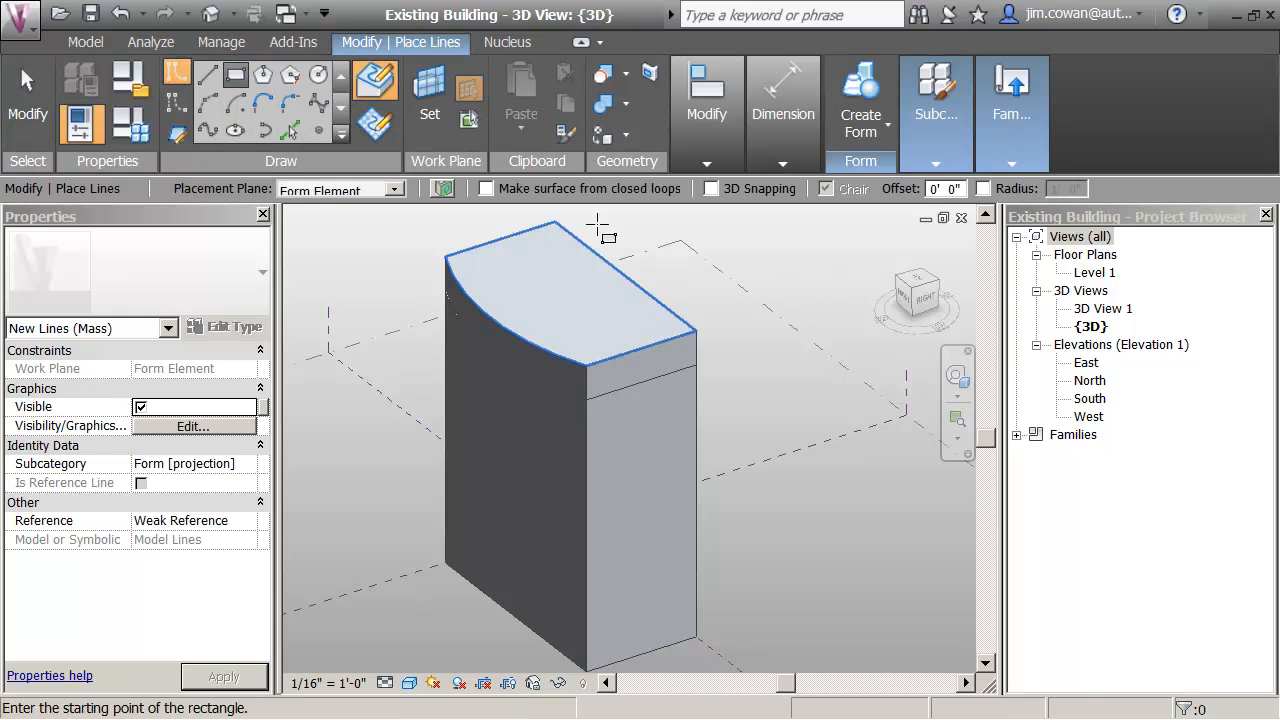
{"action": "left_click", "coordinate": [697, 334]}
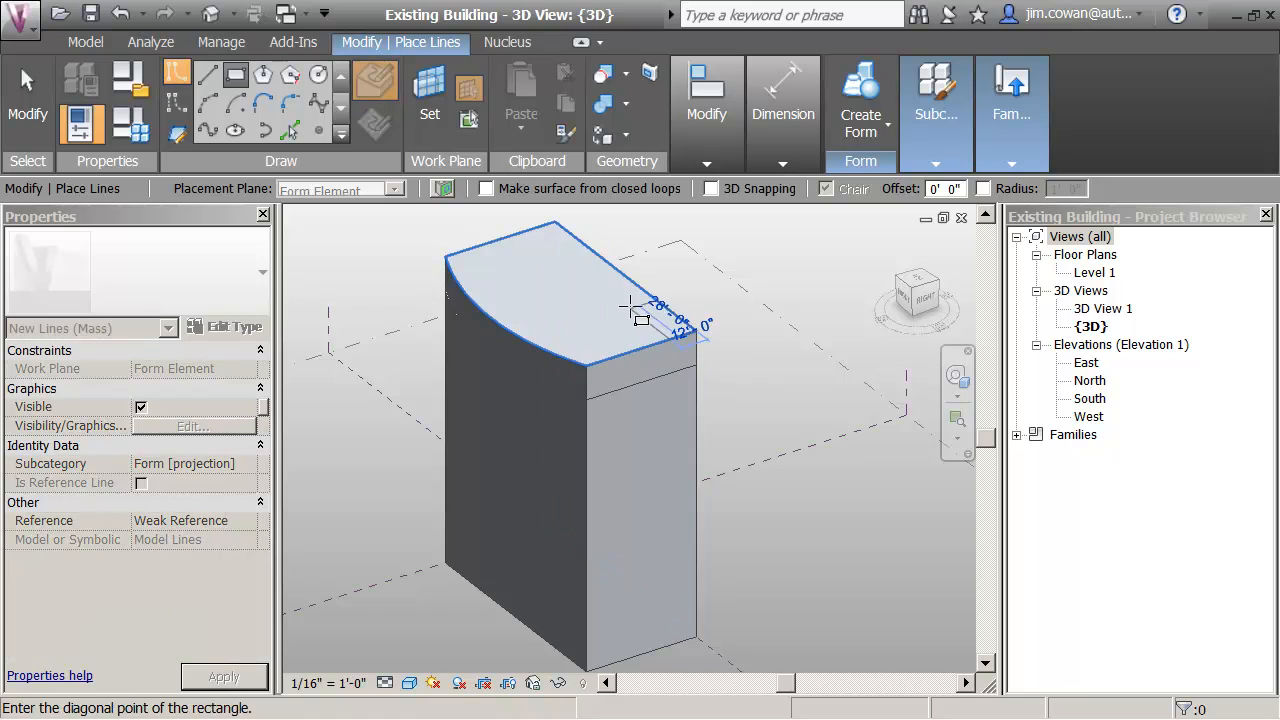
{"action": "left_click", "coordinate": [579, 288]}
{"action": "key", "text": "Escape"}
{"action": "key", "text": "Escape"}
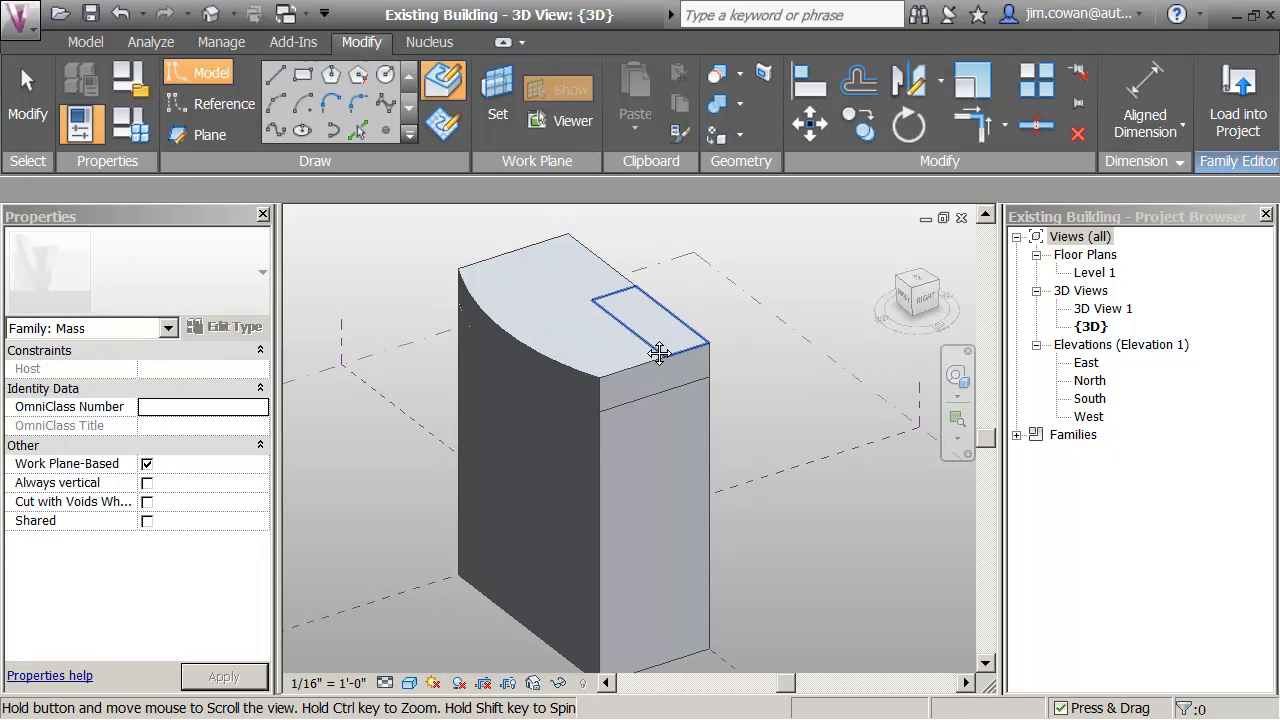
Set the length of the rooftop rectangle along the building's straight back edge to 50'.
{"action": "scroll", "coordinate": [659, 353], "scroll_direction": "up", "scroll_amount": 3}
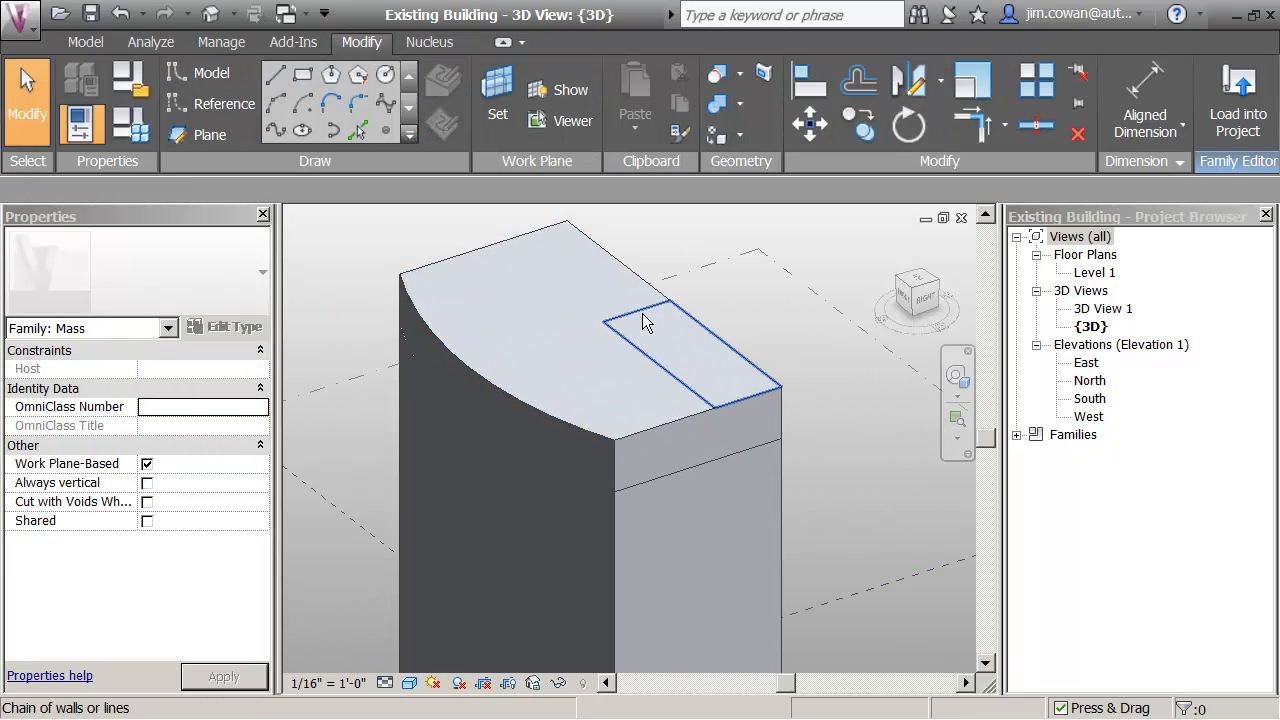
{"action": "left_click", "coordinate": [641, 311]}
{"action": "left_click", "coordinate": [640, 312]}
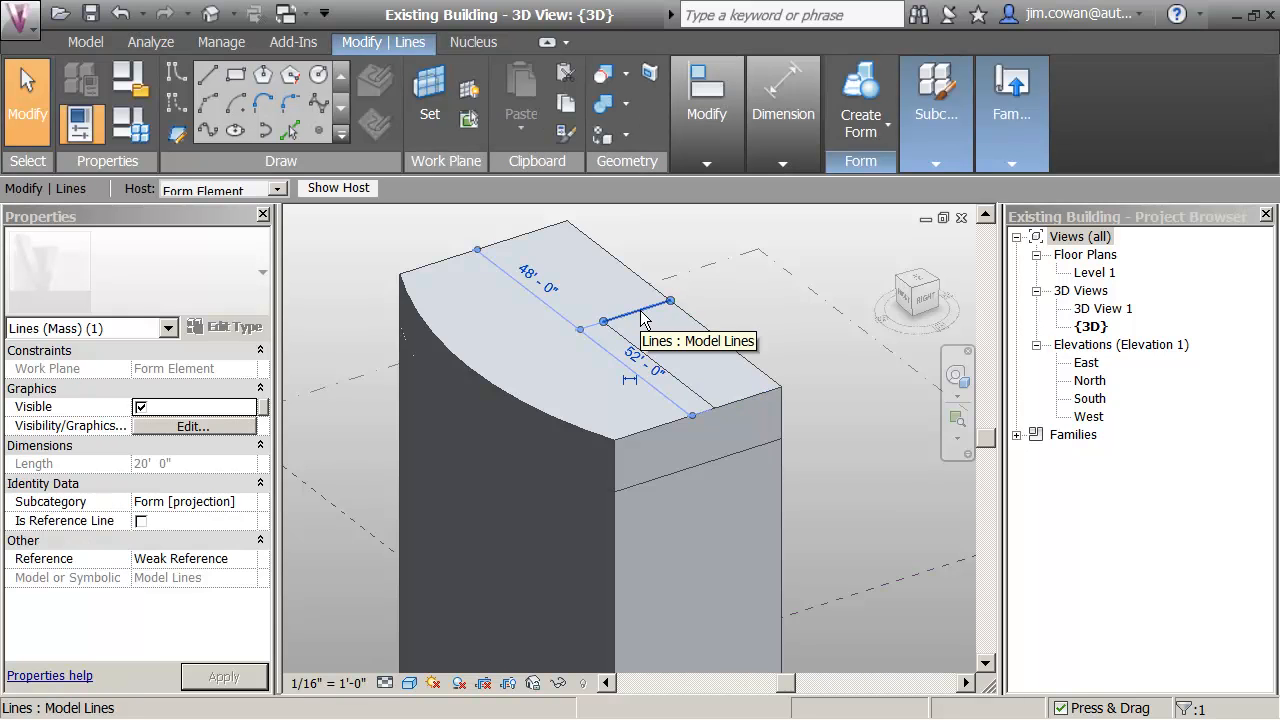
{"action": "left_click", "coordinate": [637, 364]}
{"action": "type", "text": "5"}
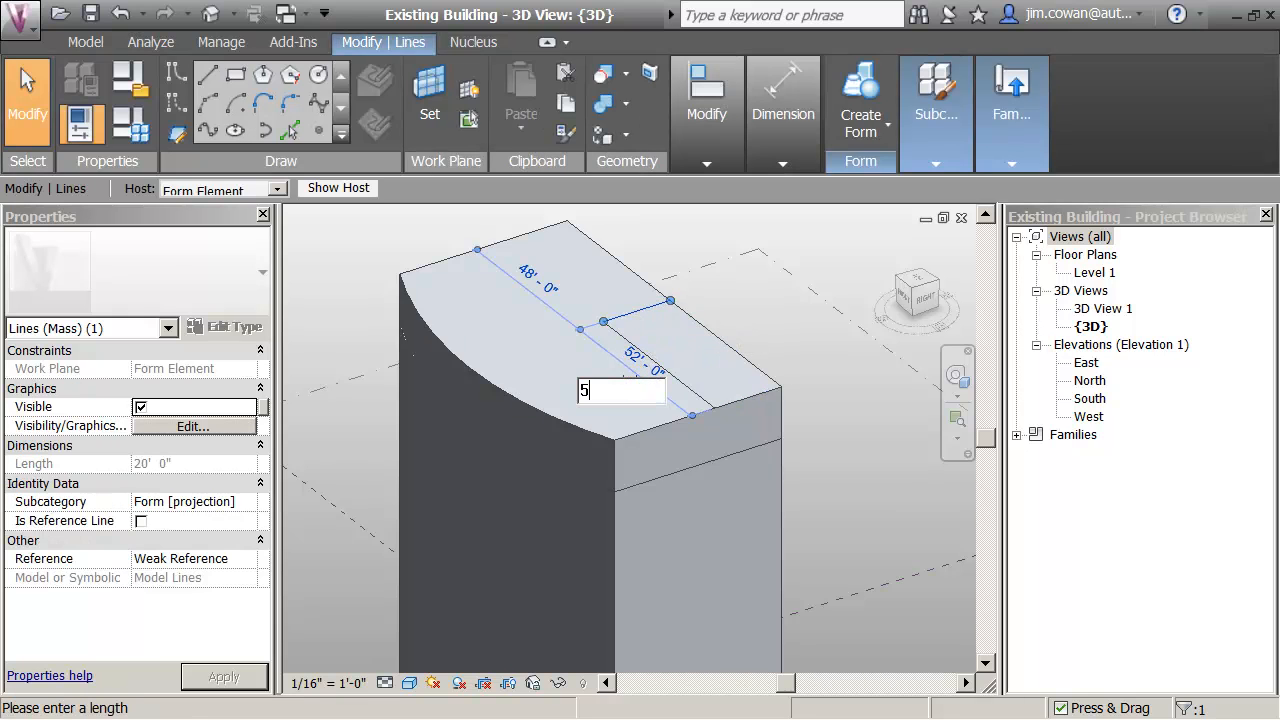
{"action": "type", "text": "0"}
{"action": "key", "text": "Return"}
{"action": "key", "text": "Escape"}
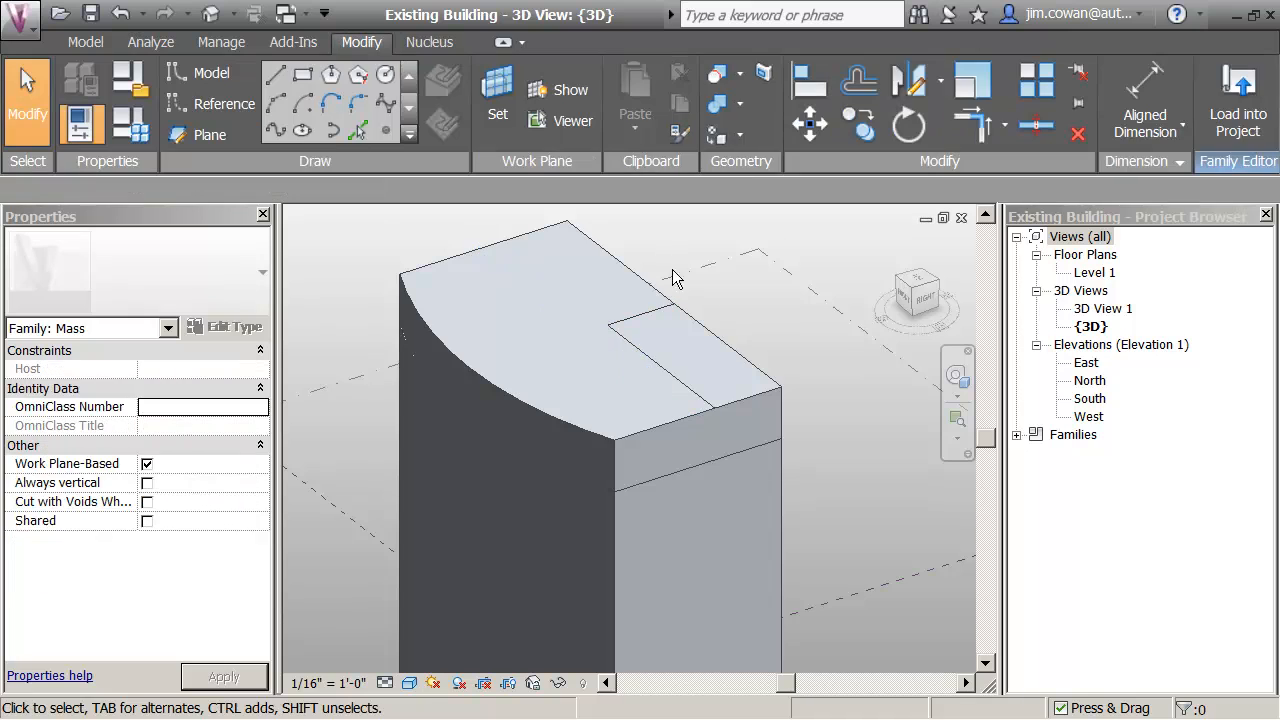
Set the width of the rooftop rectangle, measured away from the straight back edge, to 15'.
{"action": "left_click", "coordinate": [642, 352]}
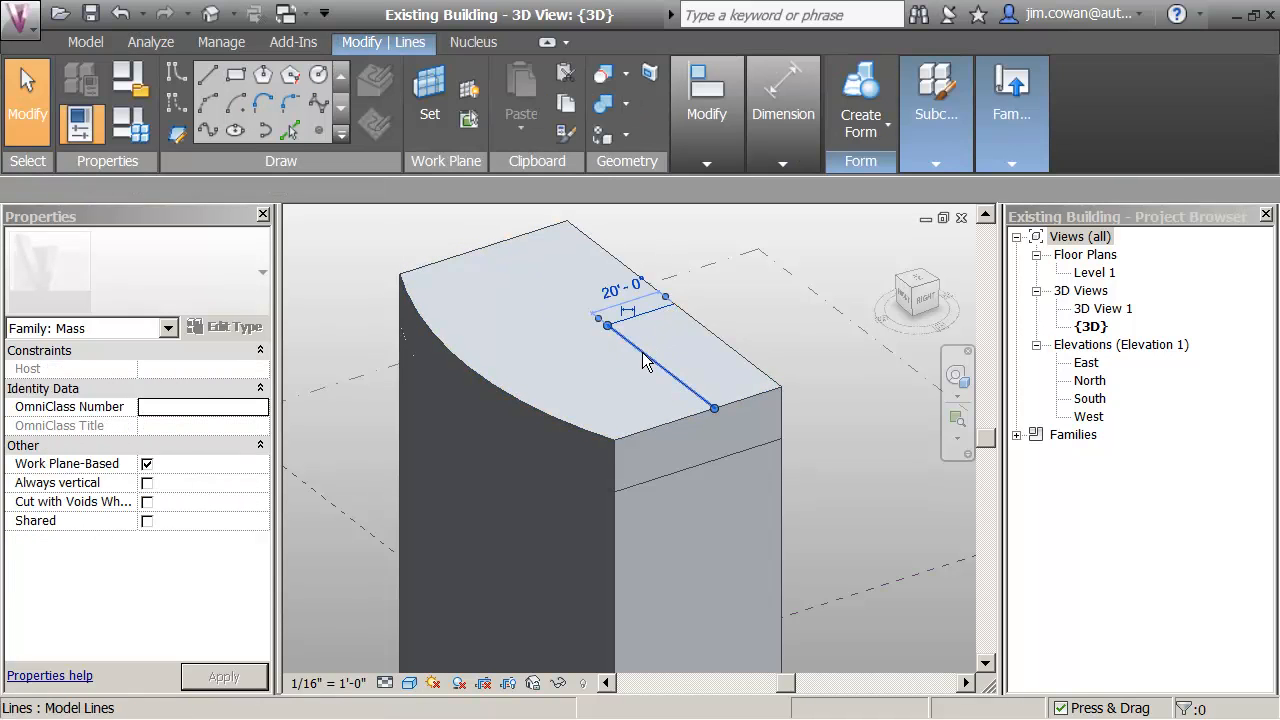
{"action": "left_click", "coordinate": [620, 287]}
{"action": "type", "text": "1"}
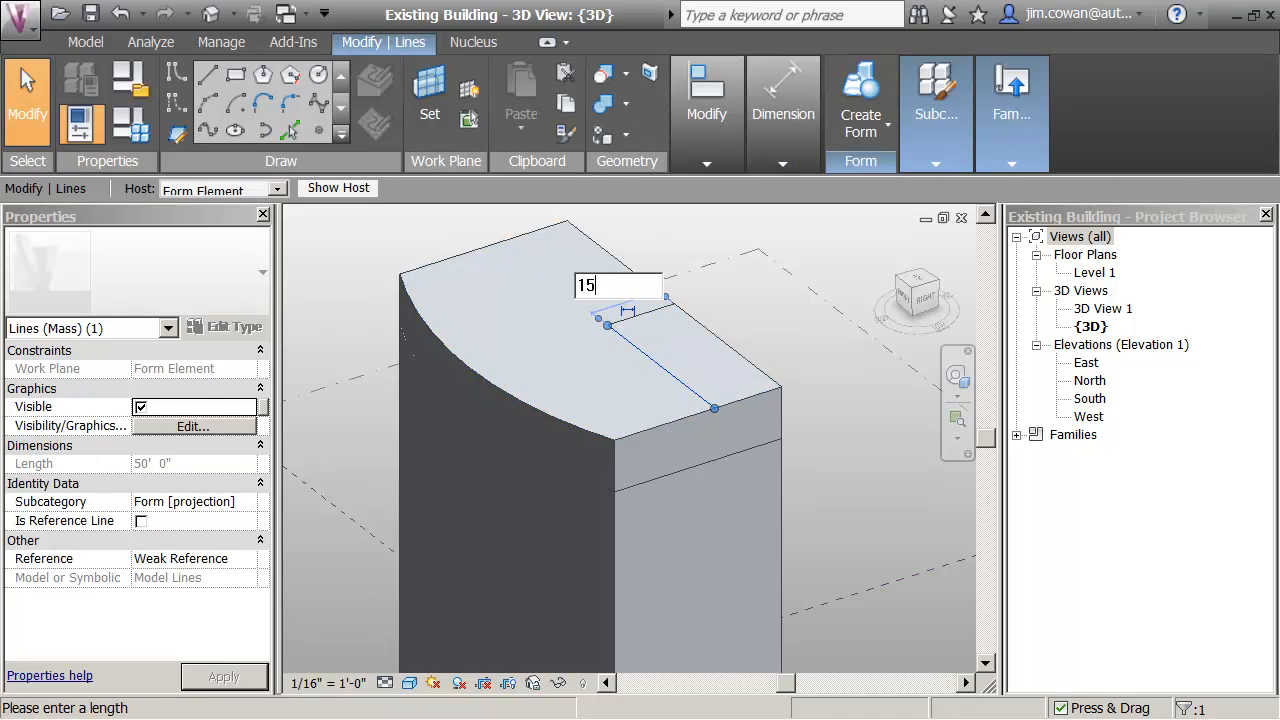
{"action": "type", "text": "5"}
{"action": "key", "text": "Return"}
{"action": "key", "text": "Escape"}
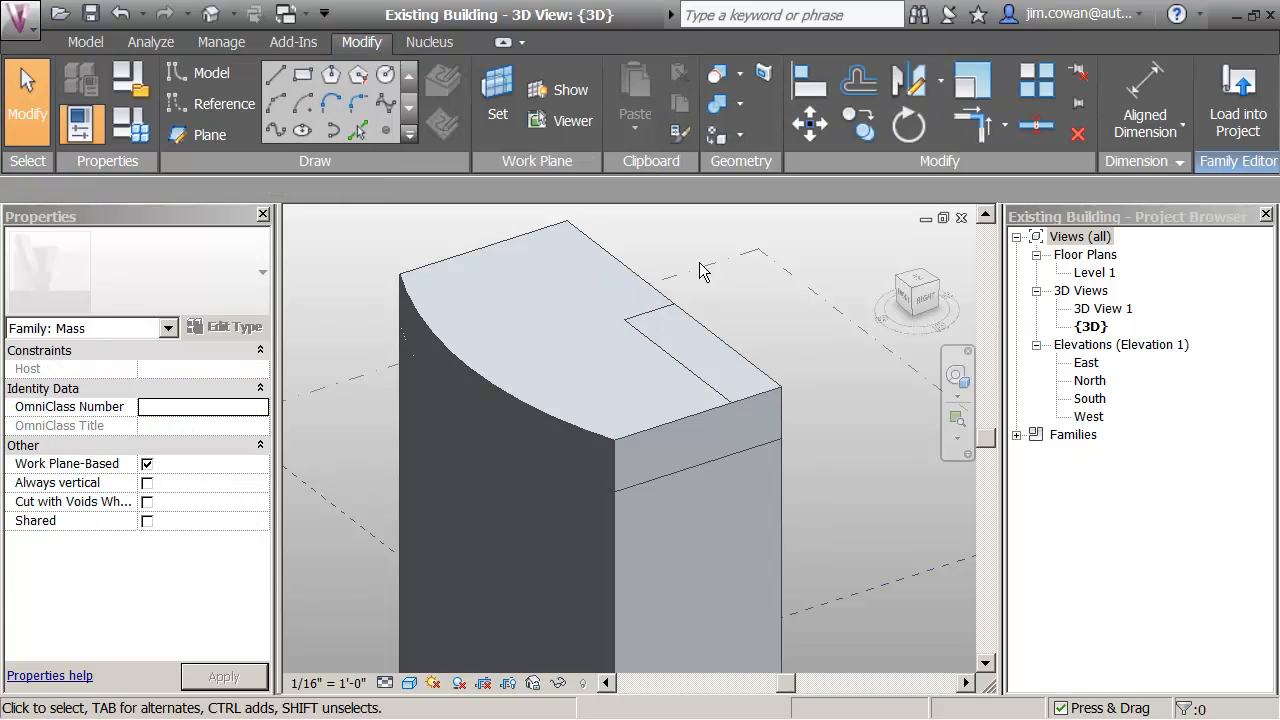
Try to create a solid extruded form from the rooftop rectangle.
{"action": "left_click", "coordinate": [668, 318]}
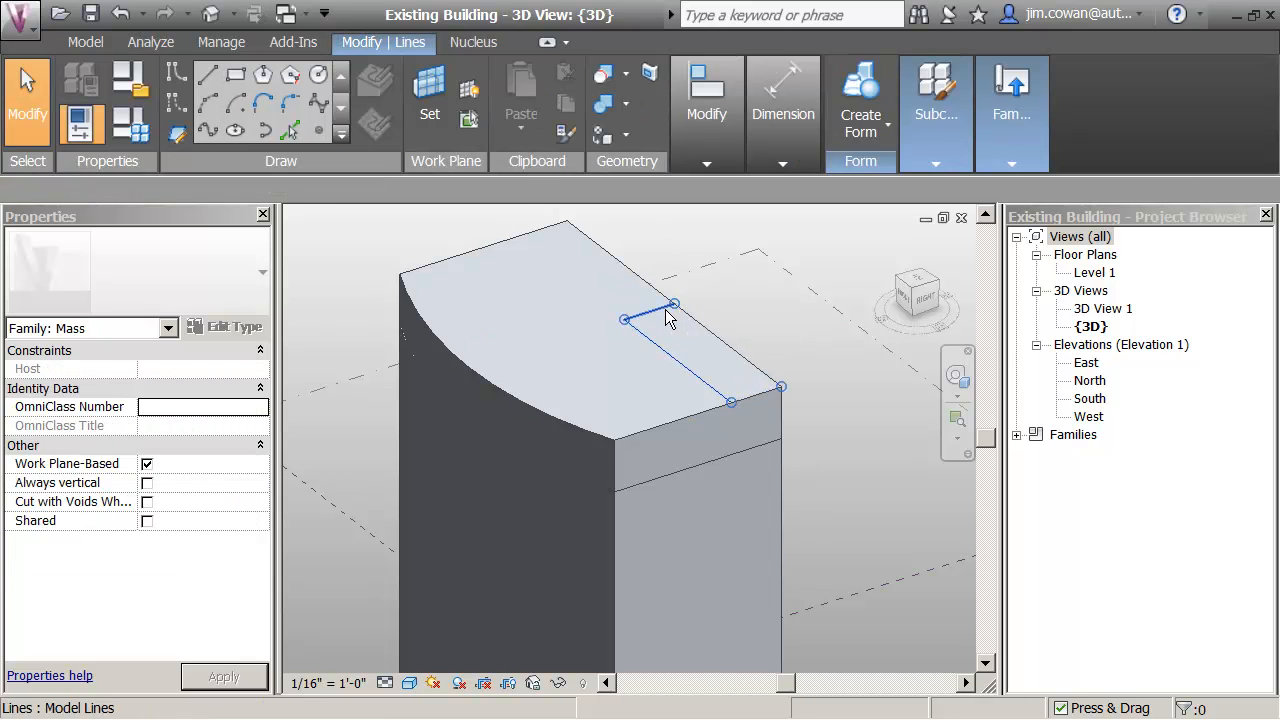
{"action": "left_click", "coordinate": [839, 128]}
{"action": "left_click", "coordinate": [851, 174]}
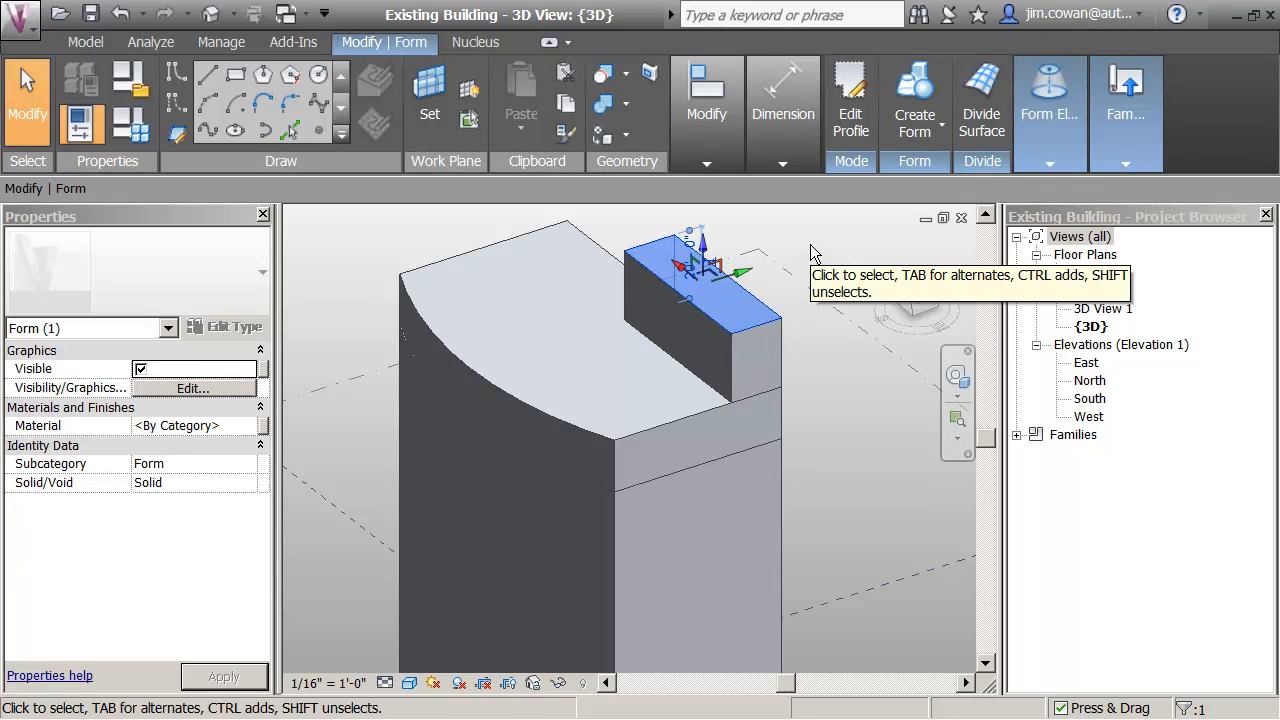
{"action": "left_click", "coordinate": [810, 244]}
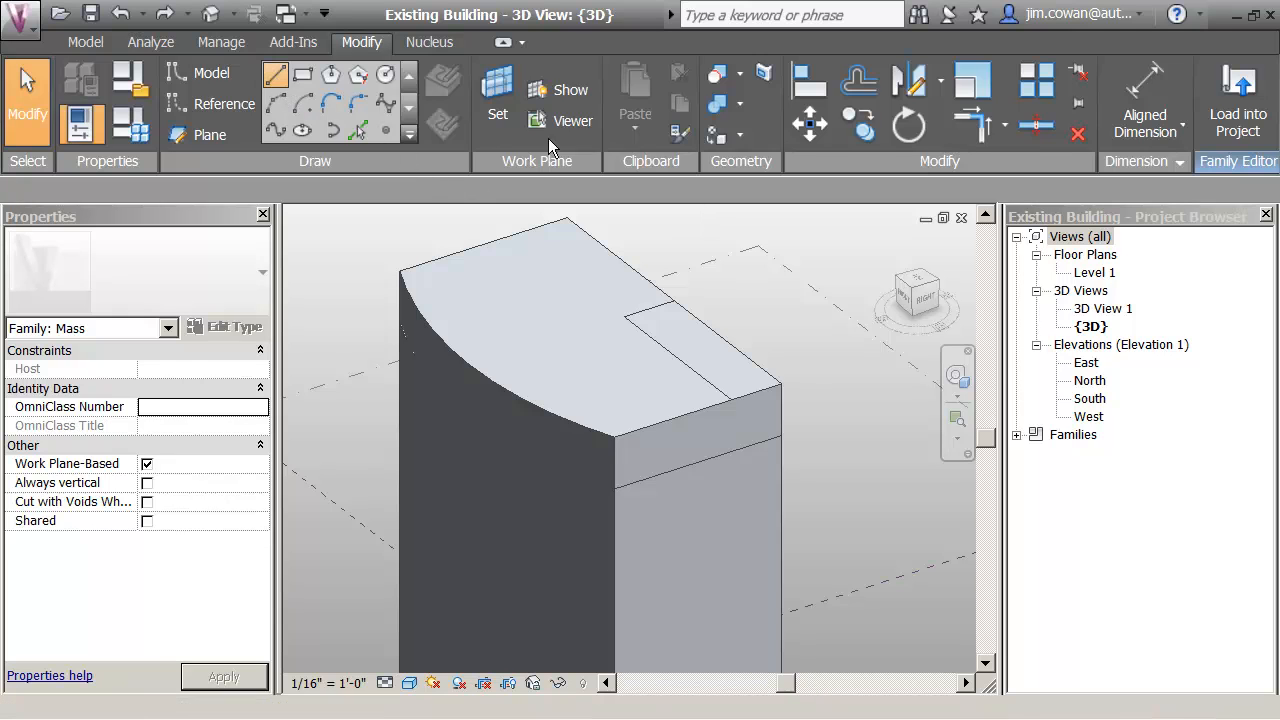
Draw a short model line on the top face, in line with the rooftop rectangle's inner long edge and just beyond its corner.
{"action": "left_click", "coordinate": [275, 75]}
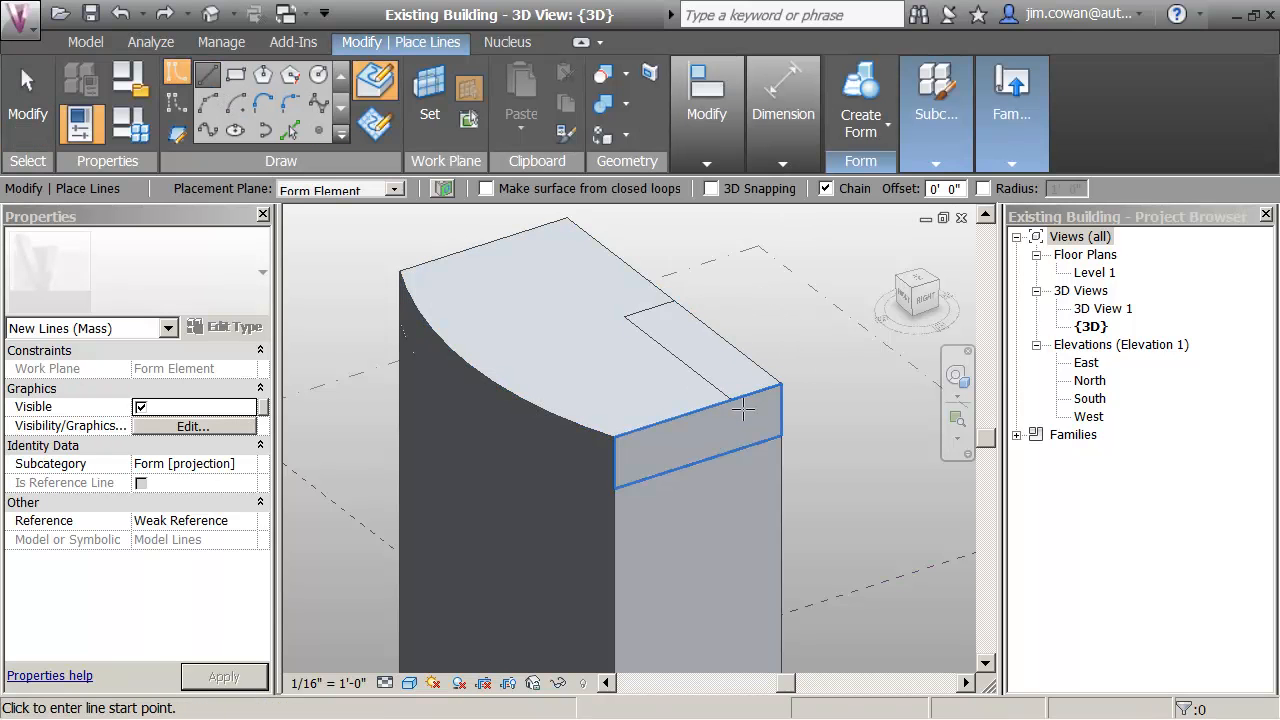
{"action": "left_click", "coordinate": [623, 315]}
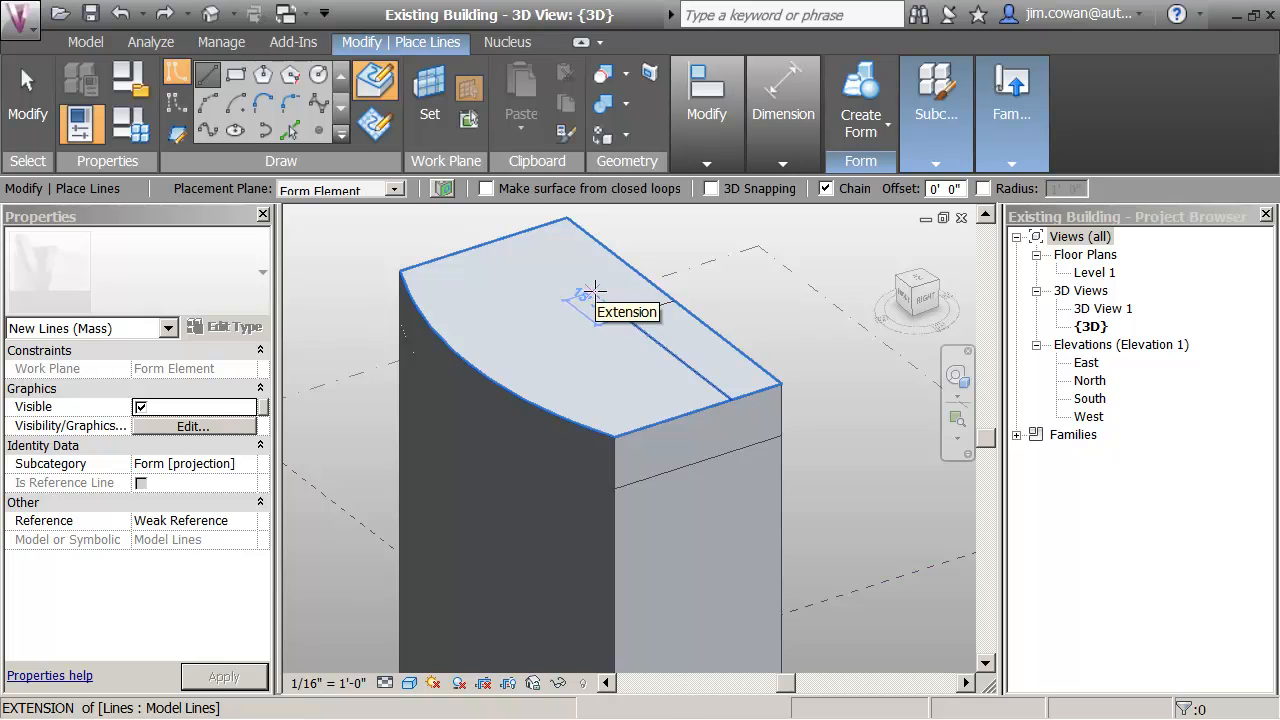
{"action": "left_click", "coordinate": [607, 302]}
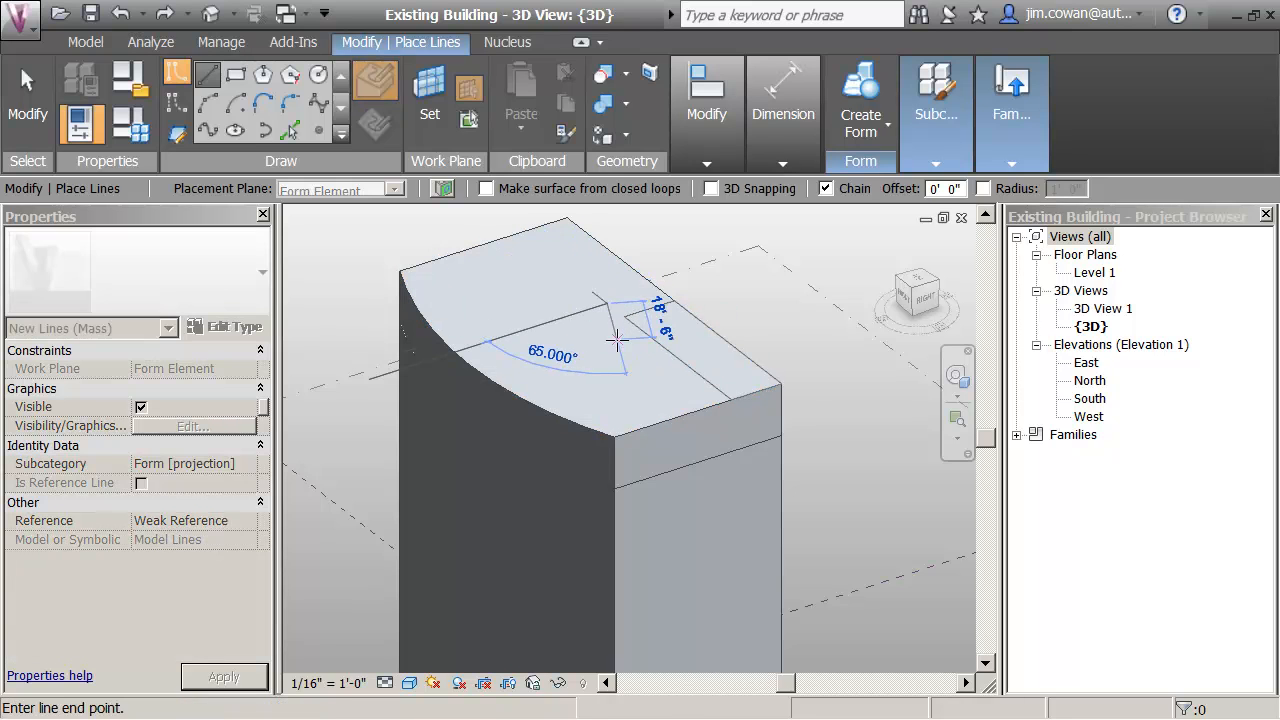
{"action": "key", "text": "Escape"}
{"action": "key", "text": "Escape"}
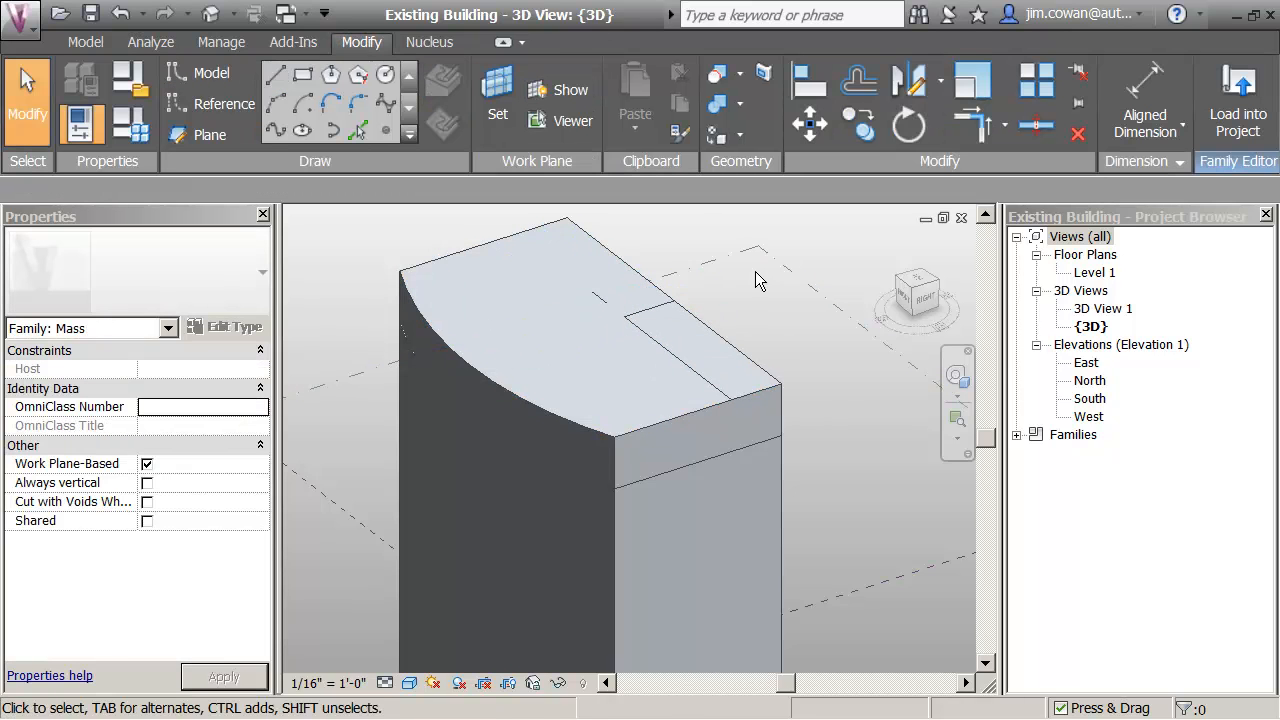
Create a revolved solid form from the whole rooftop rectangle and the short model line as its axis.
{"action": "middle_click_drag", "start_coordinate": [757, 277], "coordinate": [750, 267]}
{"action": "key", "text": "Tab"}
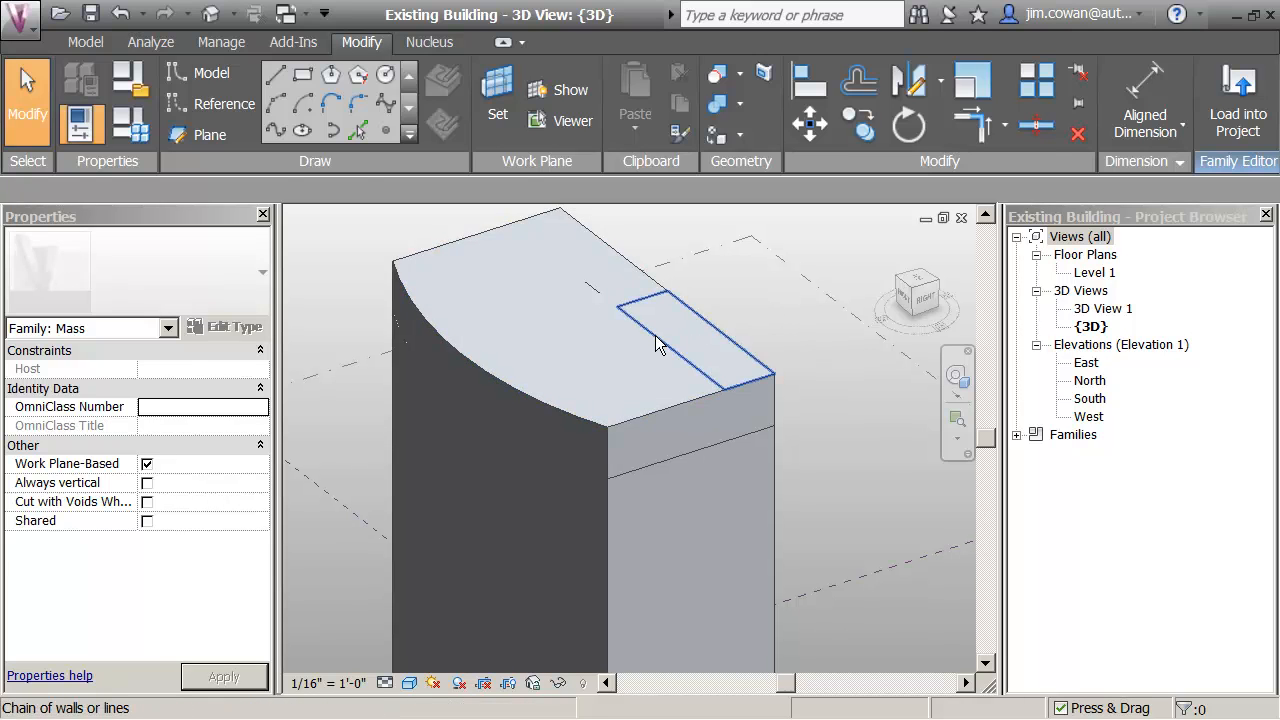
{"action": "left_click", "coordinate": [654, 335]}
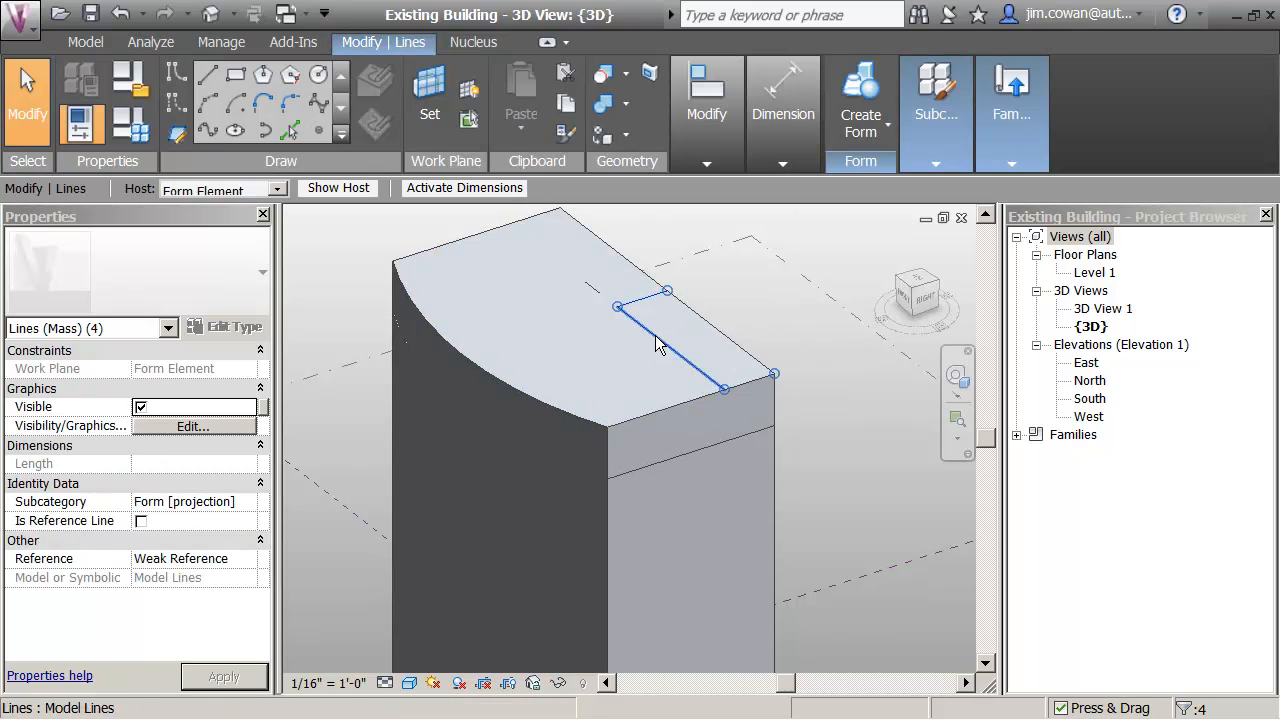
{"action": "left_click", "coordinate": [595, 284], "text": "ctrl"}
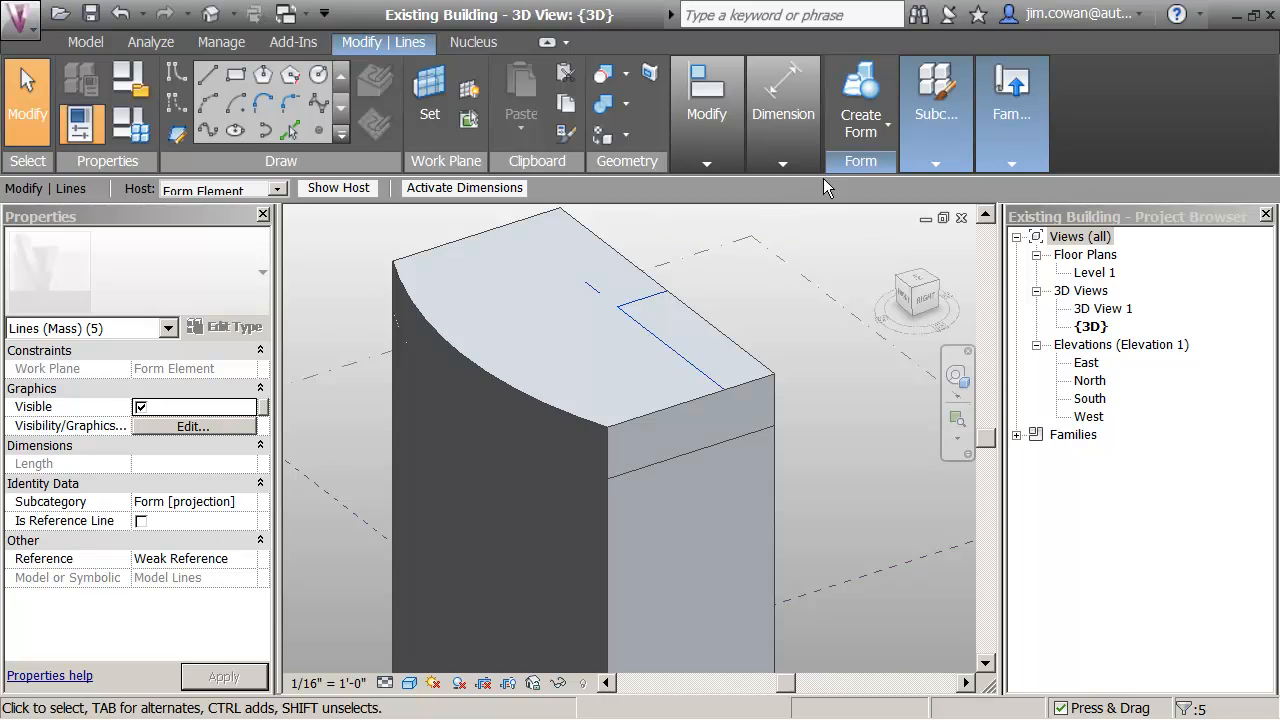
{"action": "left_click", "coordinate": [858, 98]}
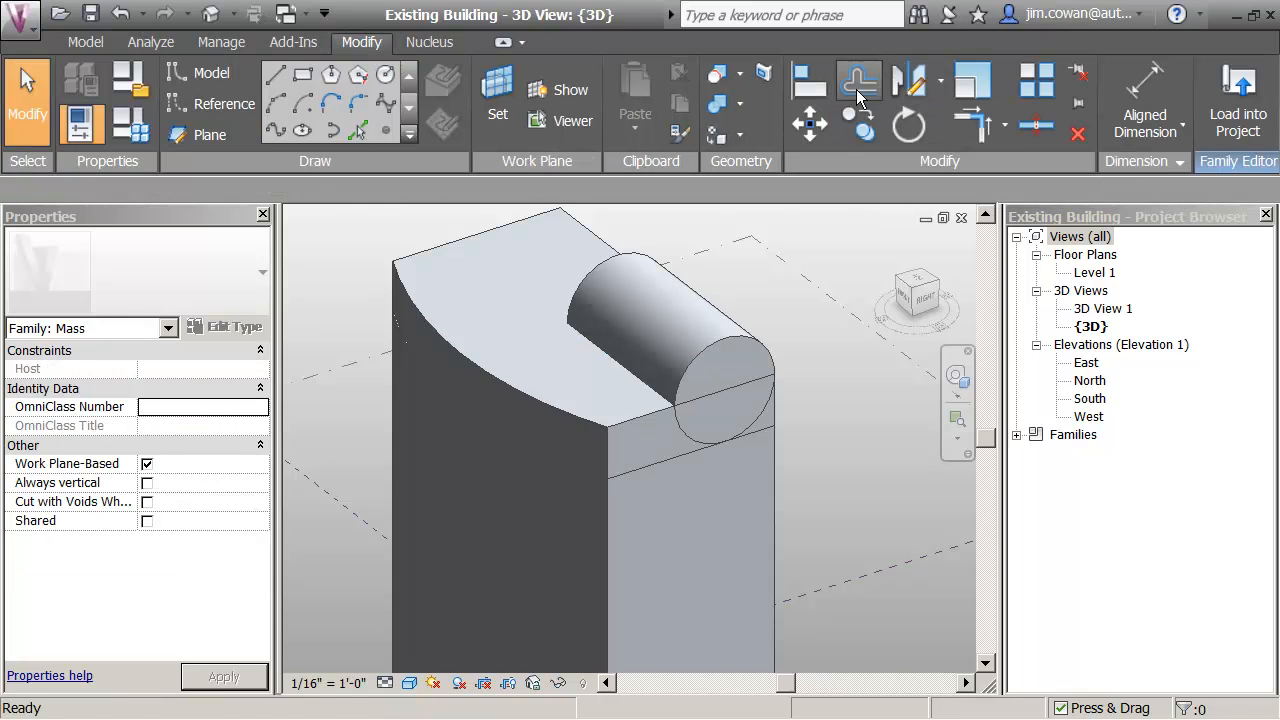
Set the end angle of the revolved rooftop form to 70 degrees.
{"action": "left_click", "coordinate": [687, 324]}
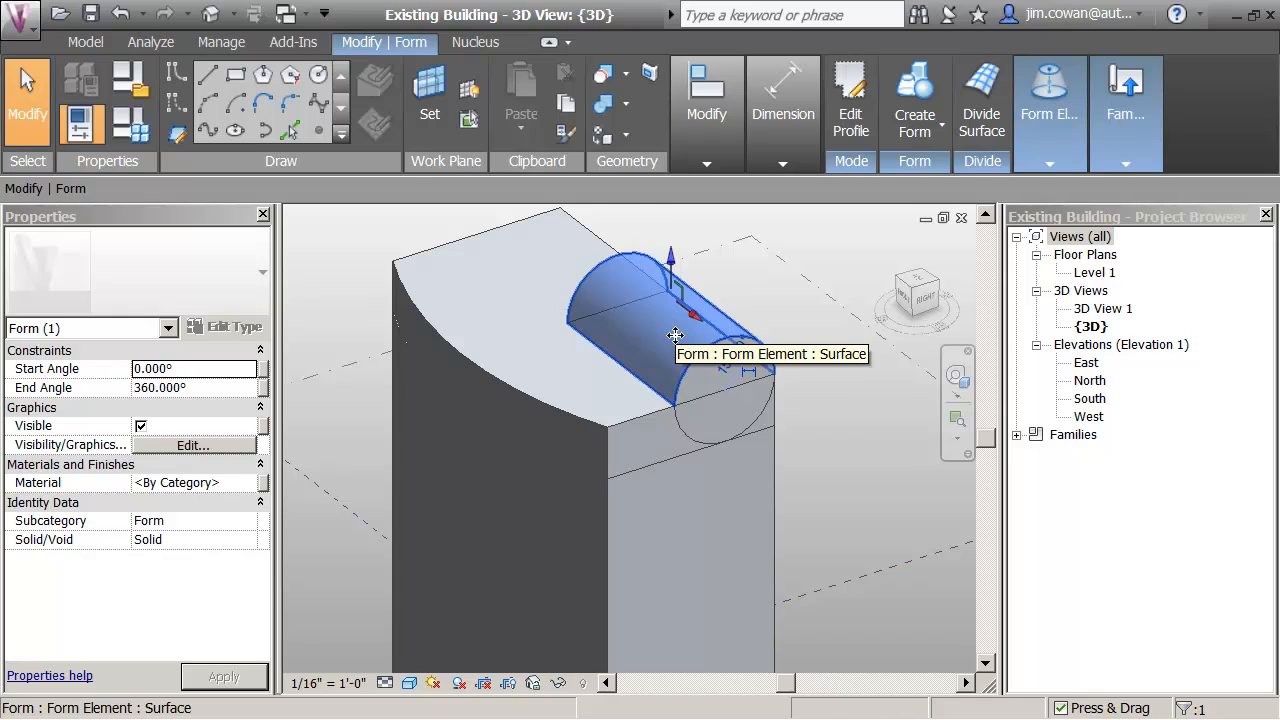
{"action": "left_click", "coordinate": [202, 389]}
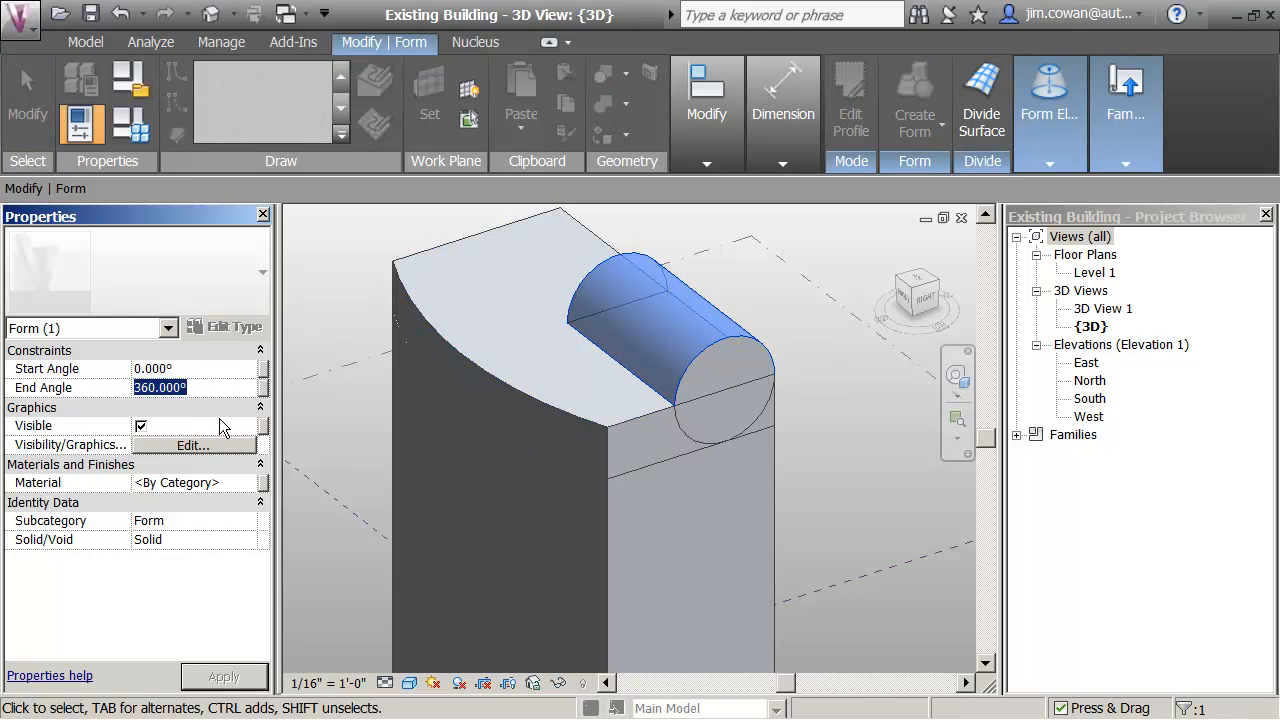
{"action": "type", "text": "70"}
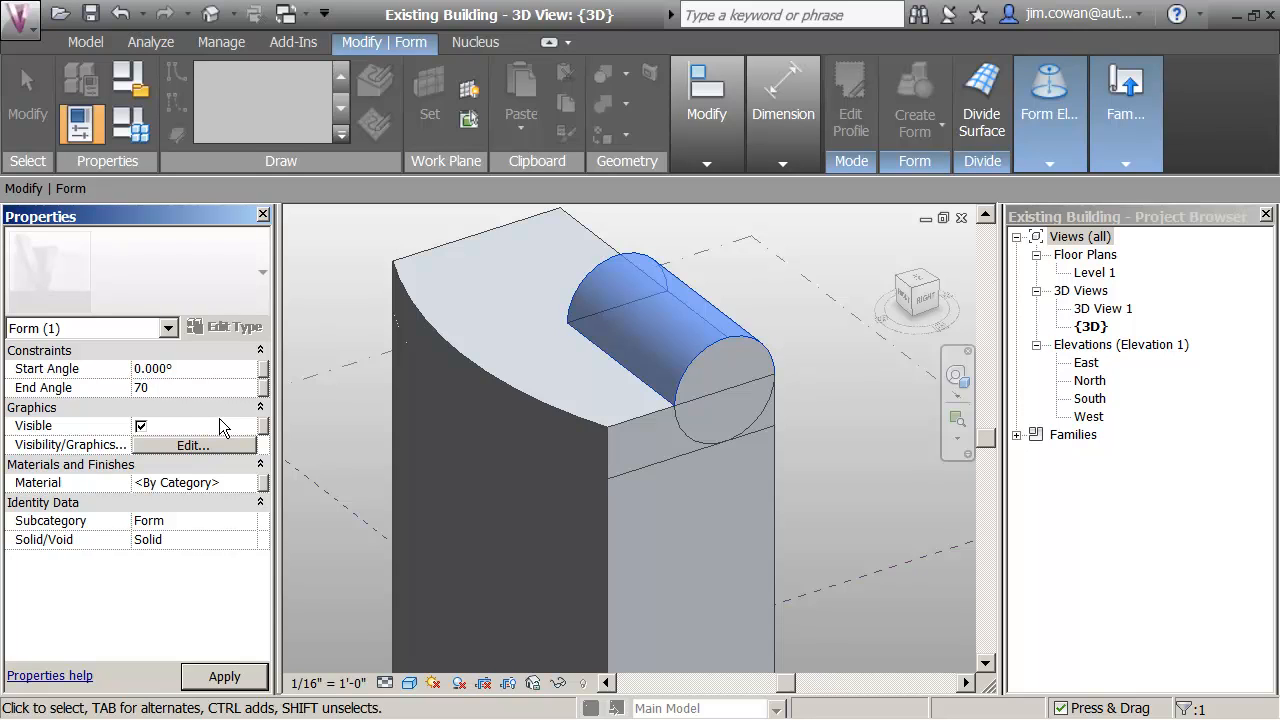
{"action": "key", "text": "Return"}
{"action": "left_click", "coordinate": [339, 385]}
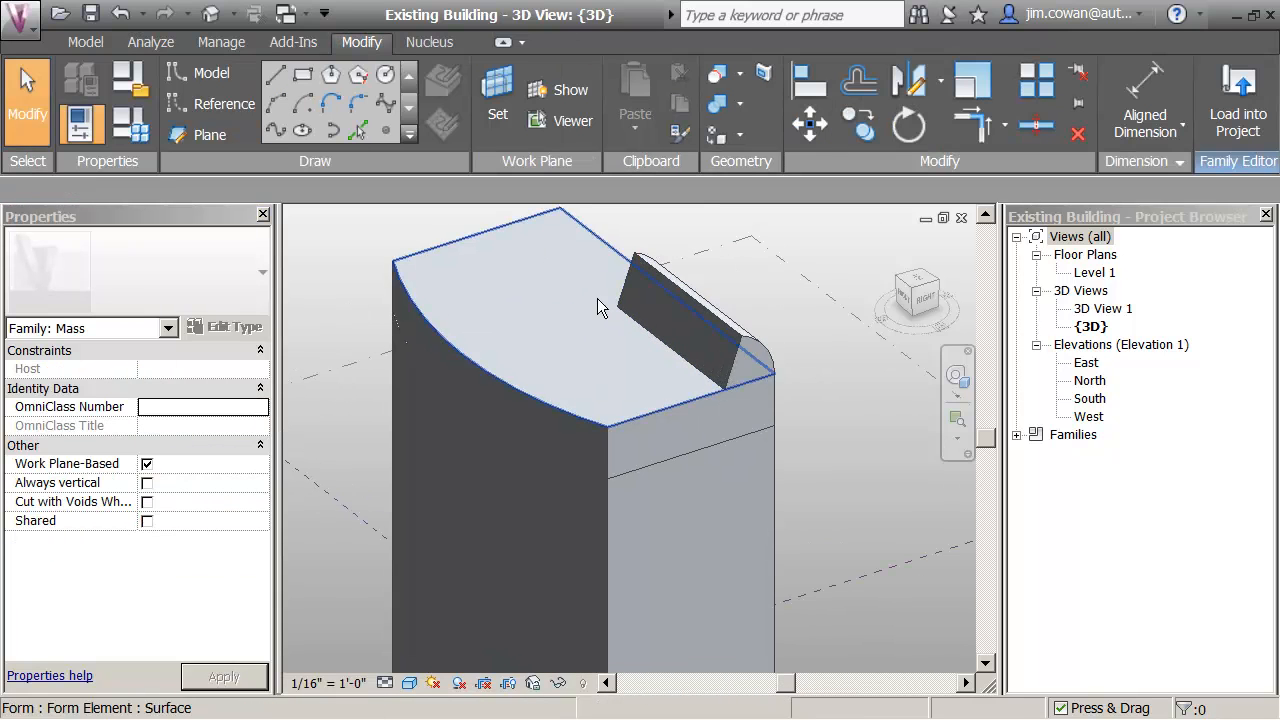
Place a reference point on the top edge of the building's flat end face, between the arc front and the revolved form.
{"action": "scroll", "coordinate": [348, 322], "scroll_direction": "down", "scroll_amount": 1}
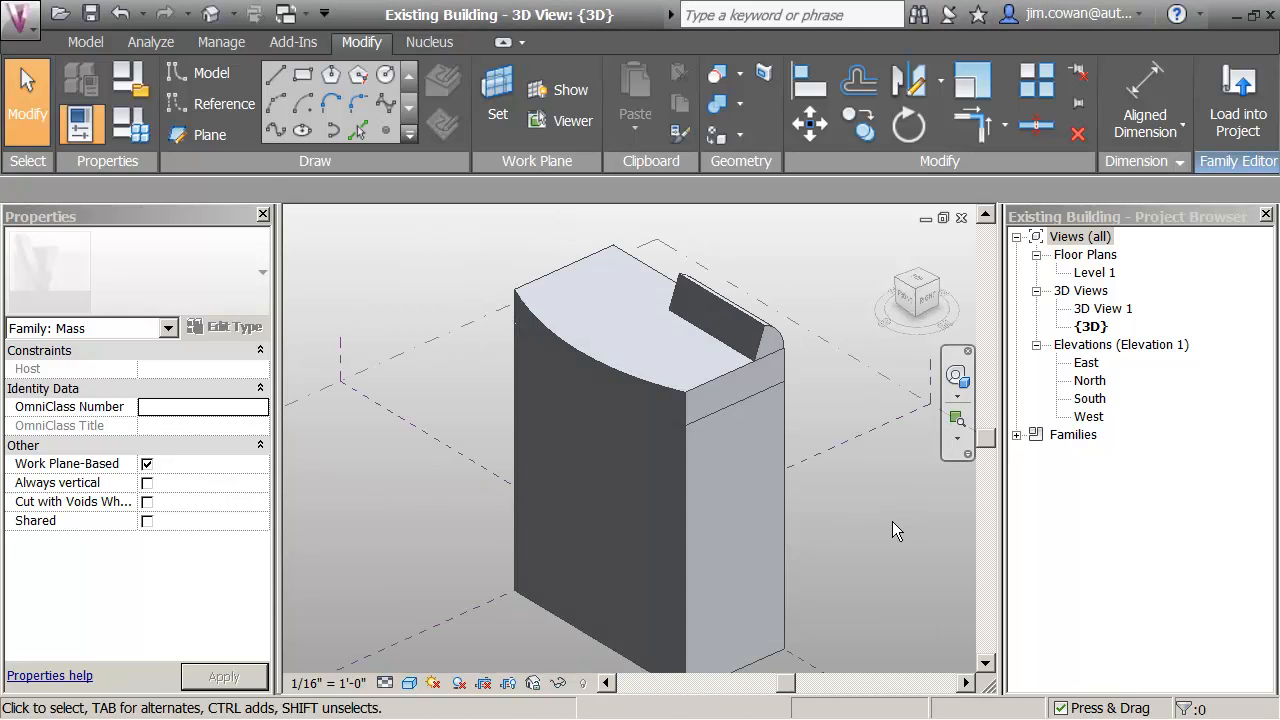
{"action": "middle_click_drag", "start_coordinate": [805, 395], "coordinate": [760, 440], "text": "shift"}
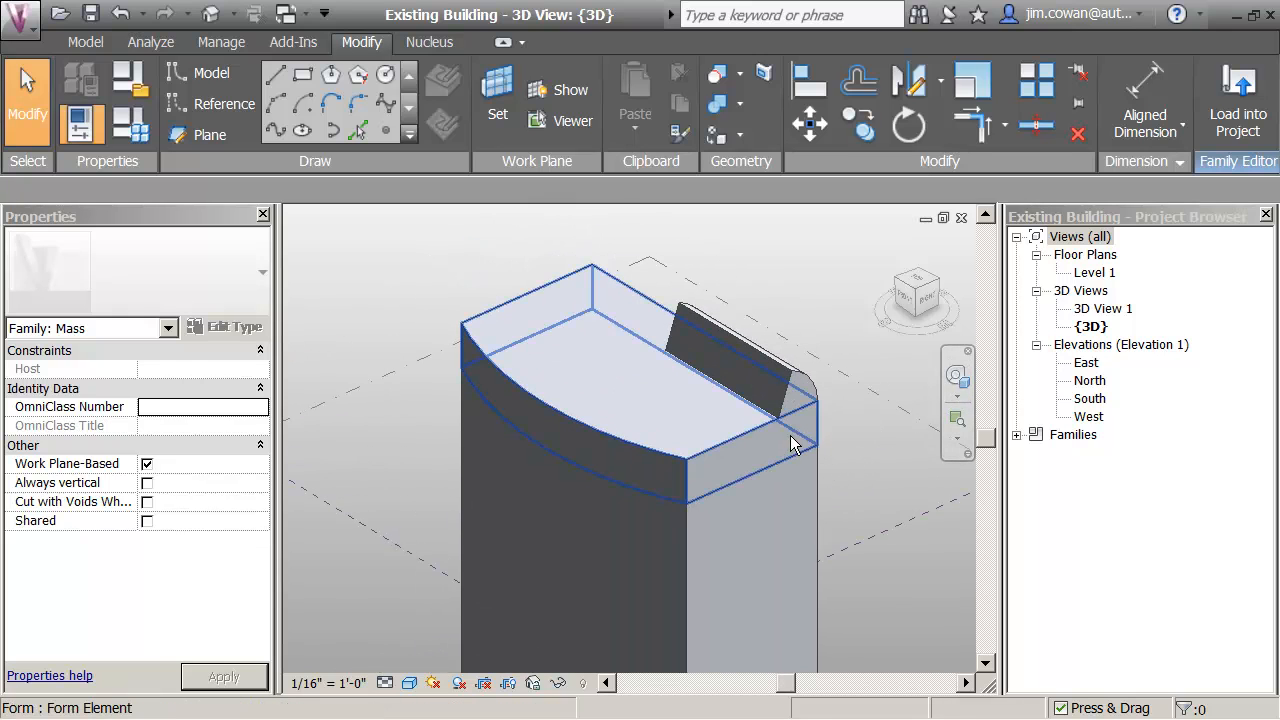
{"action": "key", "text": "Tab"}
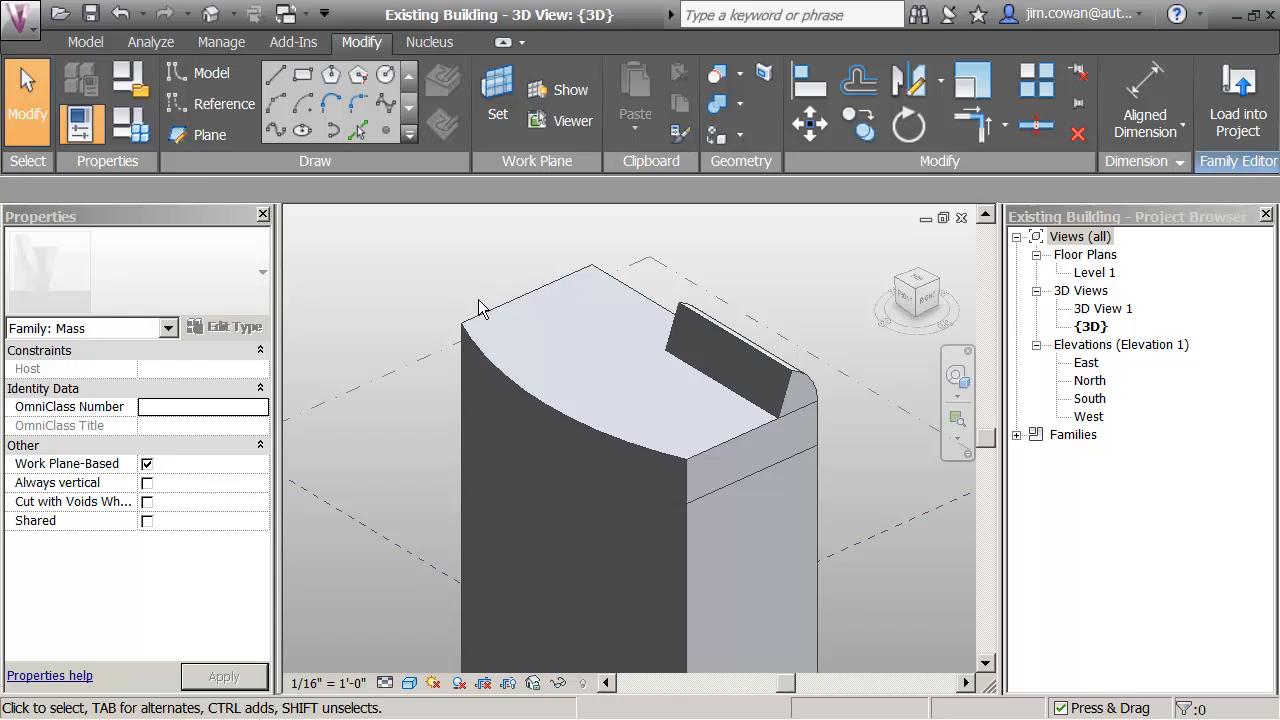
{"action": "key", "text": "Tab"}
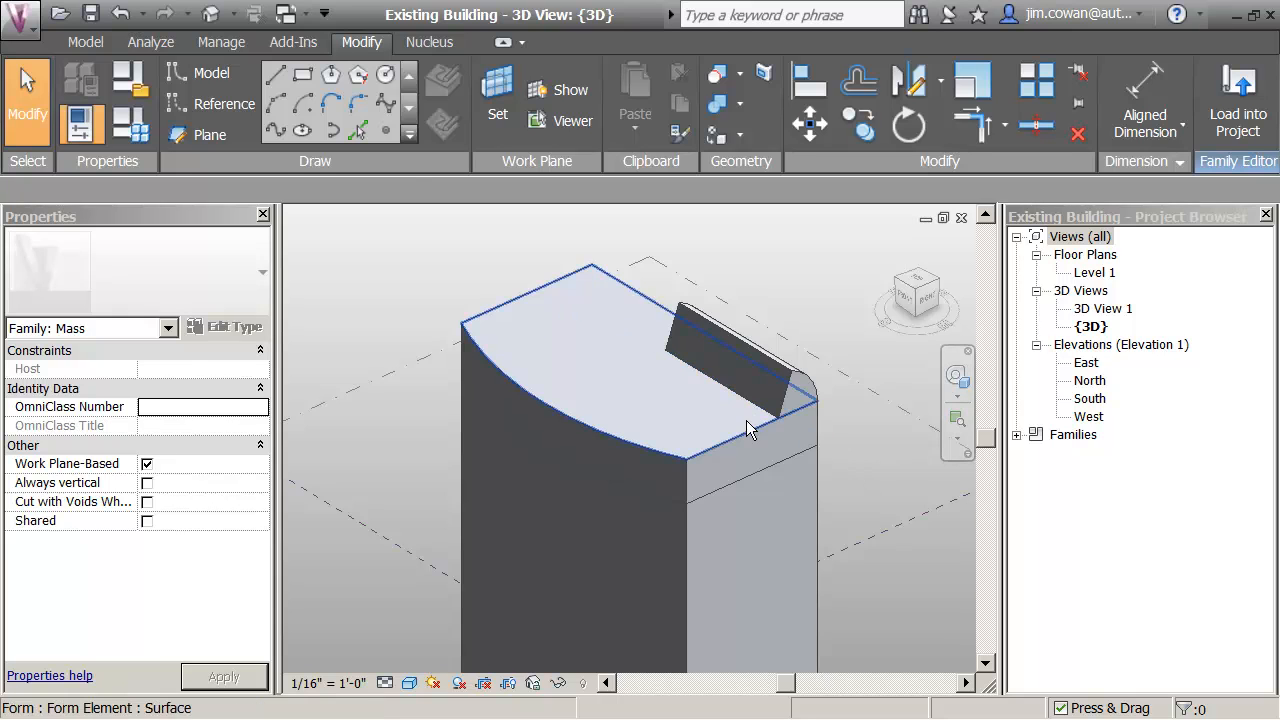
{"action": "left_click", "coordinate": [385, 128]}
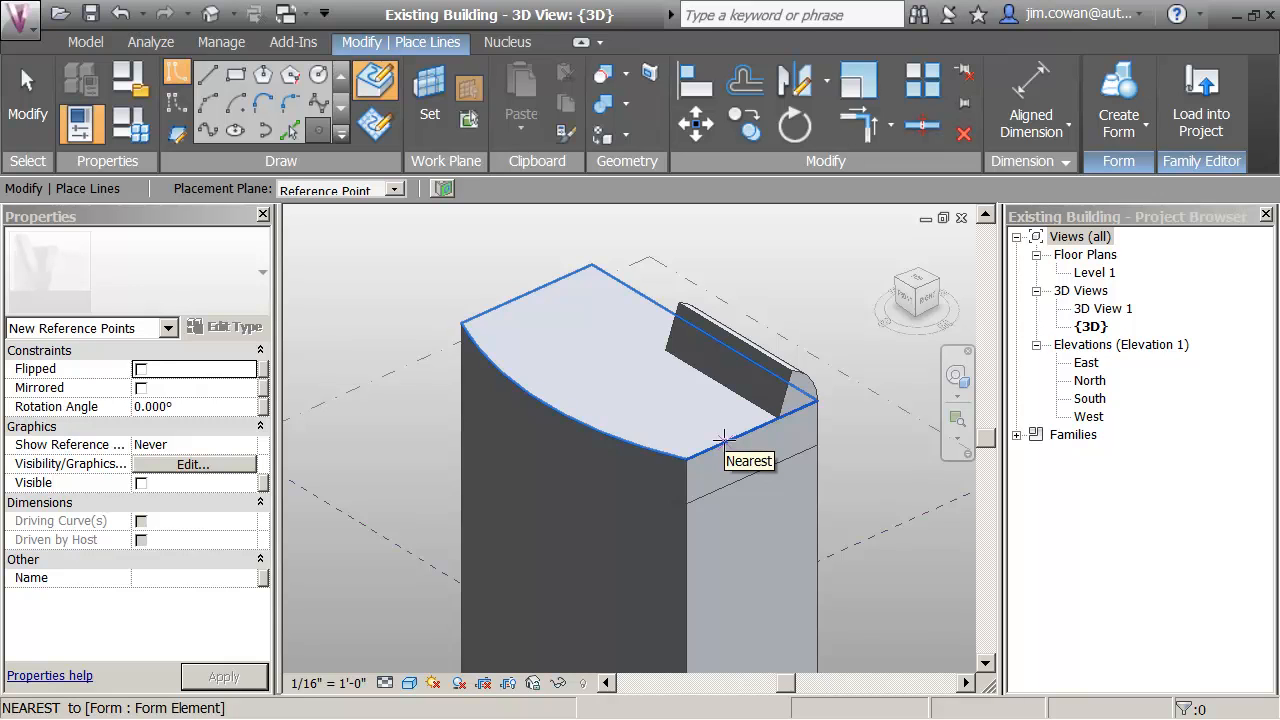
{"action": "left_click", "coordinate": [722, 440]}
{"action": "key", "text": "Escape"}
{"action": "key", "text": "Escape"}
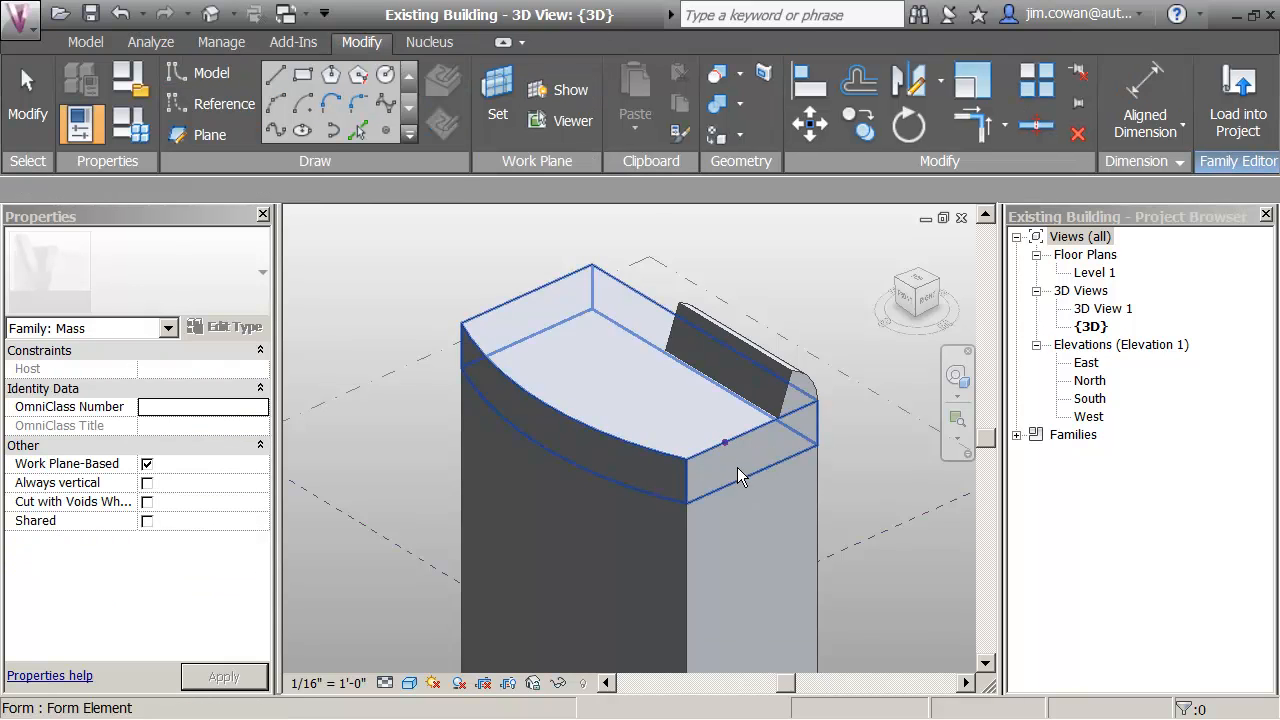
Examine the new reference point and its work plane close up from the front of the building.
{"action": "left_click", "coordinate": [724, 441]}
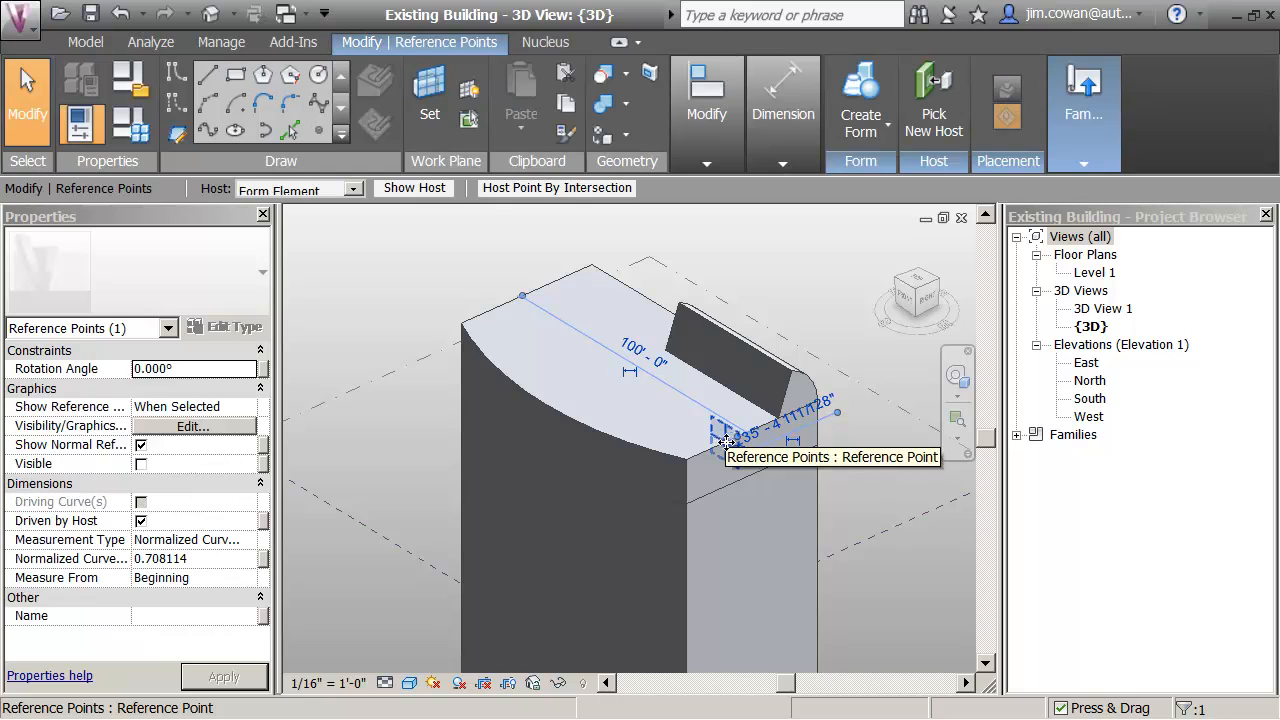
{"action": "middle_click_drag", "start_coordinate": [730, 493], "coordinate": [710, 537], "text": "shift"}
{"action": "scroll", "coordinate": [756, 389], "scroll_direction": "up", "scroll_amount": 1}
{"action": "scroll", "coordinate": [756, 389], "scroll_direction": "up", "scroll_amount": 1}
{"action": "scroll", "coordinate": [734, 448], "scroll_direction": "up", "scroll_amount": 1}
{"action": "scroll", "coordinate": [735, 449], "scroll_direction": "up", "scroll_amount": 1}
{"action": "scroll", "coordinate": [738, 495], "scroll_direction": "up", "scroll_amount": 1}
{"action": "scroll", "coordinate": [720, 490], "scroll_direction": "up", "scroll_amount": 1}
{"action": "middle_click_drag", "start_coordinate": [667, 456], "coordinate": [668, 468]}
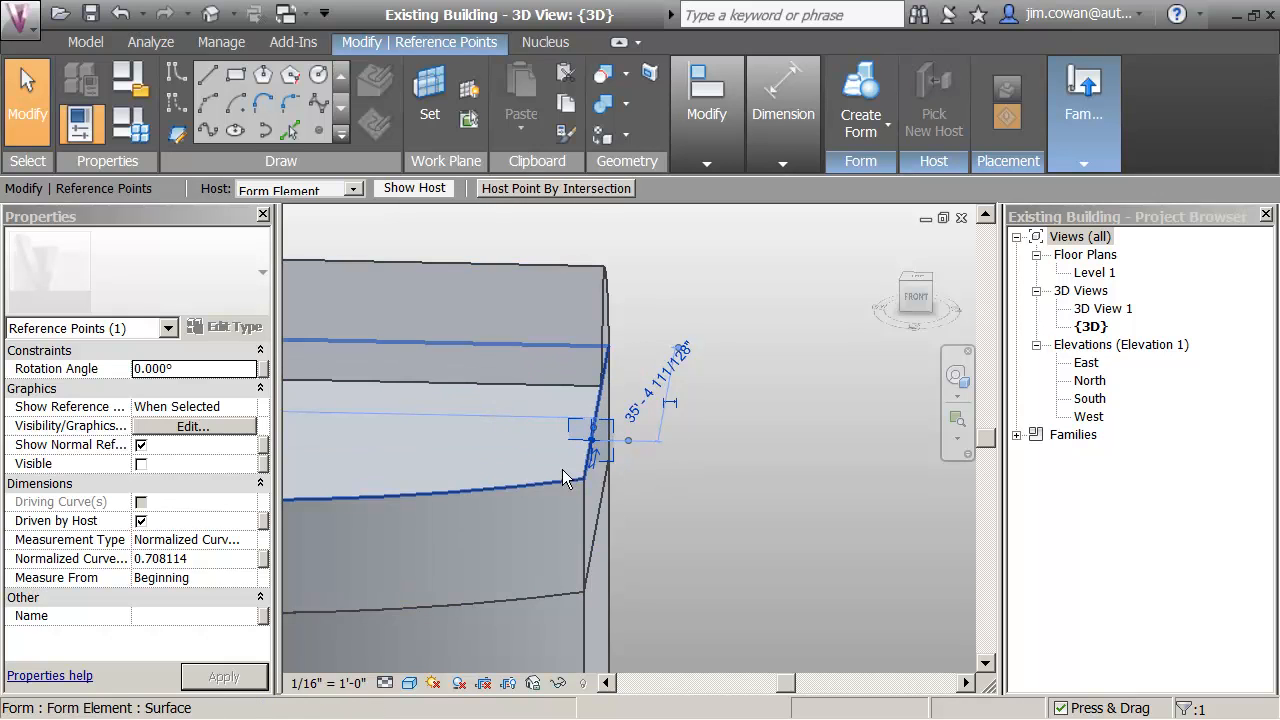
{"action": "middle_click_drag", "start_coordinate": [710, 500], "coordinate": [665, 505]}
{"action": "left_click", "coordinate": [644, 500]}
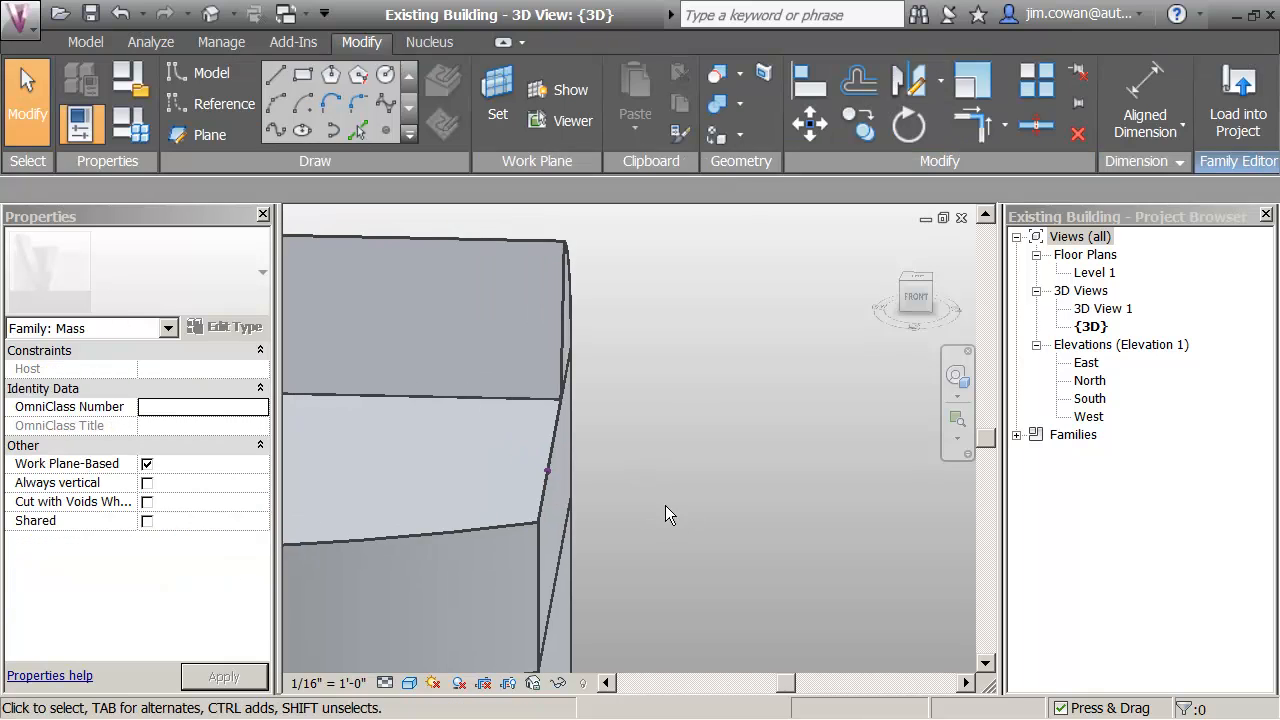
{"action": "left_click", "coordinate": [548, 472]}
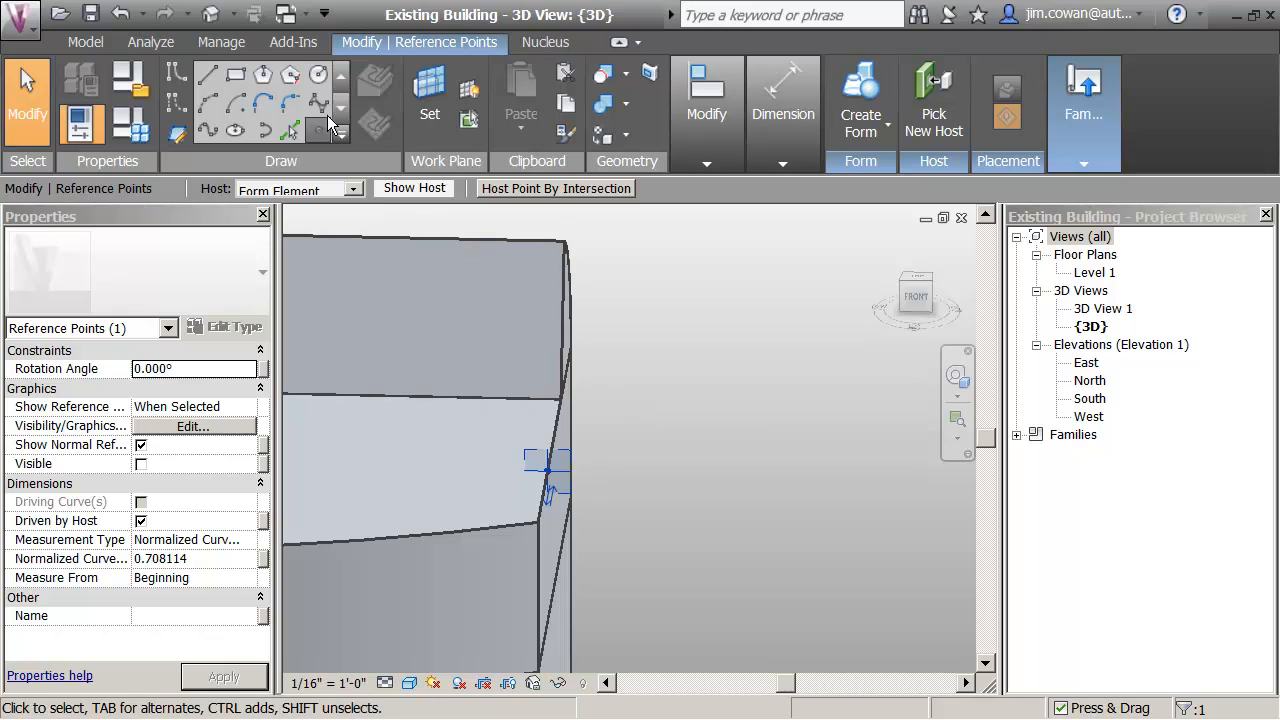
{"action": "left_click", "coordinate": [236, 75]}
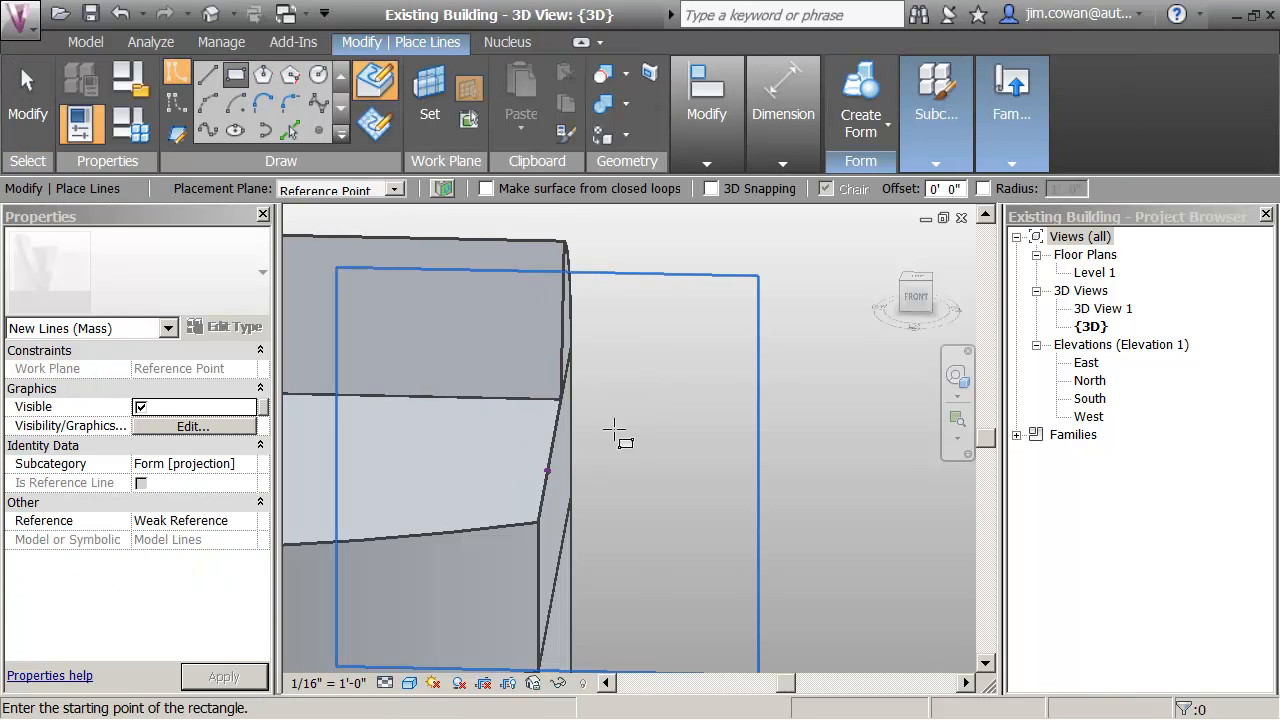
{"action": "left_click", "coordinate": [547, 470]}
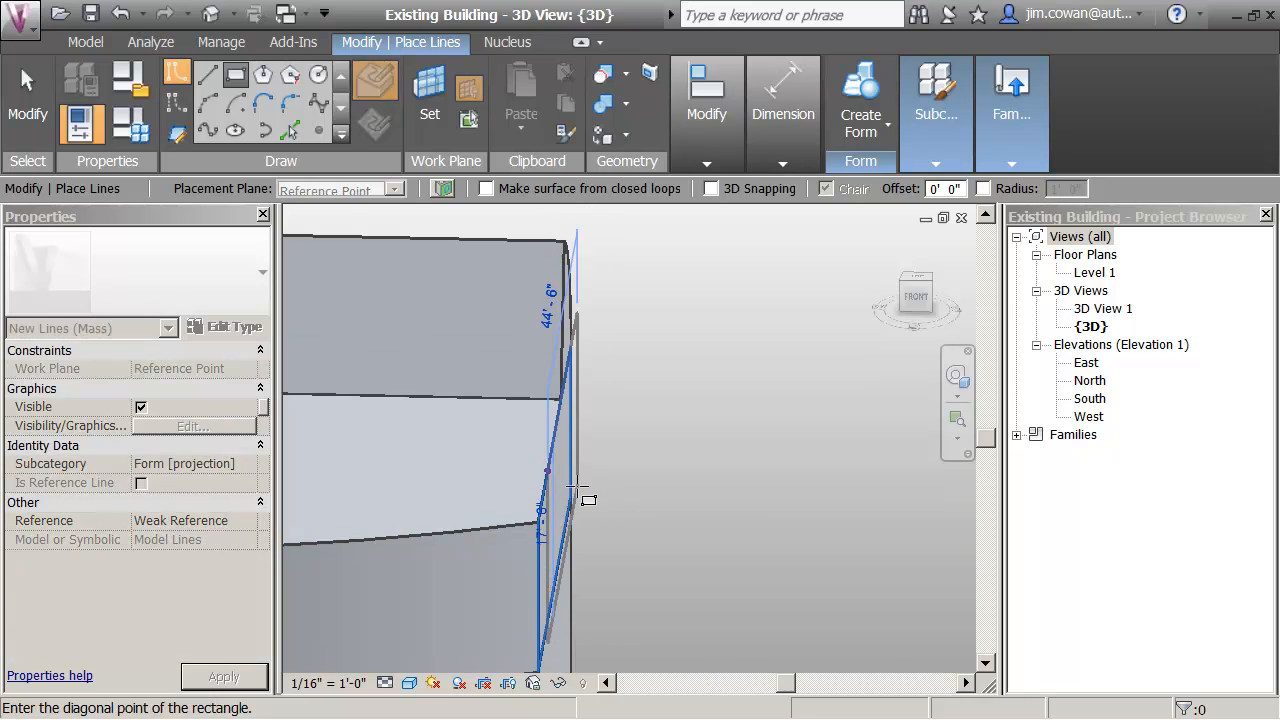
{"action": "key", "text": "Escape"}
{"action": "key", "text": "Escape"}
{"action": "key", "text": "Escape"}
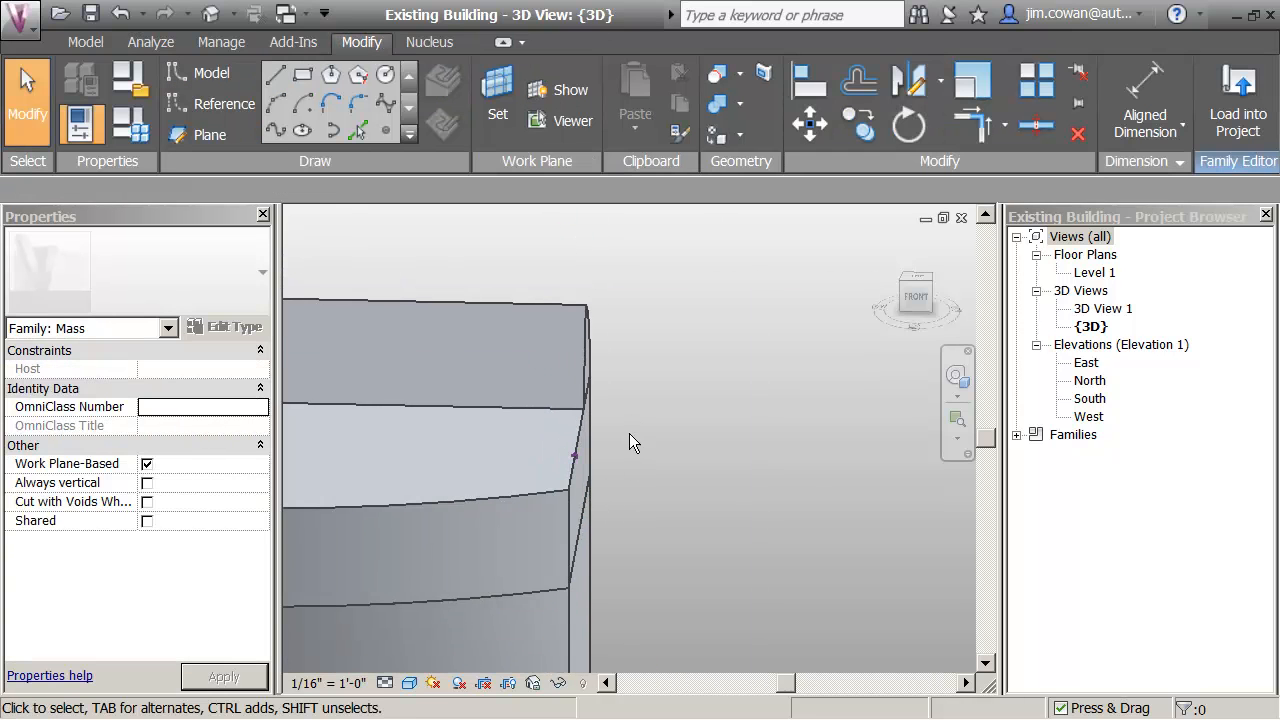
Sketch a 6' by 6' rectangle on the reference point's work plane, just outside the building's end face.
{"action": "left_click", "coordinate": [575, 458]}
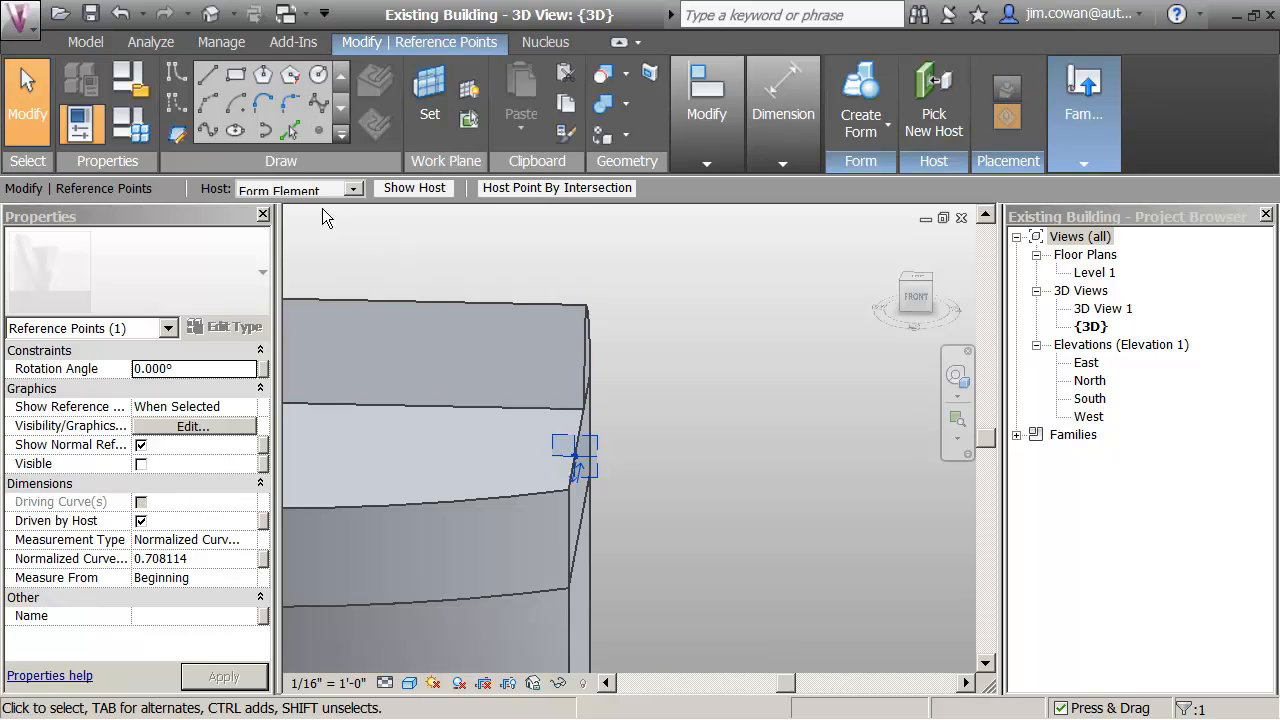
{"action": "left_click", "coordinate": [246, 87]}
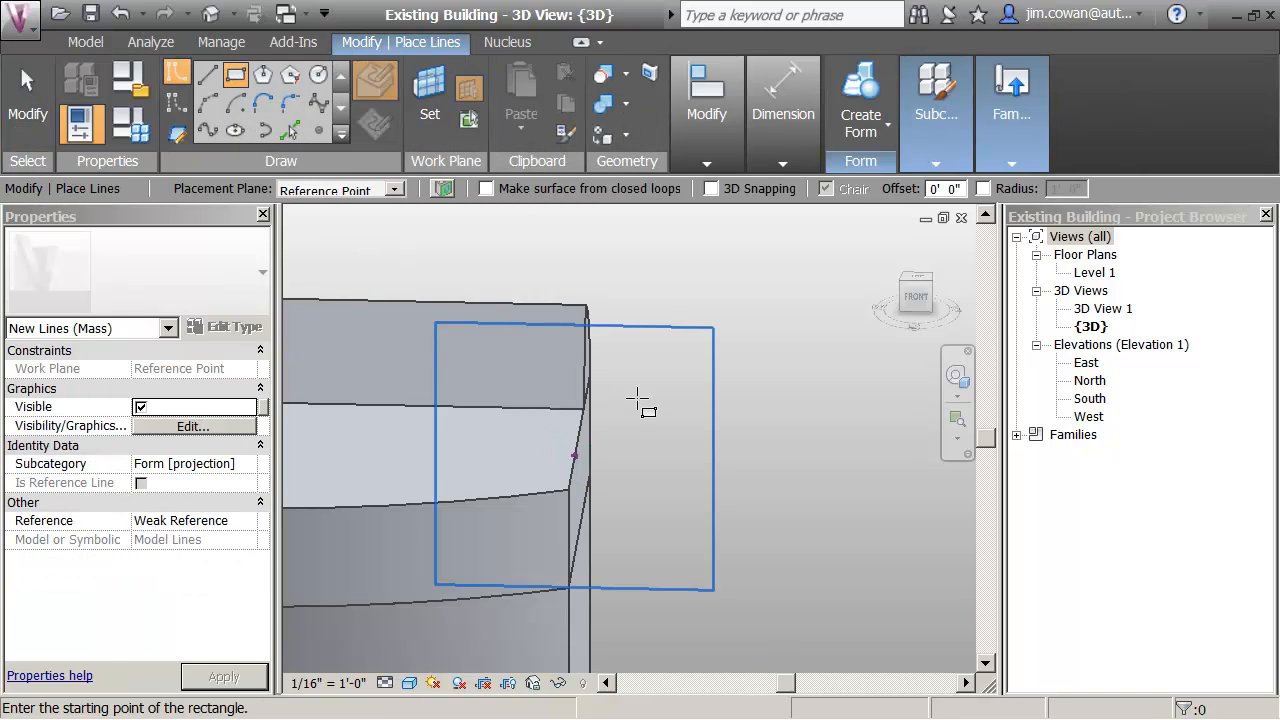
{"action": "left_click", "coordinate": [649, 472]}
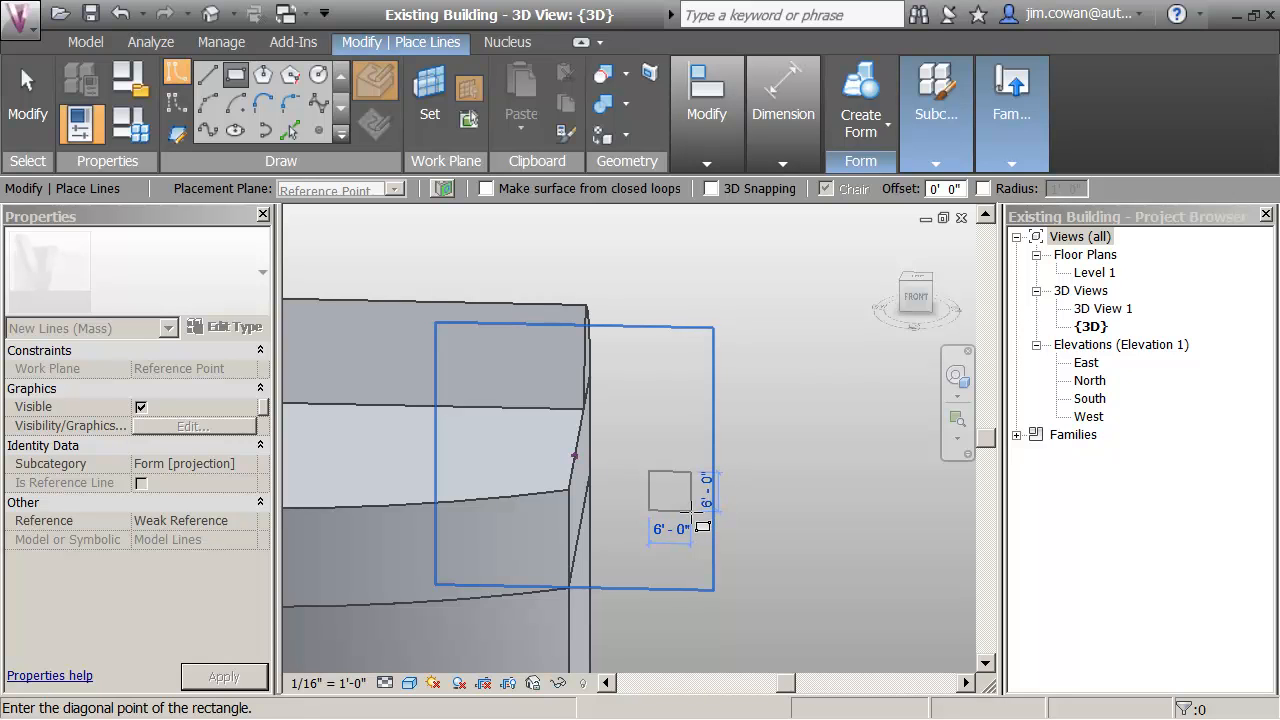
{"action": "left_click", "coordinate": [691, 511]}
{"action": "key", "text": "Escape"}
{"action": "key", "text": "Escape"}
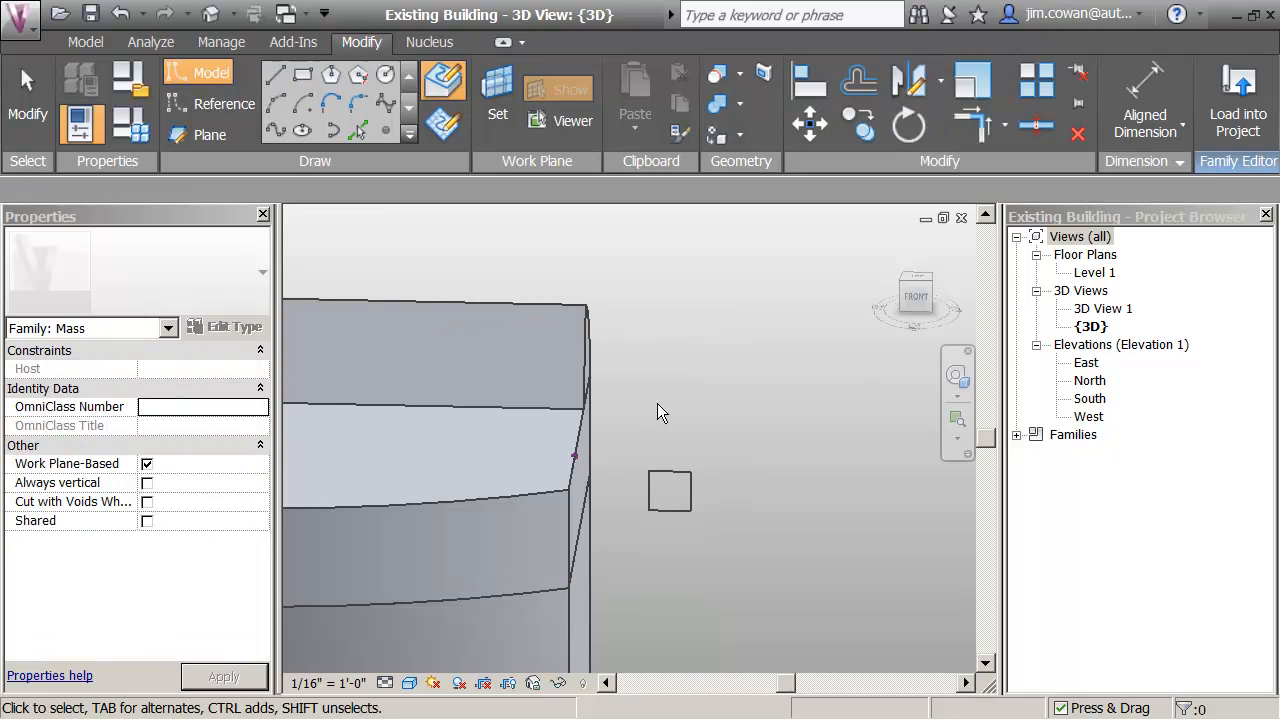
Move the 6' square profile so that its upper corner nearest the building sits on the reference point.
{"action": "key", "text": "Tab"}
{"action": "left_click", "coordinate": [671, 471]}
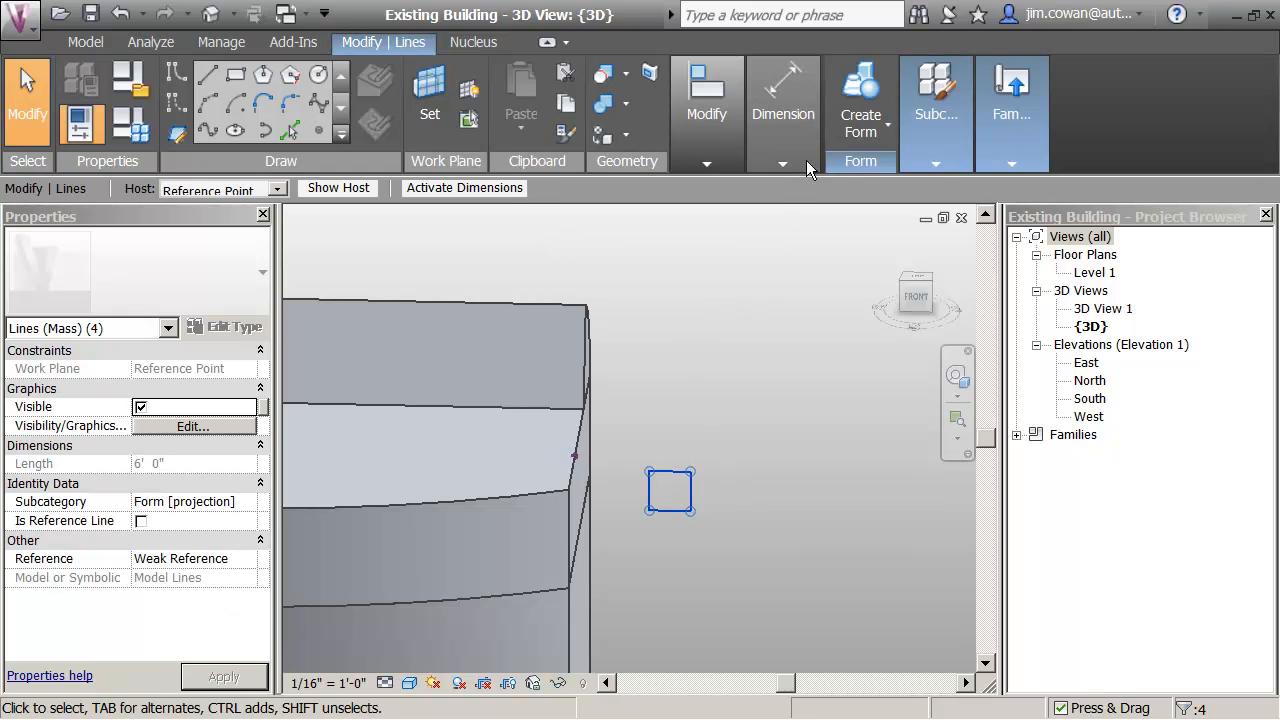
{"action": "mouse_move", "coordinate": [703, 167]}
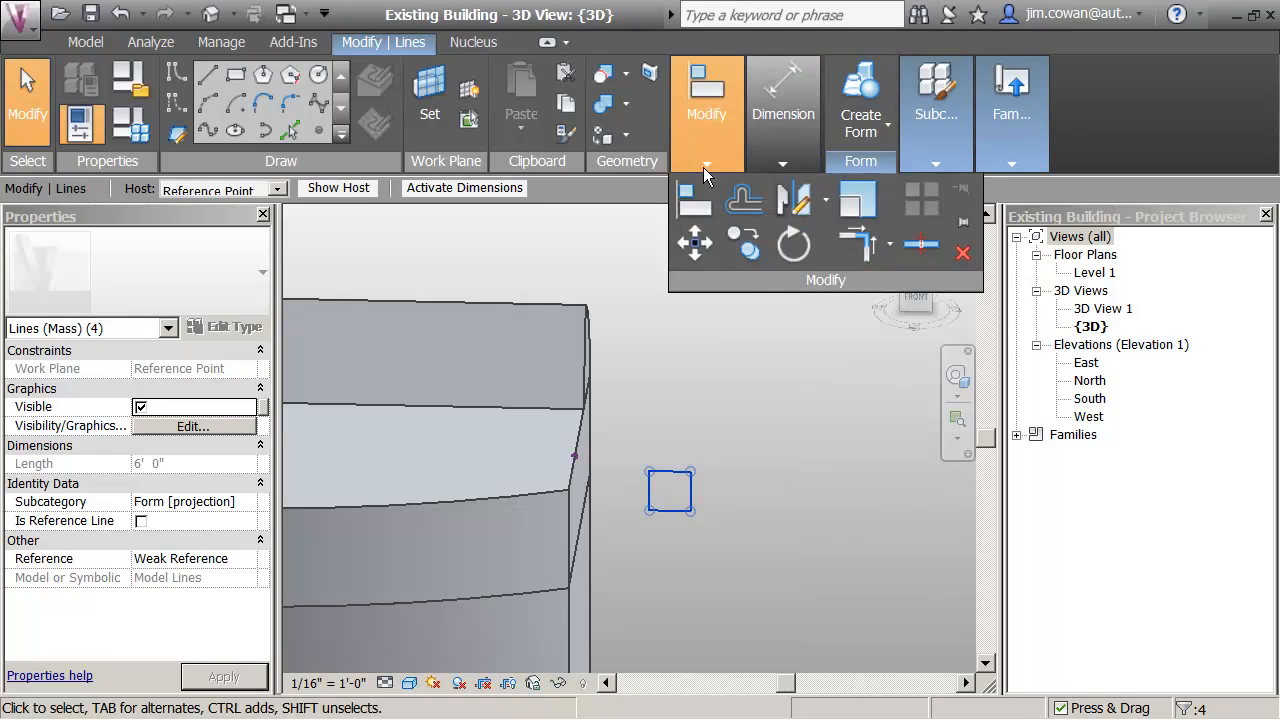
{"action": "left_click", "coordinate": [695, 243]}
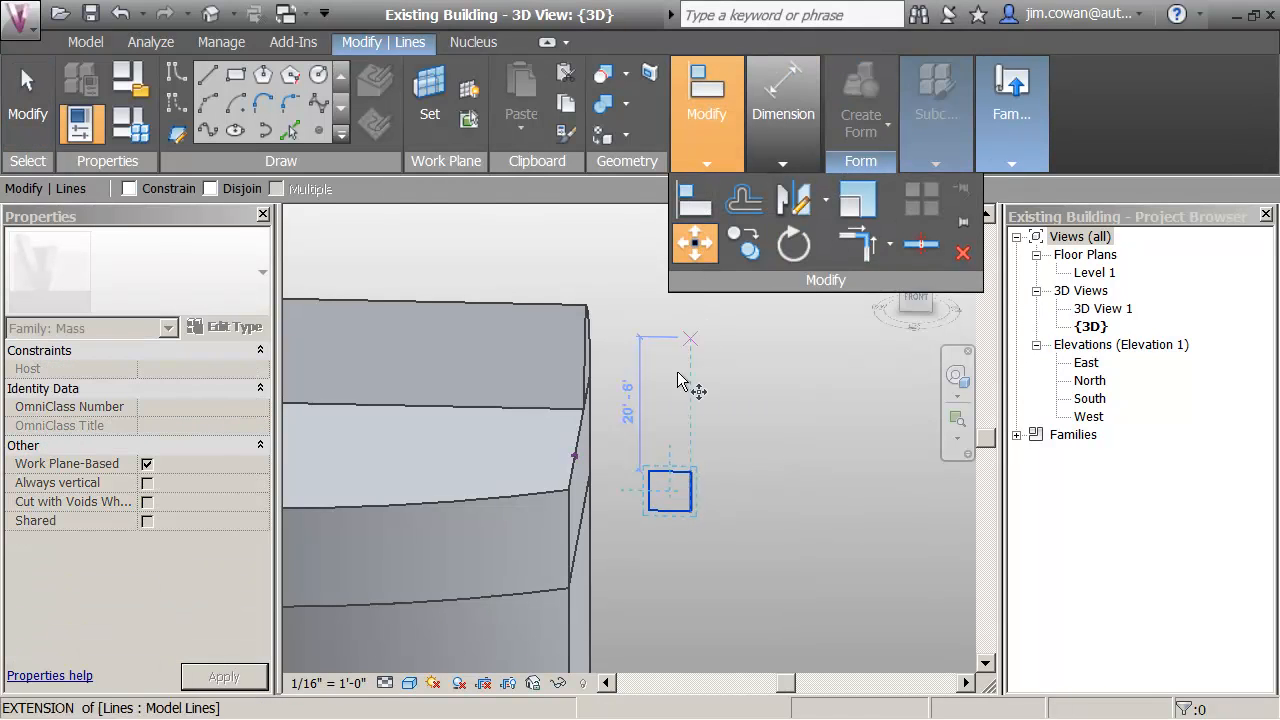
{"action": "left_click", "coordinate": [652, 469]}
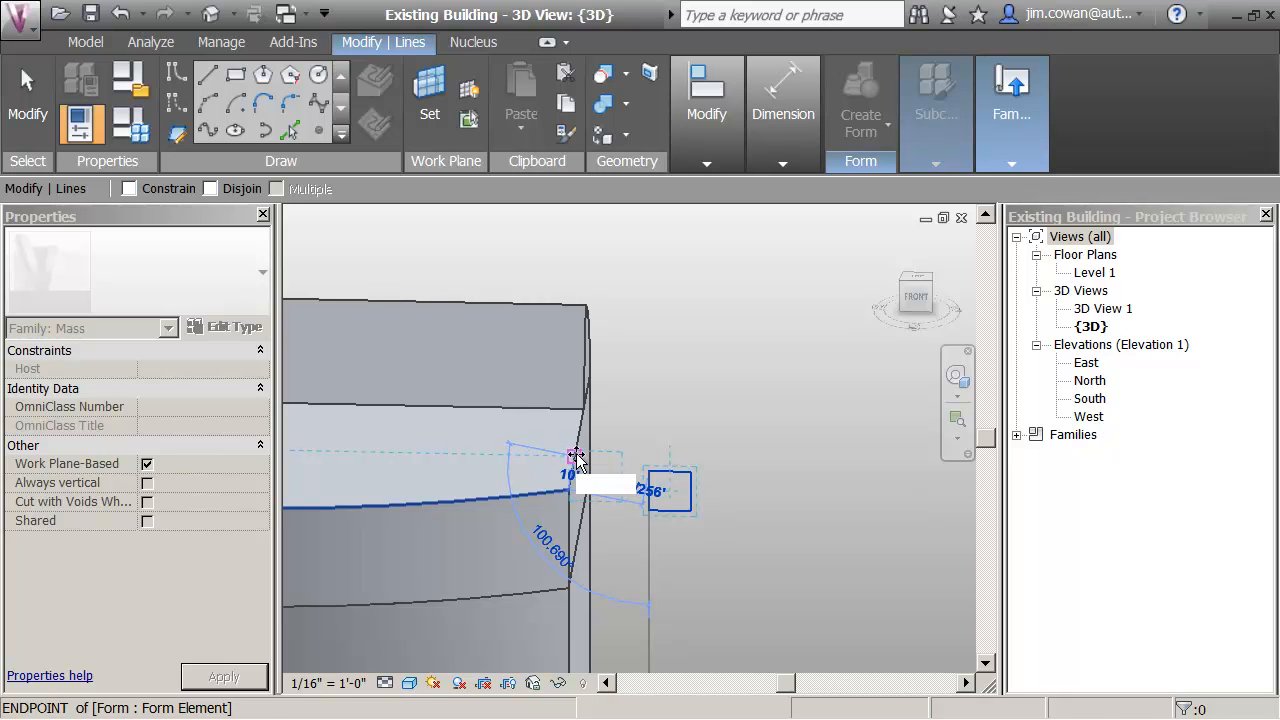
{"action": "left_click", "coordinate": [577, 461]}
{"action": "middle_click_drag", "start_coordinate": [670, 426], "coordinate": [666, 322]}
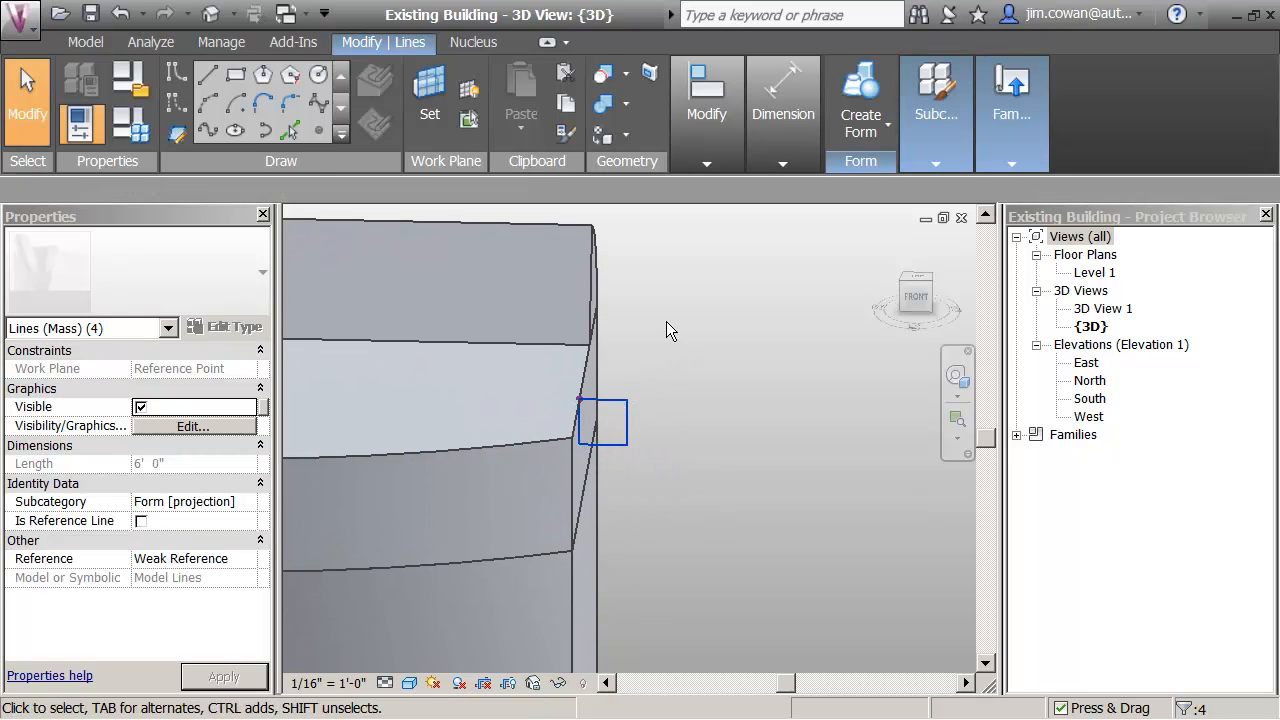
{"action": "left_click", "coordinate": [675, 317]}
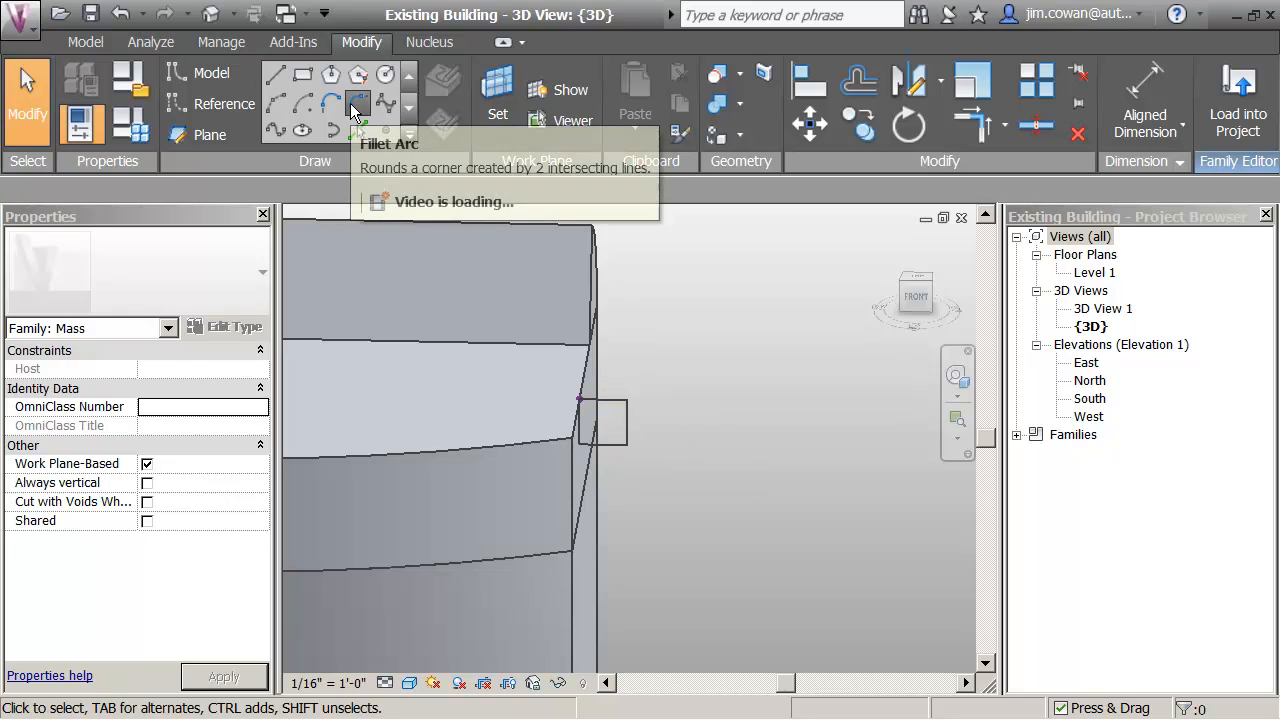
Round the lower outer corner of the square profile with a fillet arc of about 4' 6" radius.
{"action": "left_click", "coordinate": [357, 131]}
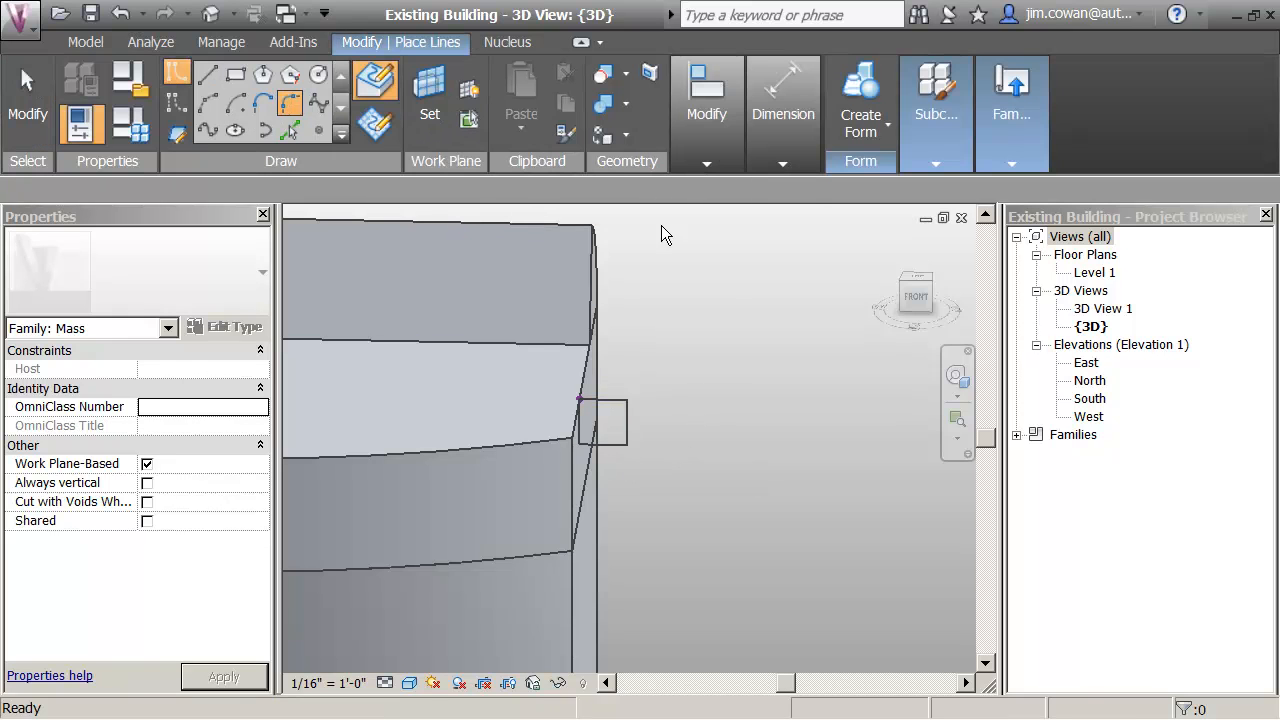
{"action": "left_click", "coordinate": [626, 428]}
{"action": "left_click", "coordinate": [619, 443]}
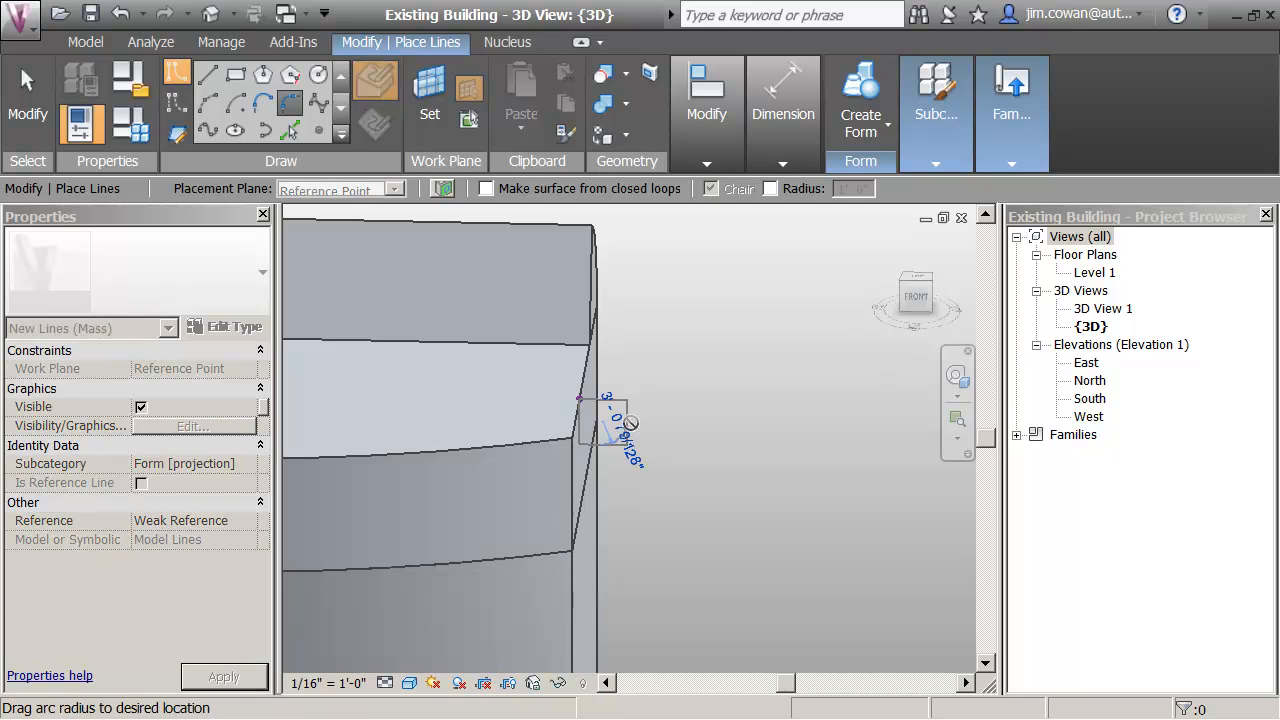
{"action": "left_click", "coordinate": [627, 441]}
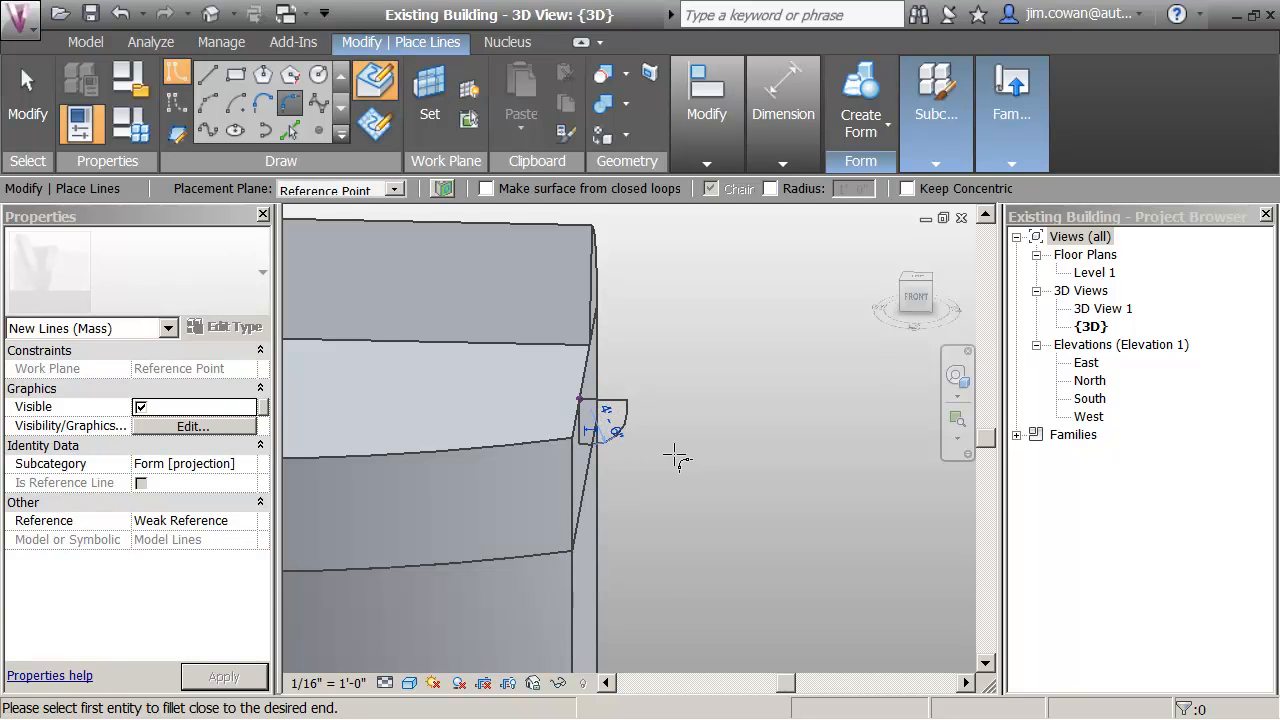
{"action": "key", "text": "Escape"}
{"action": "key", "text": "Escape"}
{"action": "key", "text": "Escape"}
{"action": "key", "text": "Escape"}
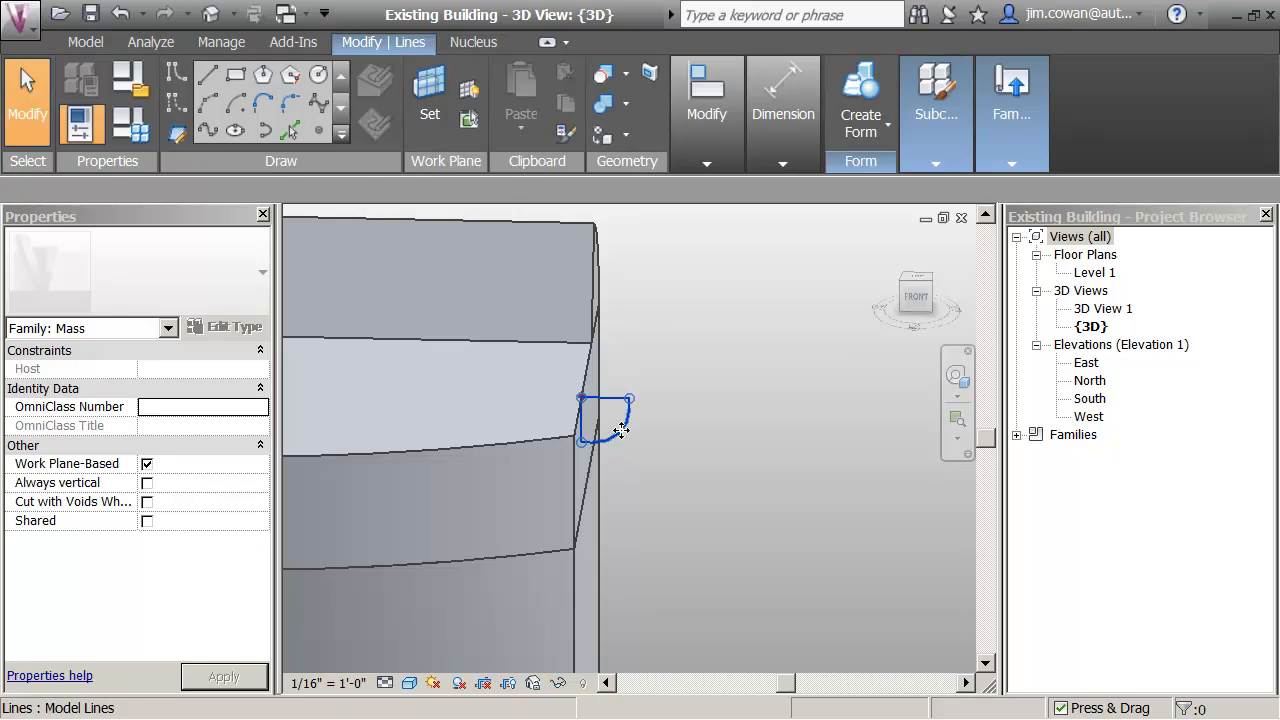
Set the radius of the profile's fillet arc to 5'.
{"action": "left_click", "coordinate": [614, 432]}
{"action": "left_click", "coordinate": [598, 418]}
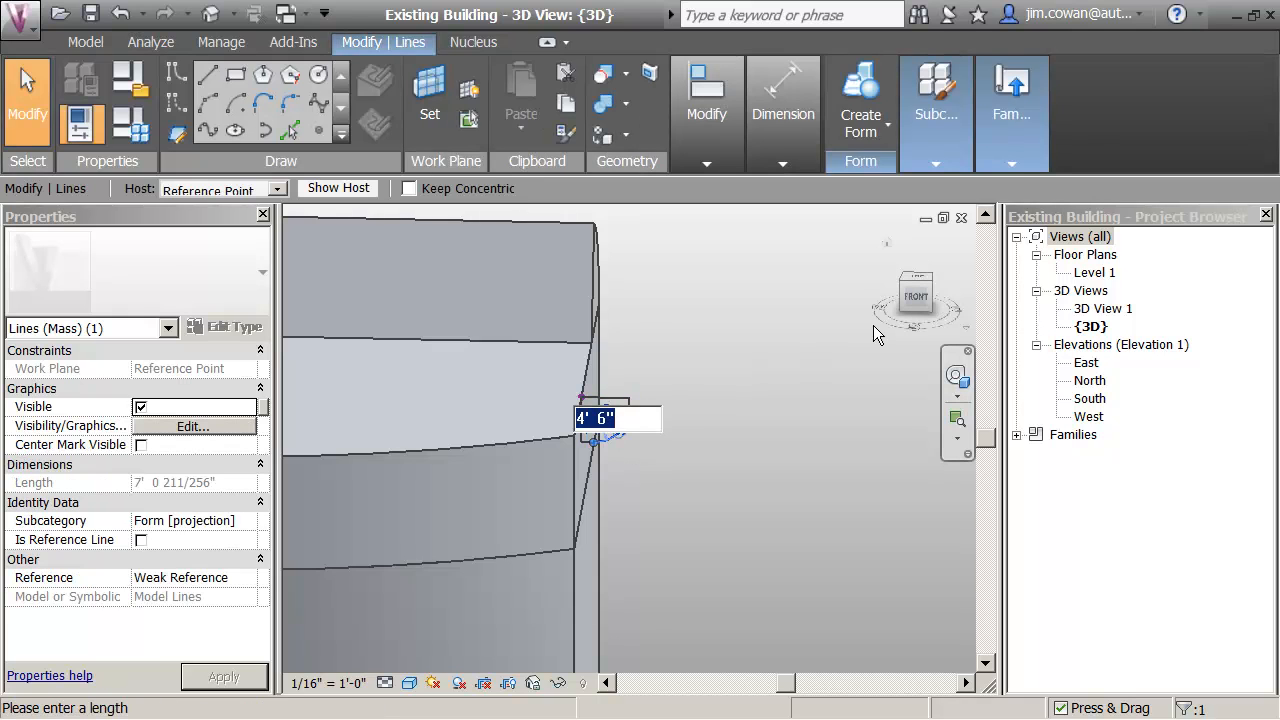
{"action": "type", "text": "5"}
{"action": "key", "text": "Return"}
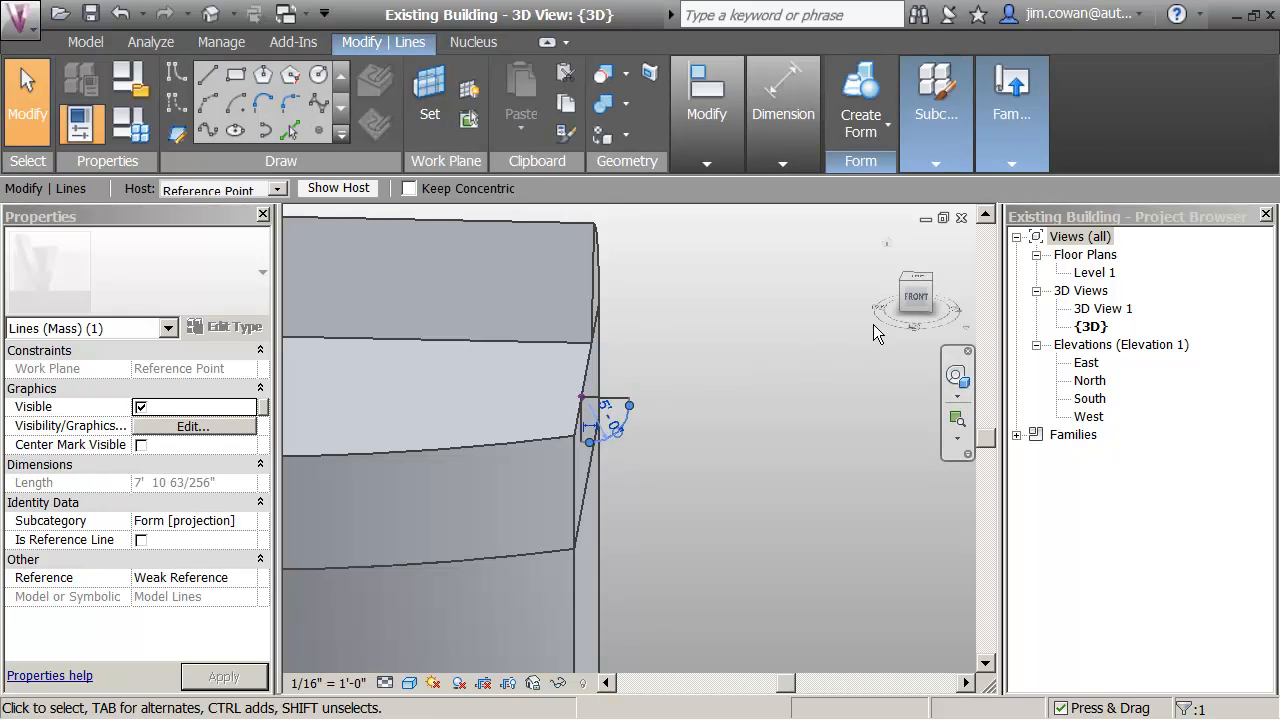
{"action": "key", "text": "Escape"}
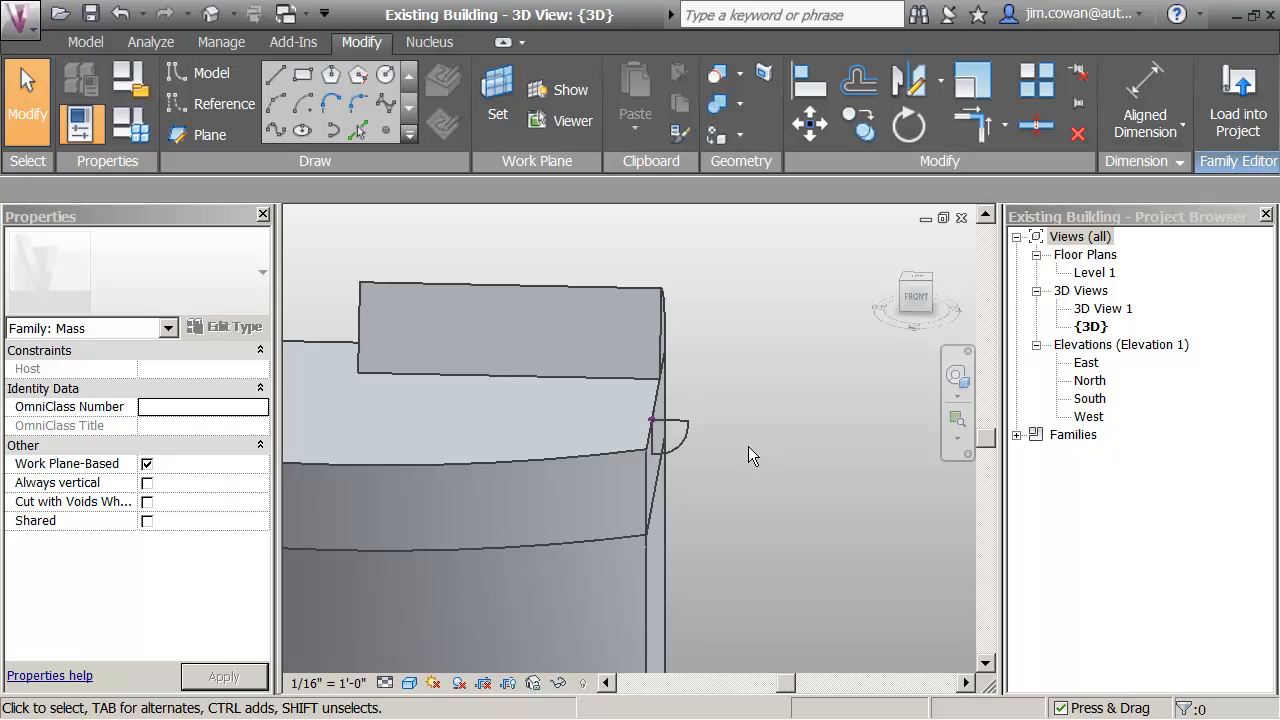
Create a solid form from the rounded profile and the building's top face so it runs around the roof edge.
{"action": "left_click", "coordinate": [655, 405]}
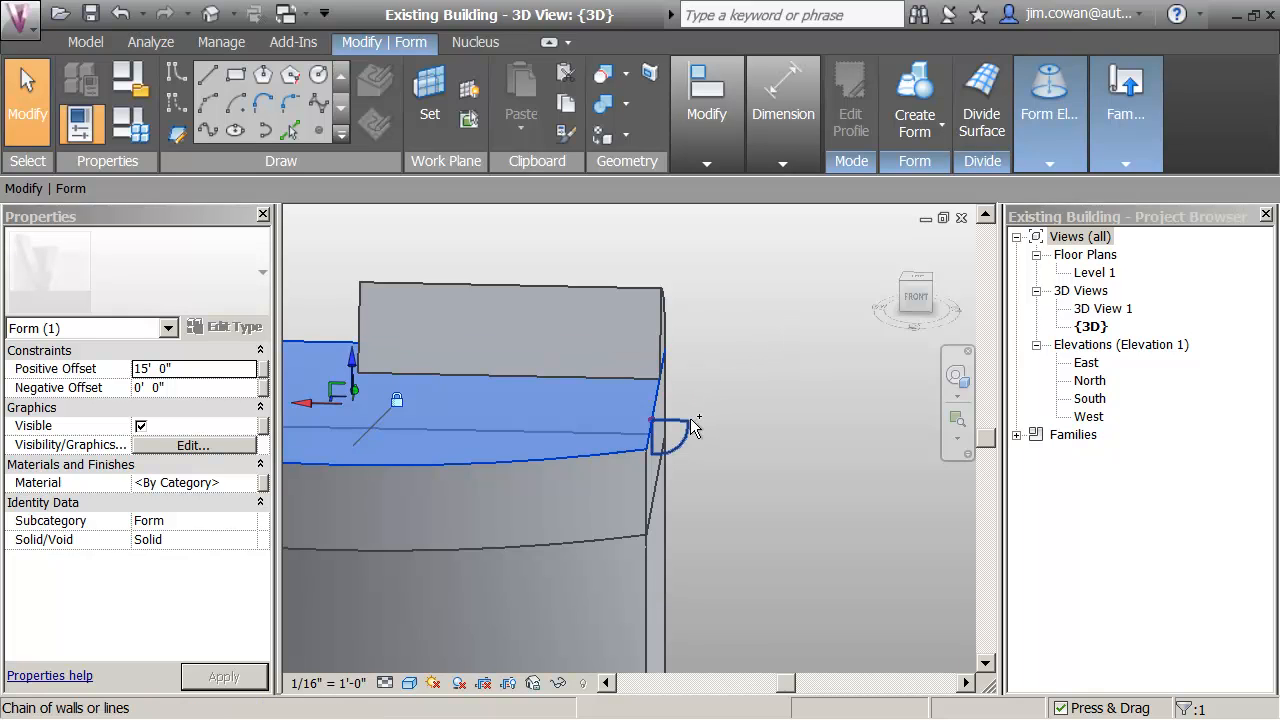
{"action": "left_click", "coordinate": [693, 422]}
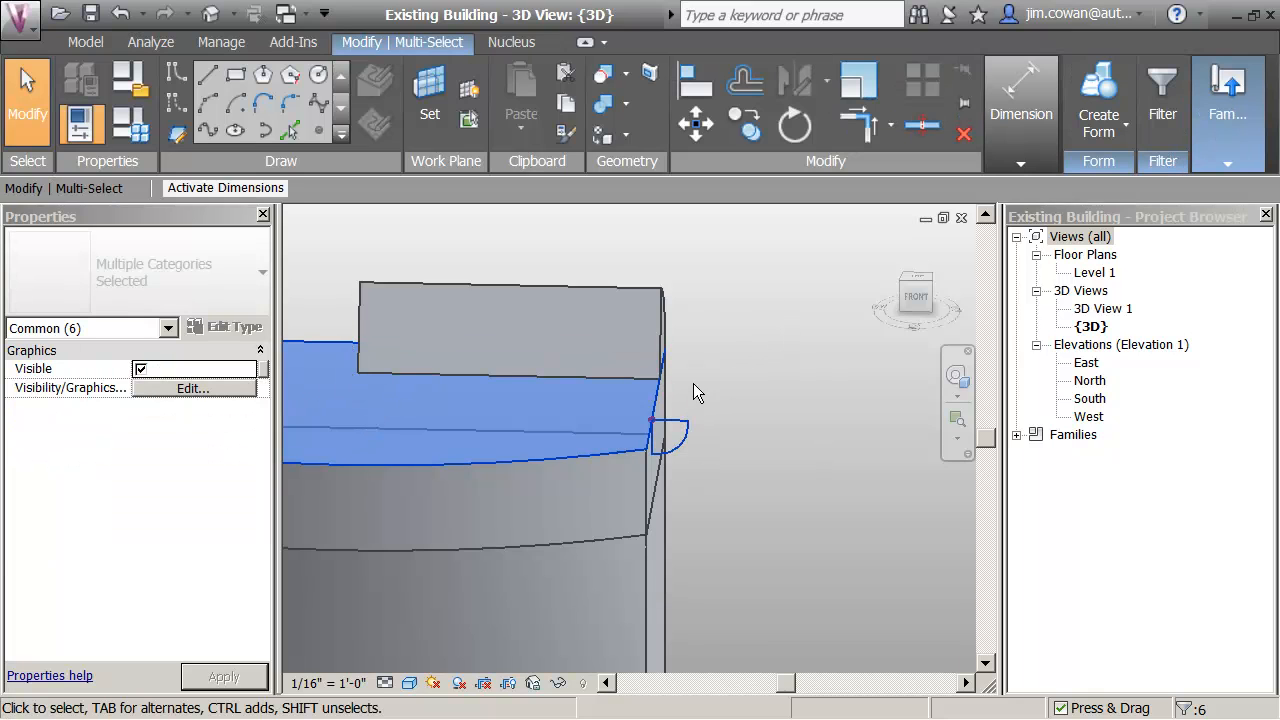
{"action": "left_click", "coordinate": [1100, 132]}
{"action": "left_click", "coordinate": [1100, 178]}
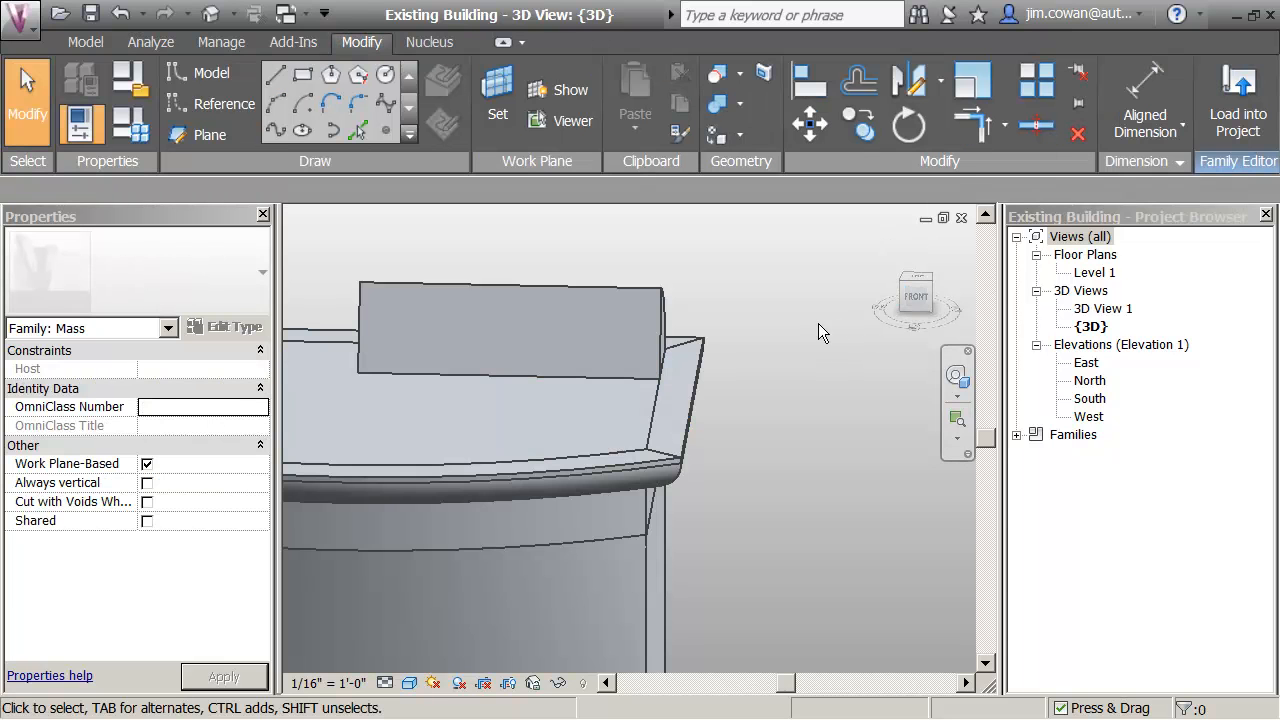
{"action": "middle_click_drag", "start_coordinate": [779, 476], "coordinate": [667, 320], "text": "shift"}
{"action": "scroll", "coordinate": [682, 267], "scroll_direction": "up", "scroll_amount": 1}
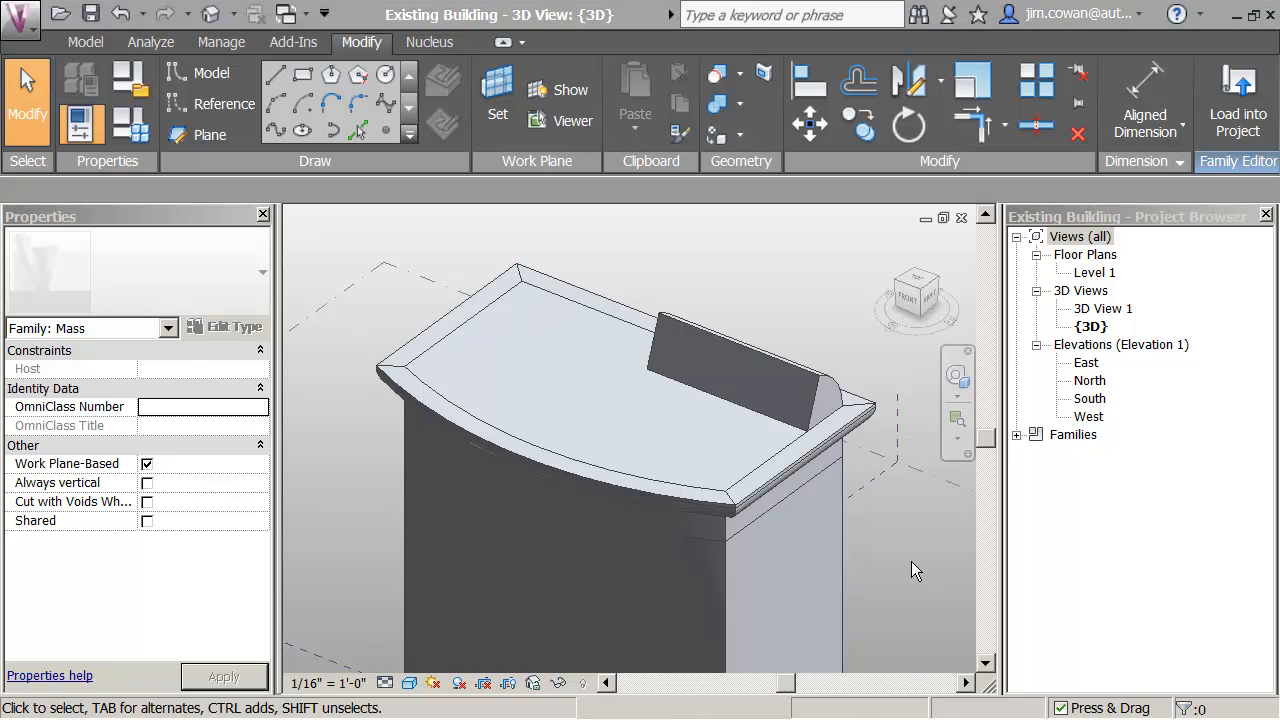
Sketch a rectangle about 39' 8" by 41' 7" on Level 1, overlapping the base corner where the arc front meets the flat end face.
{"action": "scroll", "coordinate": [904, 561], "scroll_direction": "down", "scroll_amount": 1}
{"action": "middle_click_drag", "start_coordinate": [904, 561], "coordinate": [760, 463]}
{"action": "scroll", "coordinate": [840, 510], "scroll_direction": "down", "scroll_amount": 1}
{"action": "middle_click_drag", "start_coordinate": [768, 544], "coordinate": [760, 530]}
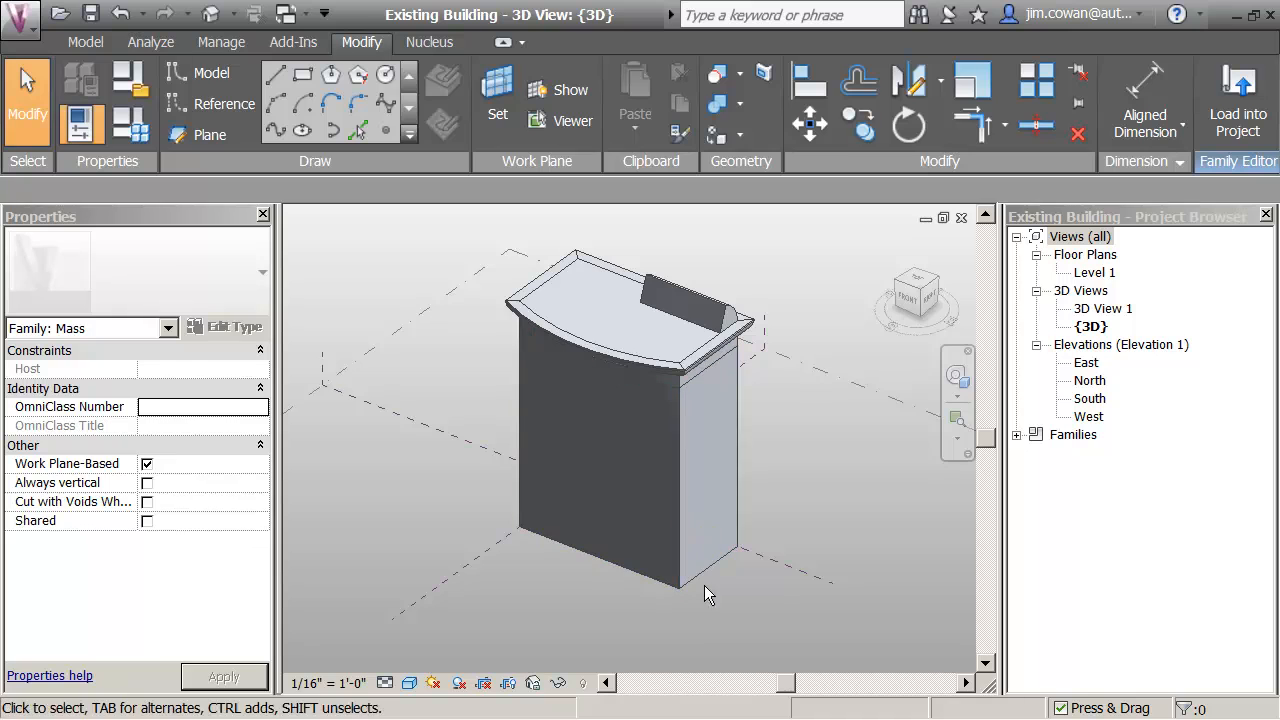
{"action": "middle_click_drag", "start_coordinate": [663, 605], "coordinate": [666, 614]}
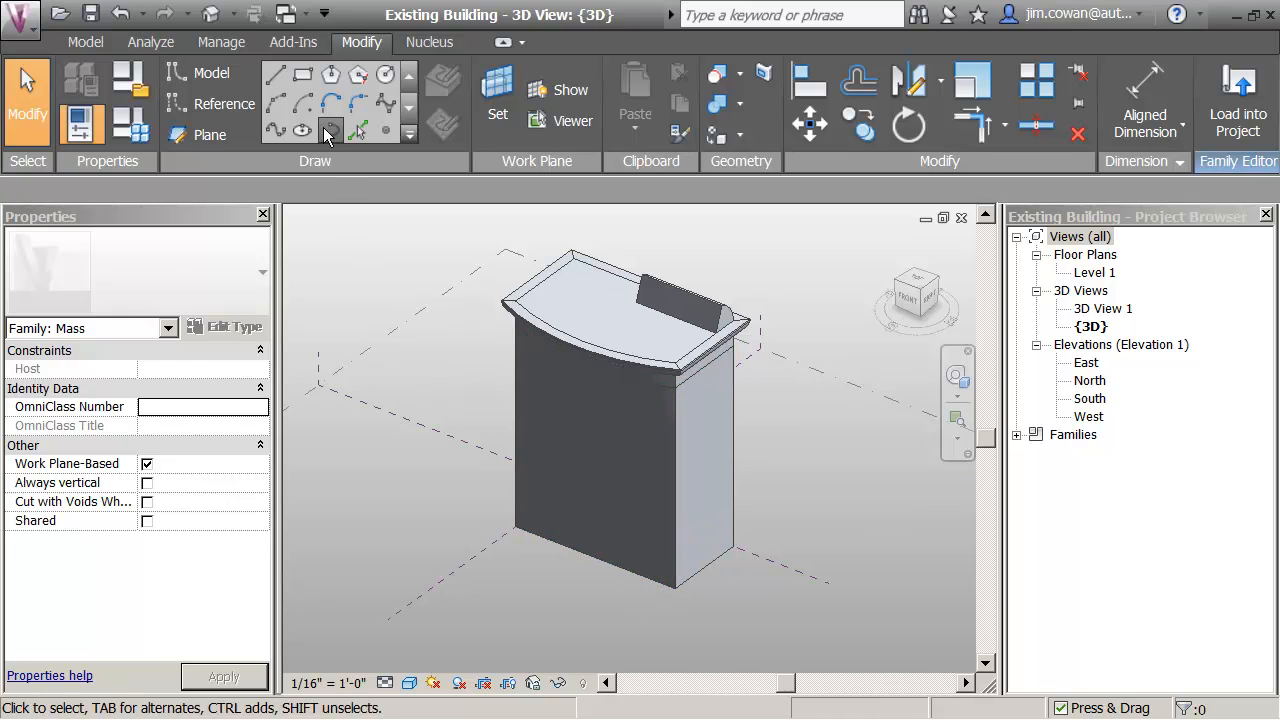
{"action": "left_click", "coordinate": [303, 81]}
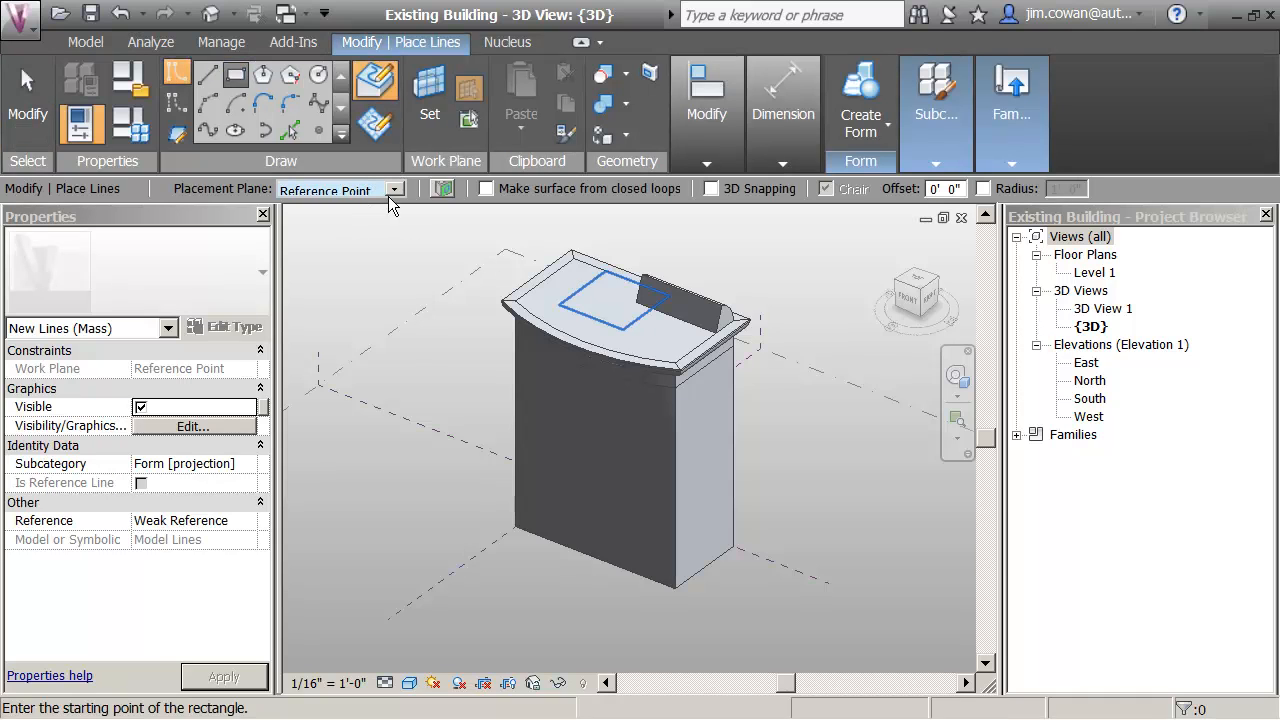
{"action": "left_click", "coordinate": [395, 192]}
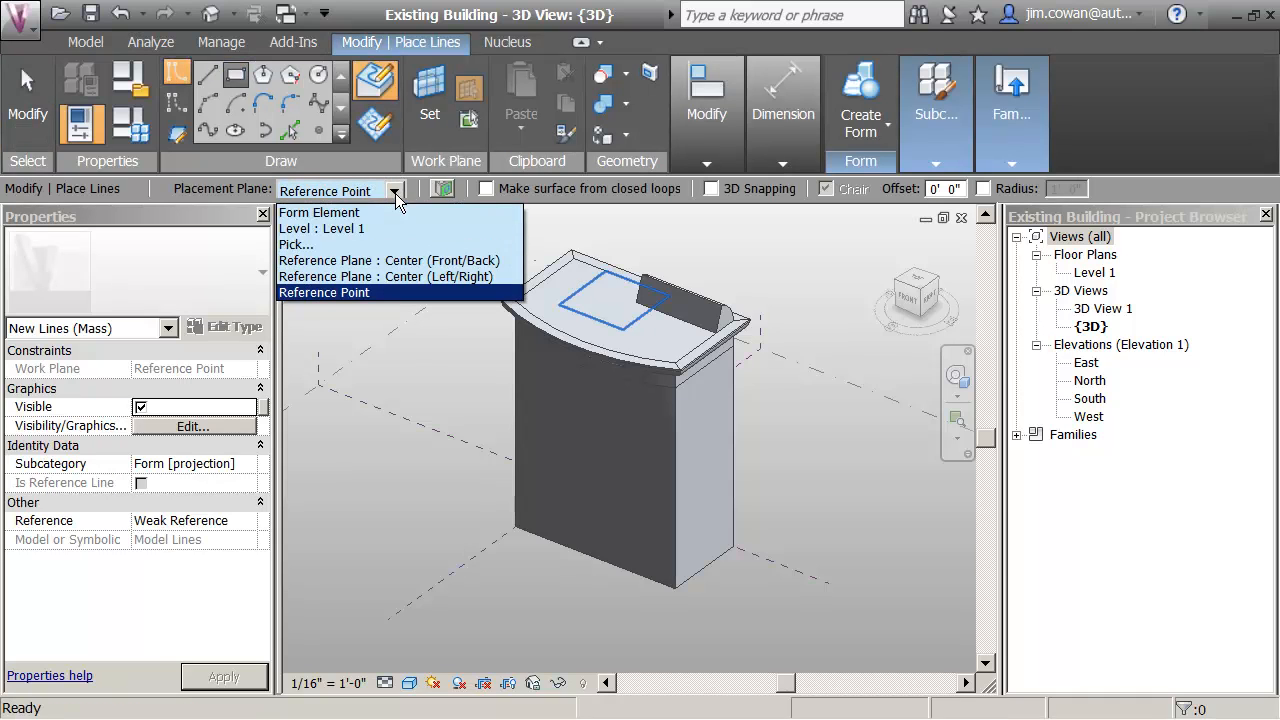
{"action": "left_click", "coordinate": [330, 229]}
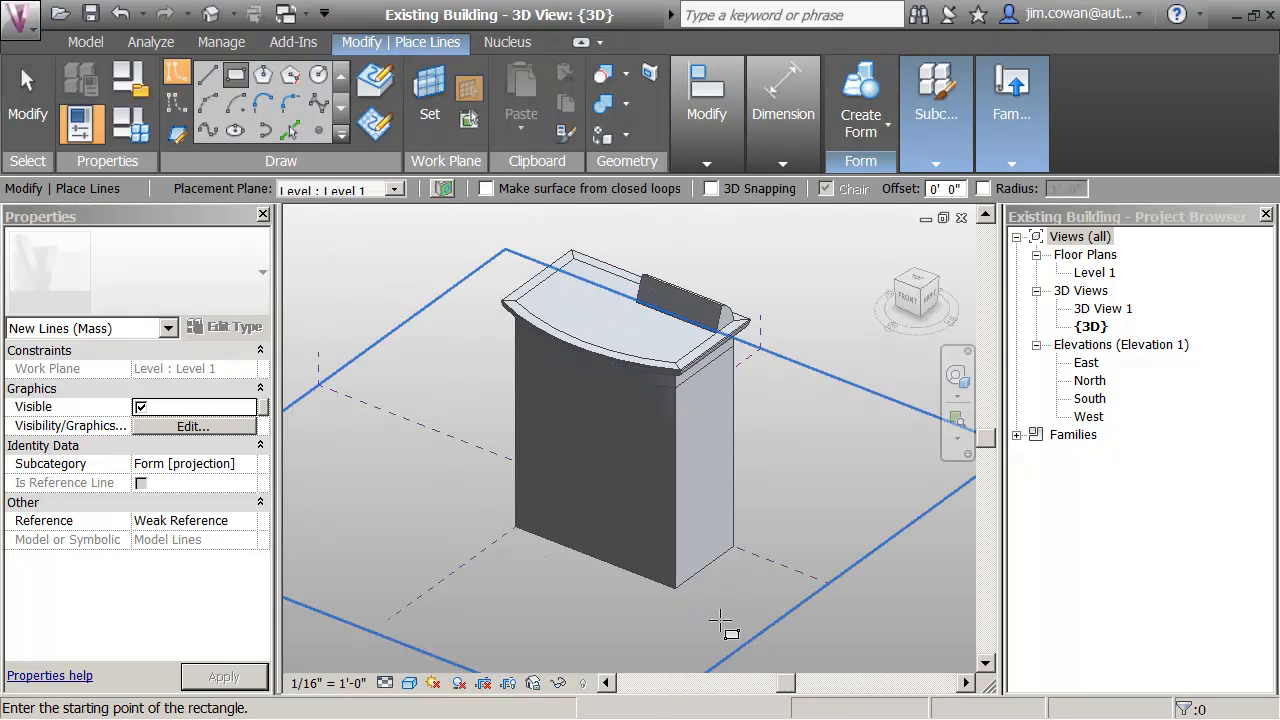
{"action": "left_click", "coordinate": [707, 568]}
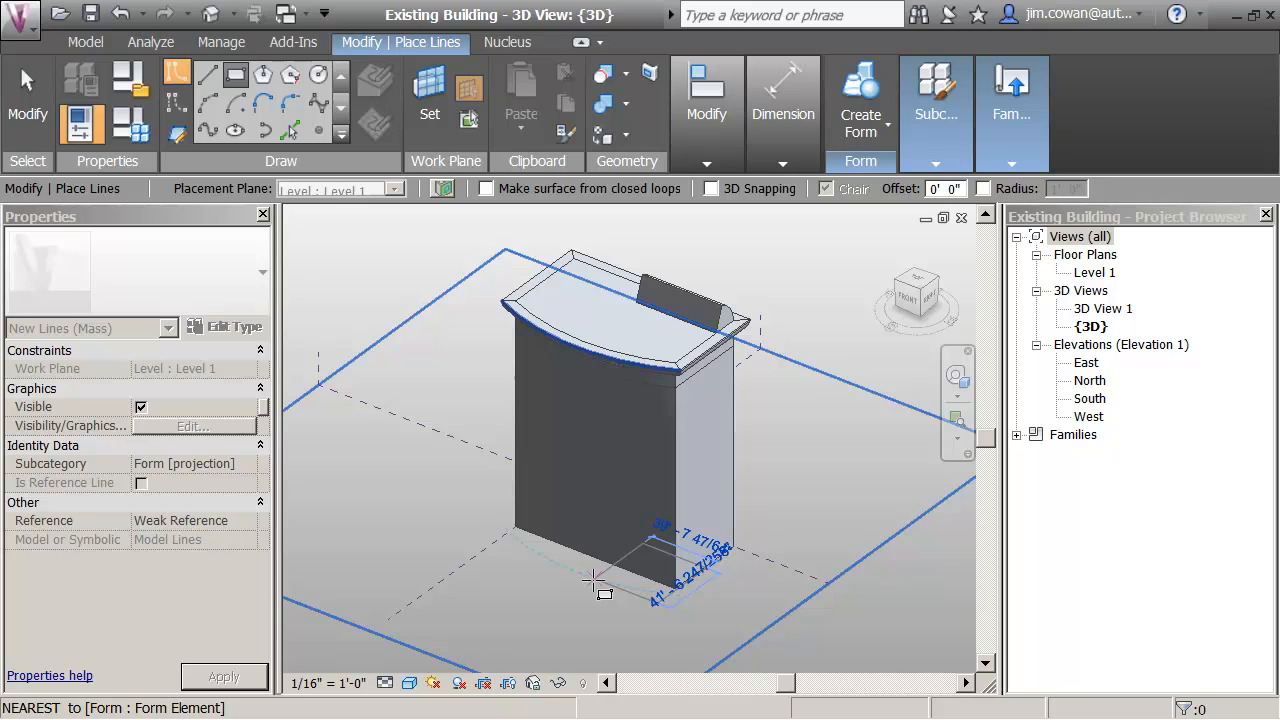
{"action": "left_click", "coordinate": [593, 580]}
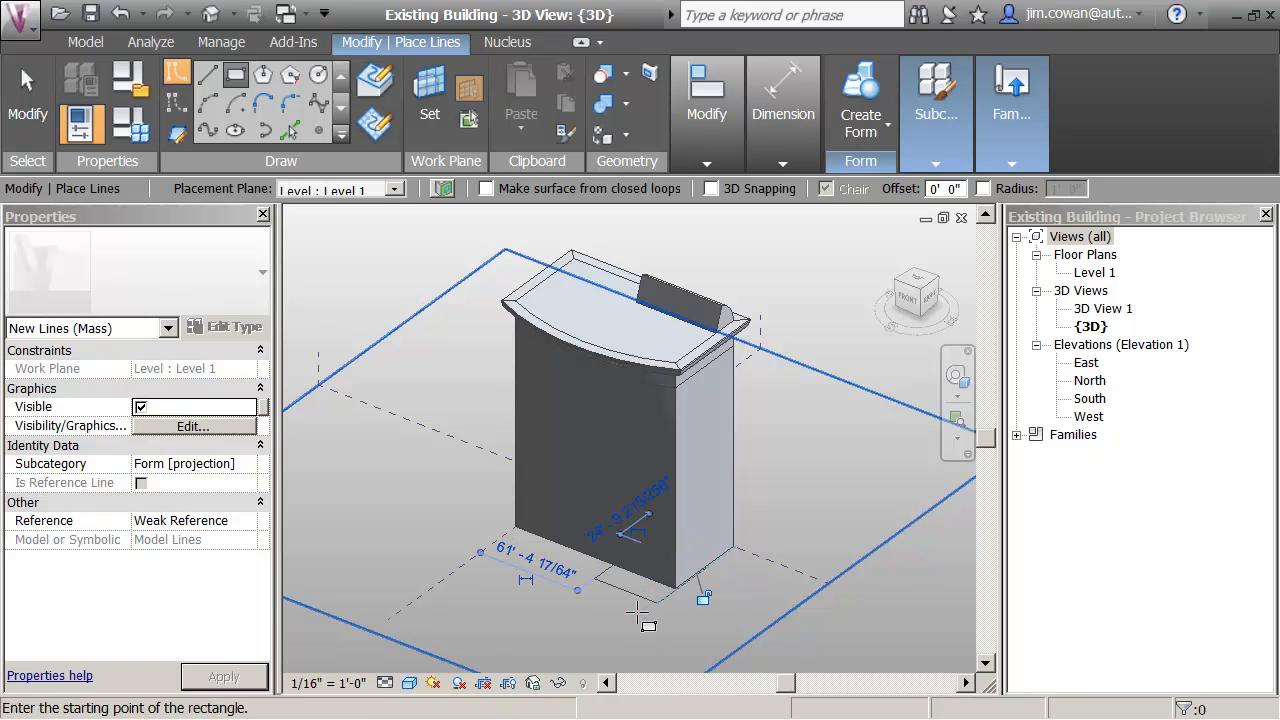
{"action": "key", "text": "Escape"}
{"action": "key", "text": "Escape"}
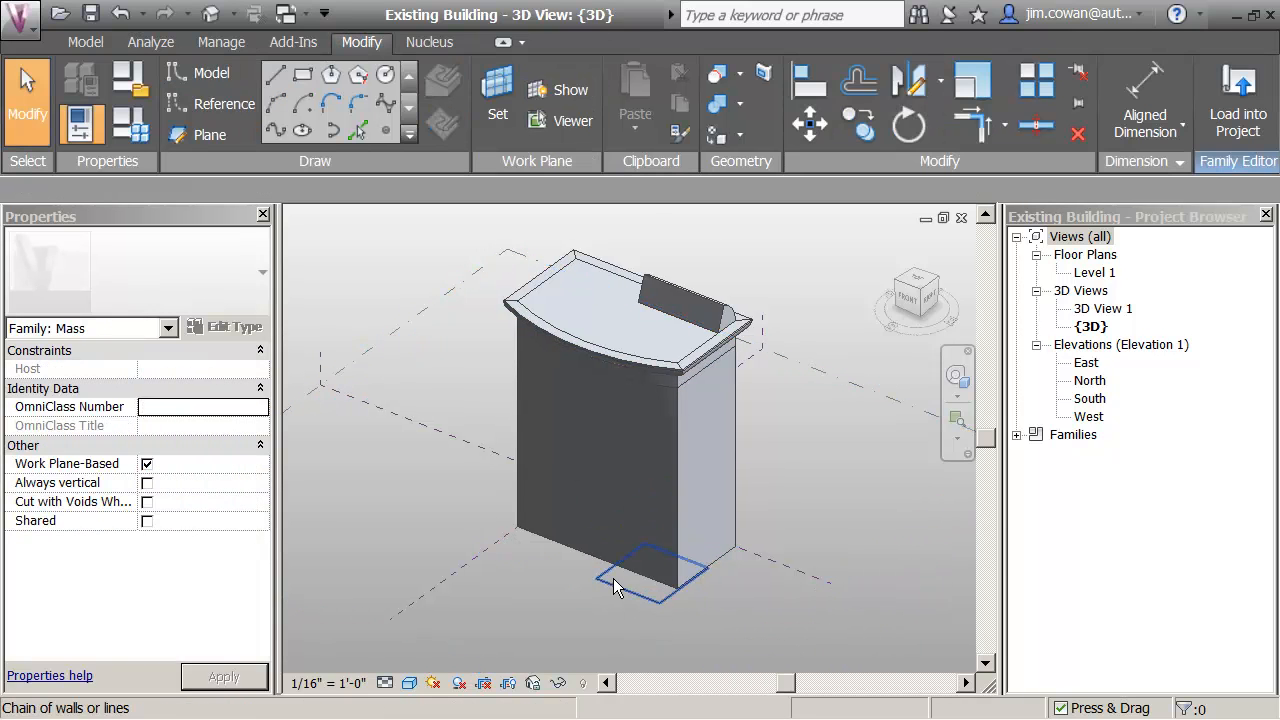
Set the distance between the rectangle's inner side and its opposite side at the building's end face to 25'.
{"action": "left_click", "coordinate": [610, 573]}
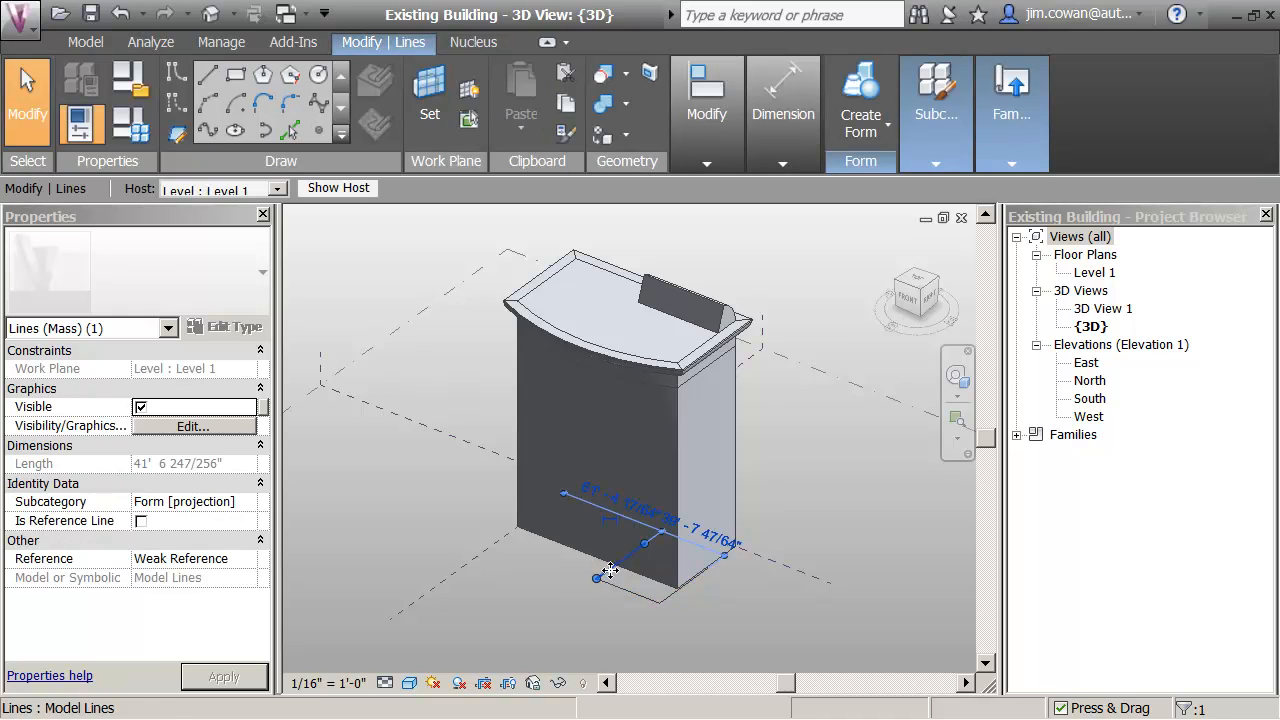
{"action": "left_click", "coordinate": [718, 543]}
{"action": "type", "text": "2"}
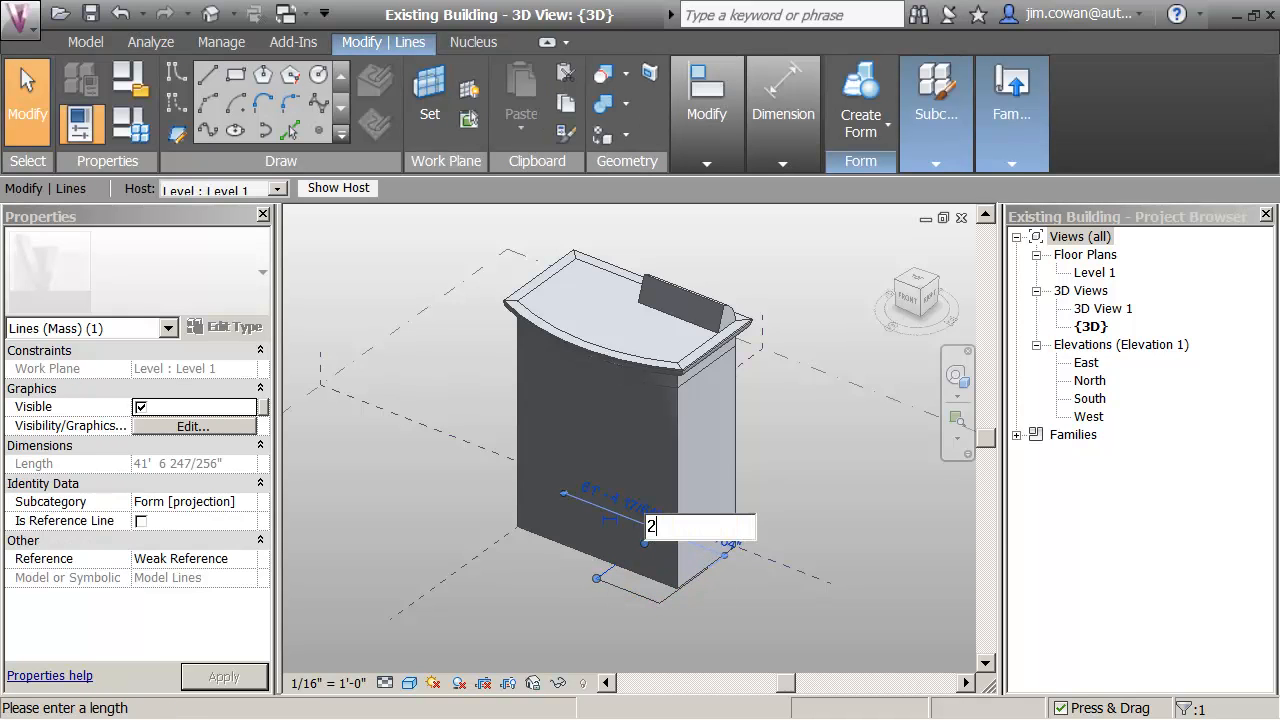
{"action": "type", "text": "5"}
{"action": "key", "text": "Return"}
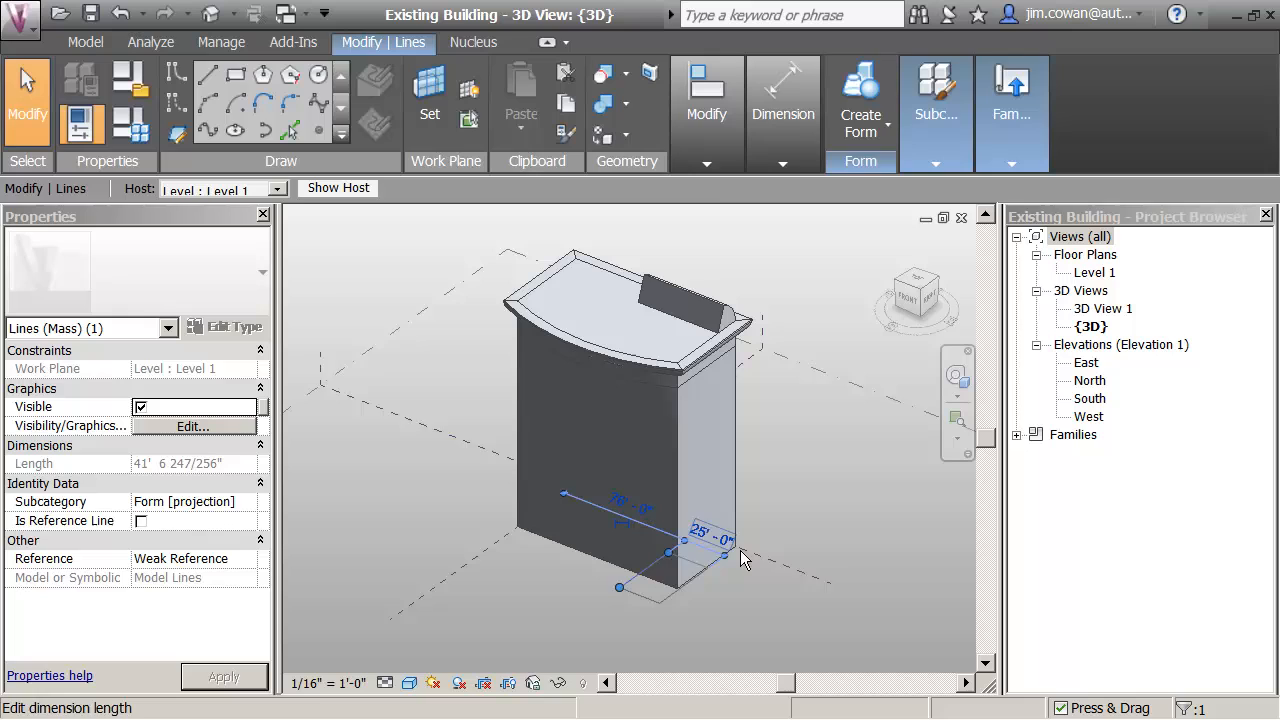
{"action": "left_click", "coordinate": [750, 603]}
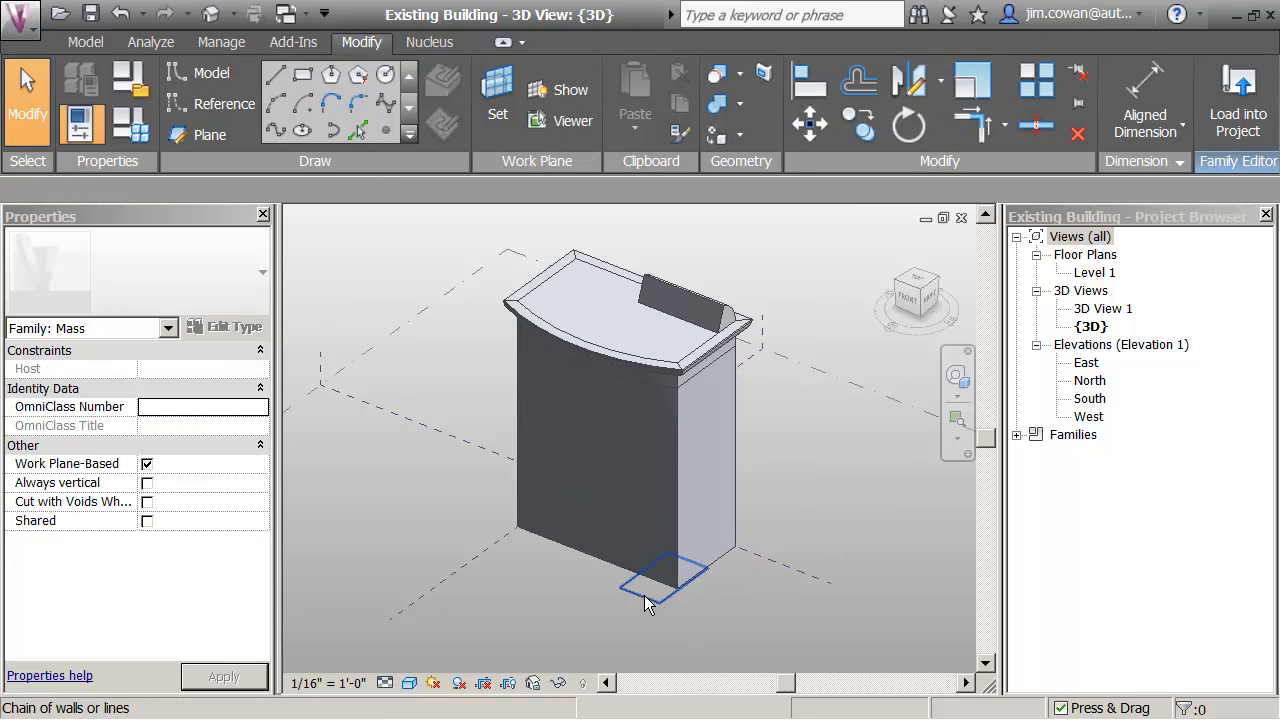
Create a void form from the Level 1 rectangle to cut the base corner of the building.
{"action": "scroll", "coordinate": [634, 598], "scroll_direction": "up", "scroll_amount": 2}
{"action": "middle_click_drag", "start_coordinate": [715, 581], "coordinate": [731, 587]}
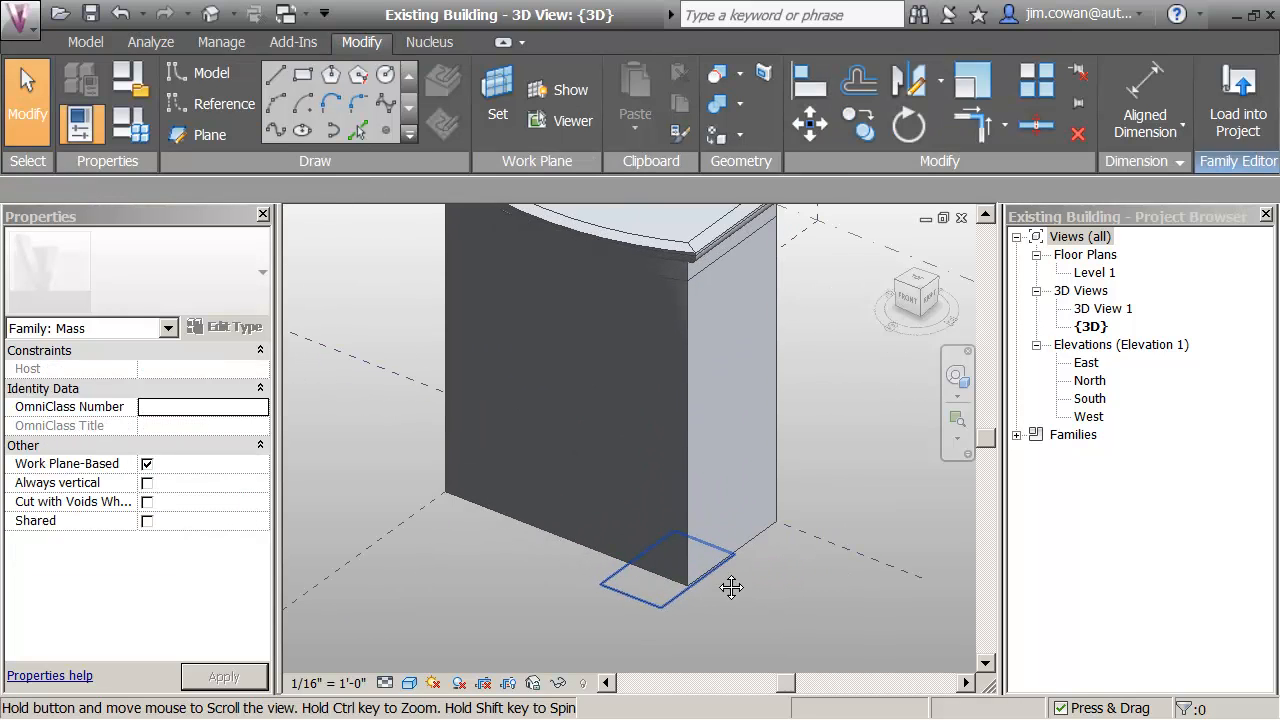
{"action": "middle_click_drag", "start_coordinate": [637, 573], "coordinate": [624, 558]}
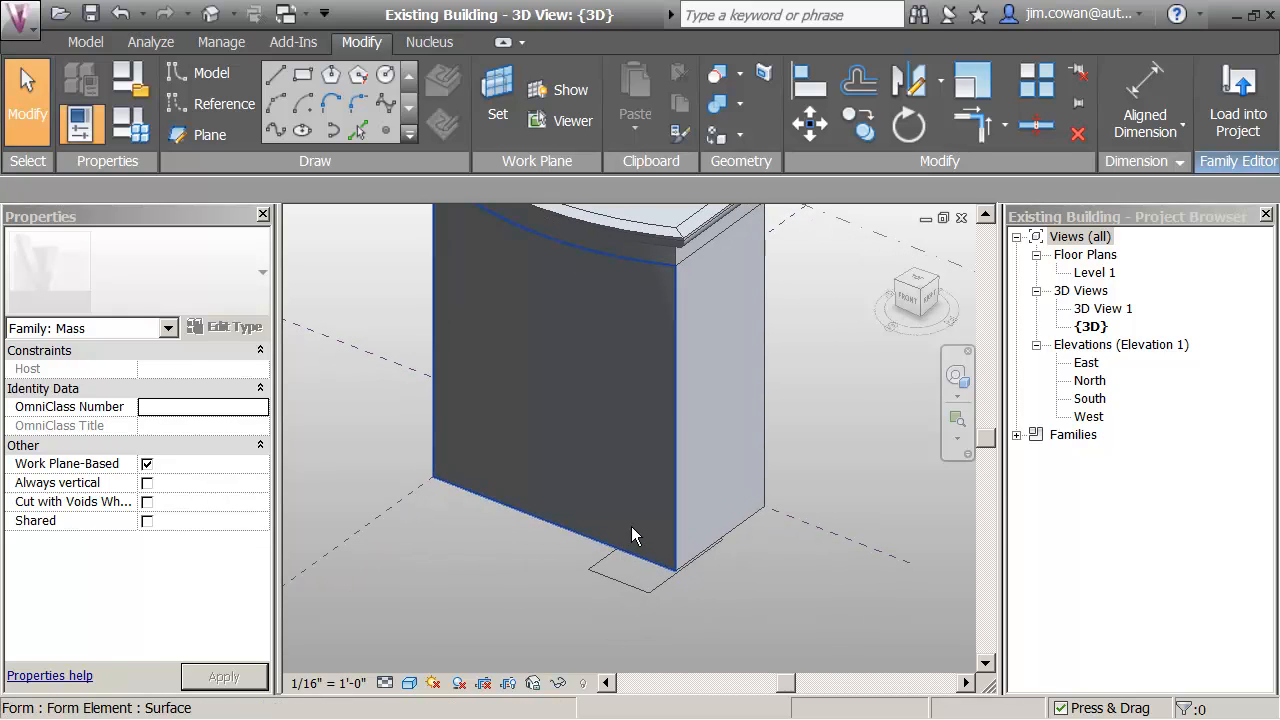
{"action": "left_click", "coordinate": [591, 565]}
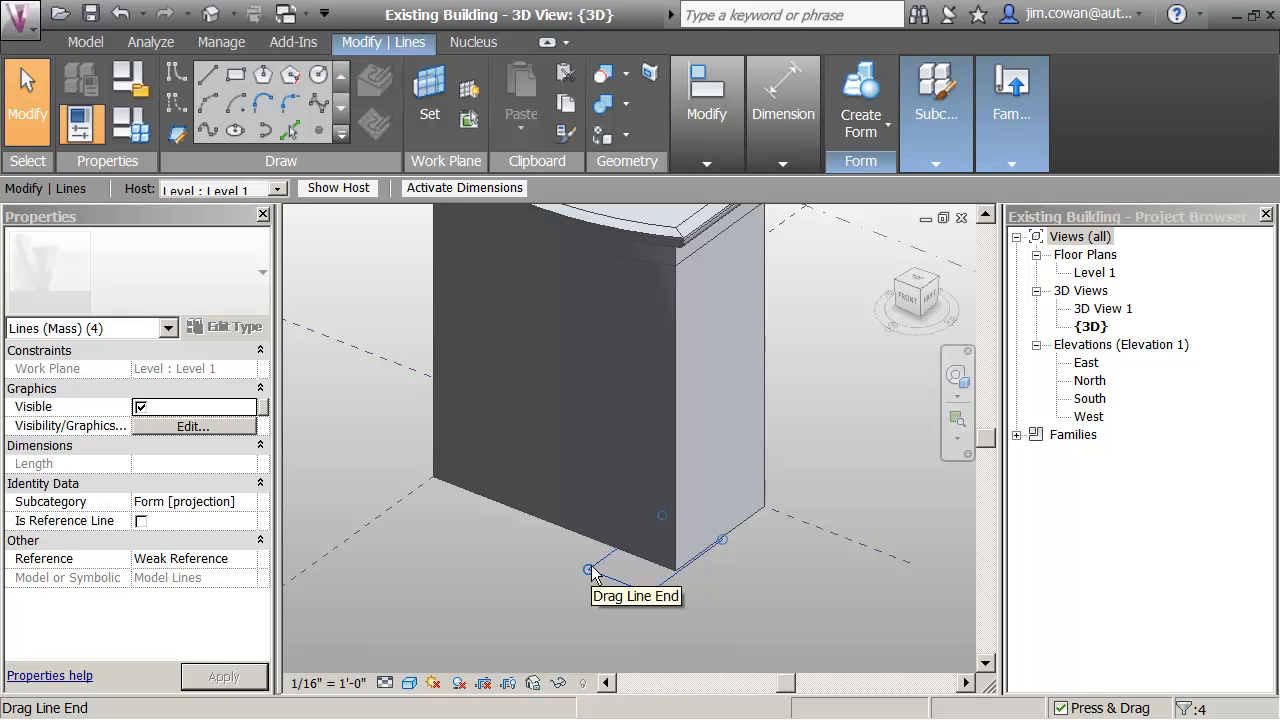
{"action": "left_click", "coordinate": [880, 128]}
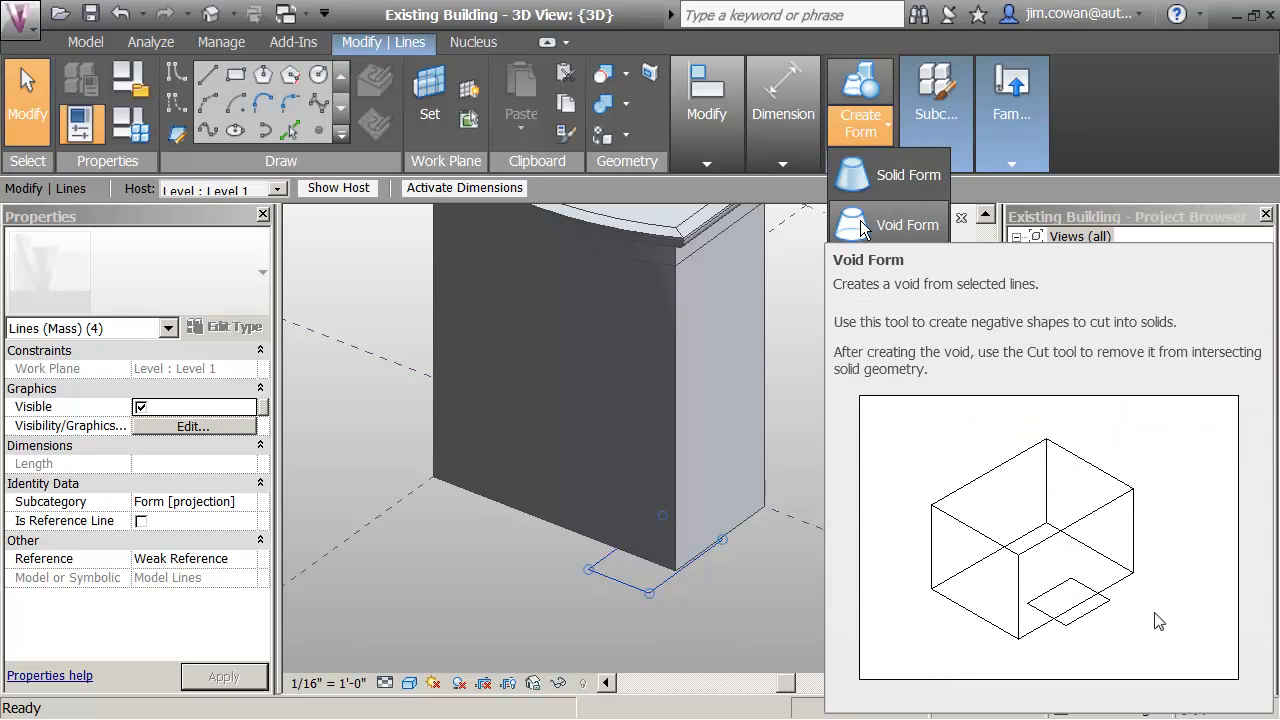
{"action": "left_click", "coordinate": [862, 226]}
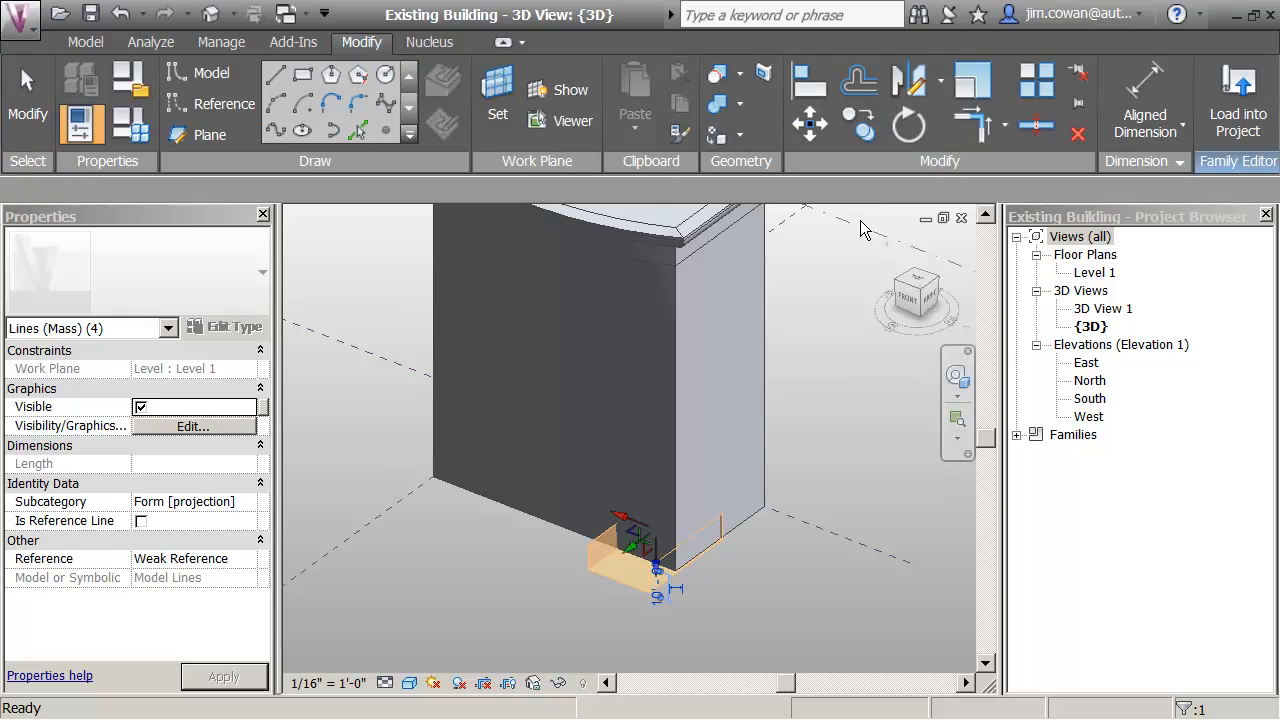
{"action": "left_click", "coordinate": [761, 583]}
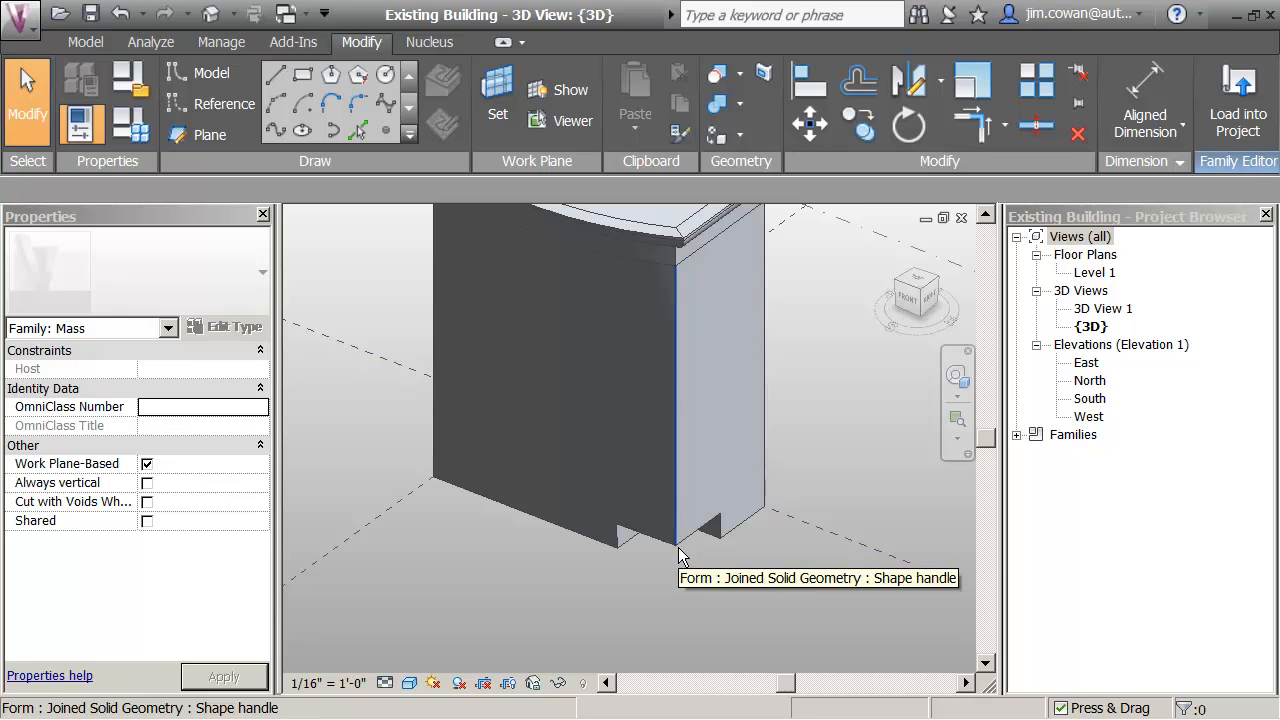
Set the height of the void form cutting the building's base corner to 65'.
{"action": "key", "text": "Tab"}
{"action": "key", "text": "Tab"}
{"action": "key", "text": "Tab"}
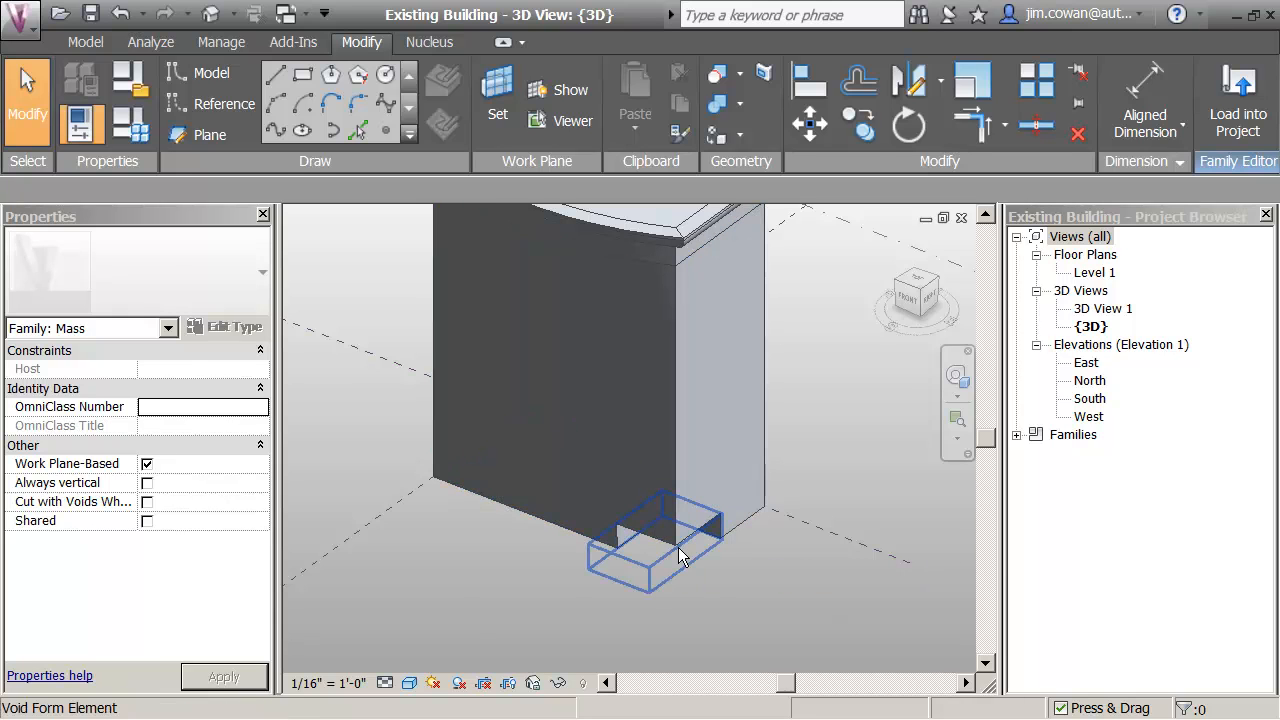
{"action": "left_click", "coordinate": [678, 547]}
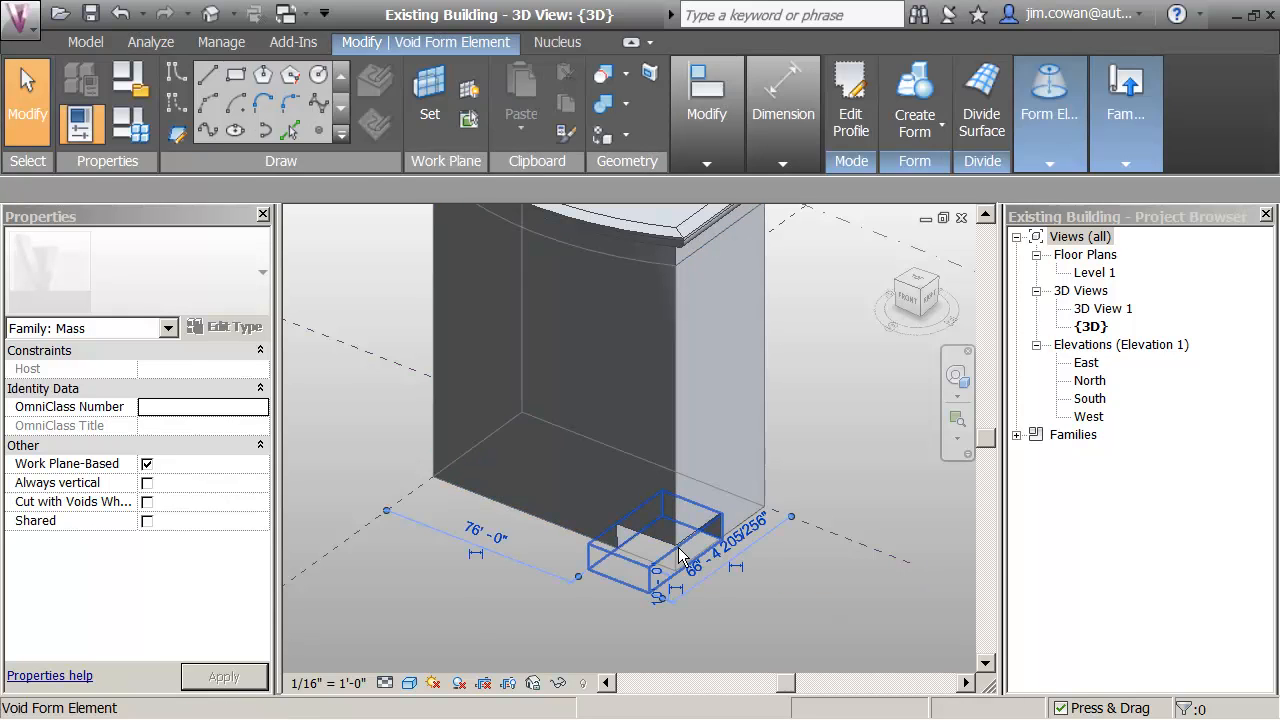
{"action": "left_click", "coordinate": [659, 595]}
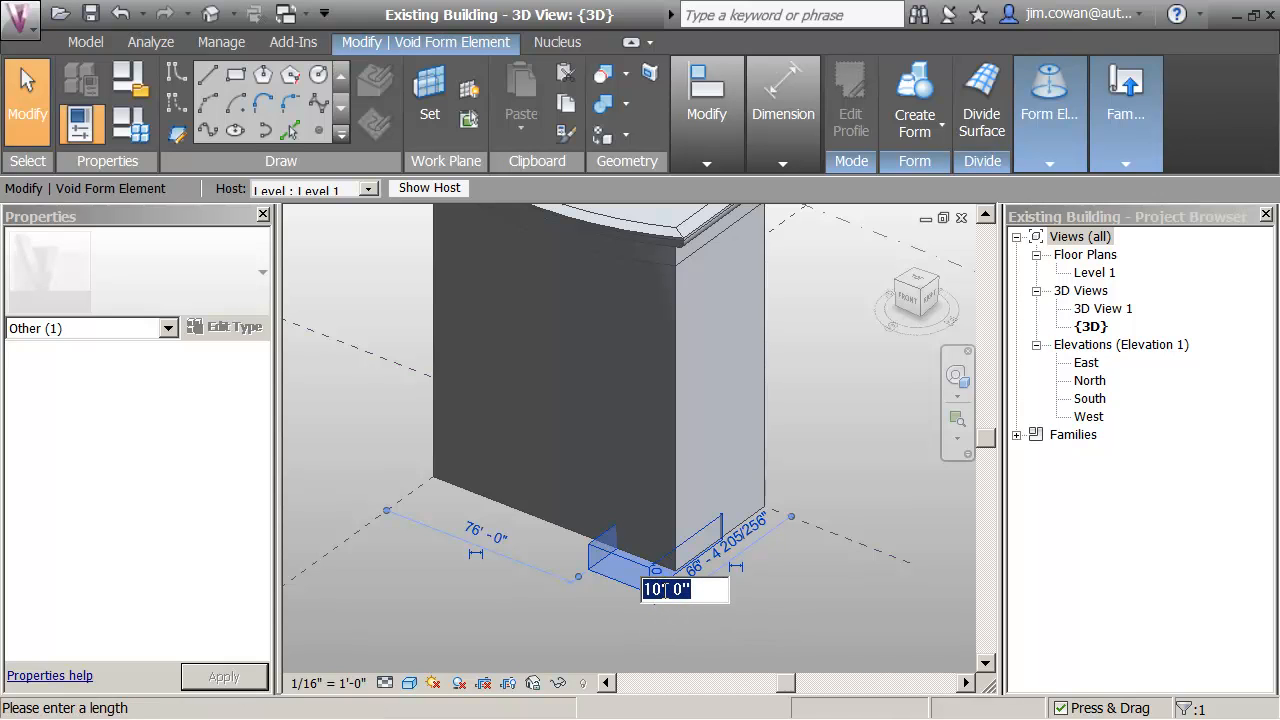
{"action": "left_click_drag", "start_coordinate": [664, 590], "coordinate": [622, 594]}
{"action": "type", "text": "65"}
{"action": "key", "text": "Return"}
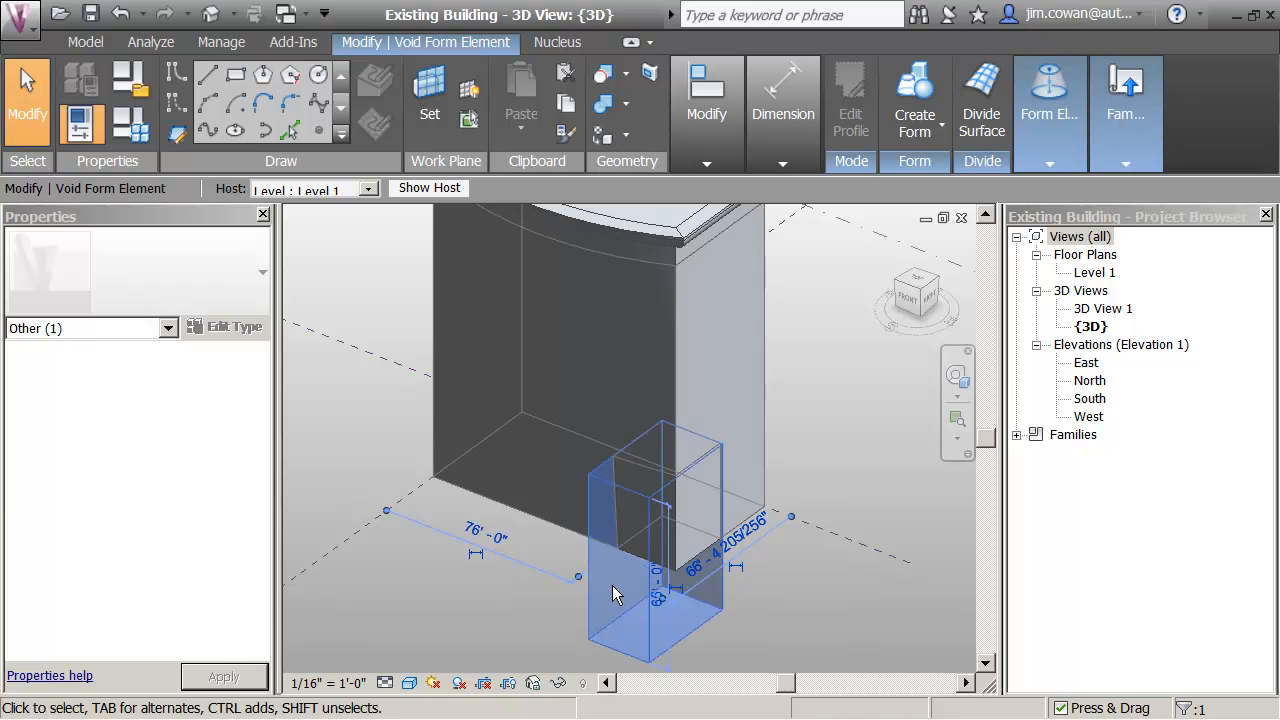
{"action": "left_click", "coordinate": [529, 612]}
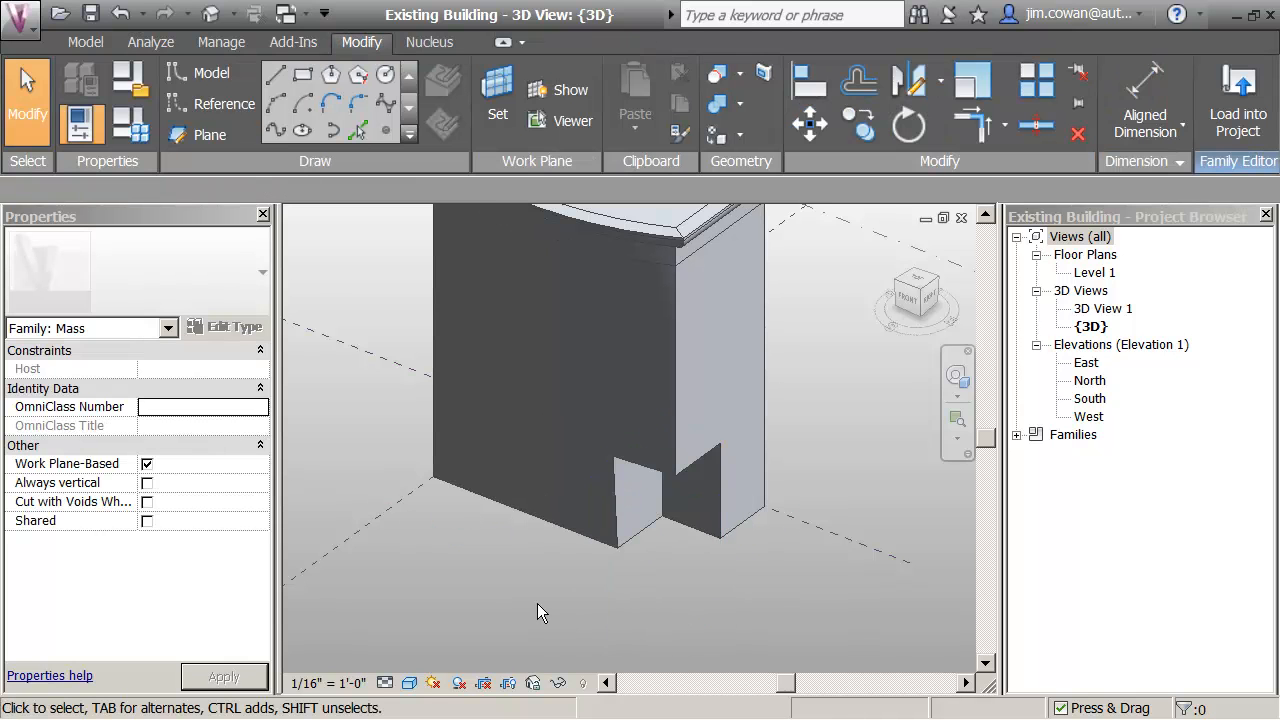
Join the main building solid with the upper form stacked on top of it using Join Geometry.
{"action": "middle_click_drag", "start_coordinate": [537, 605], "coordinate": [552, 513], "text": "shift"}
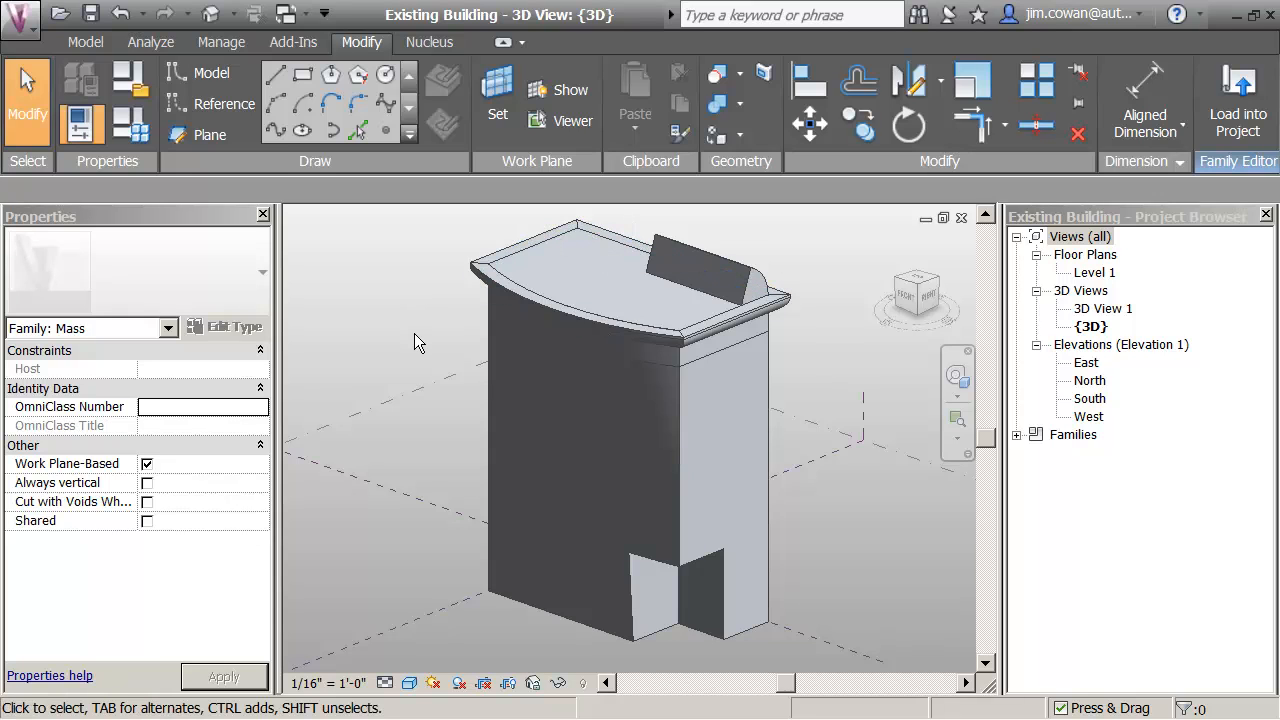
{"action": "mouse_move", "coordinate": [412, 333]}
{"action": "middle_mouse_down"}
{"action": "mouse_move", "coordinate": [431, 349]}
{"action": "mouse_move", "coordinate": [398, 329]}
{"action": "middle_mouse_up"}
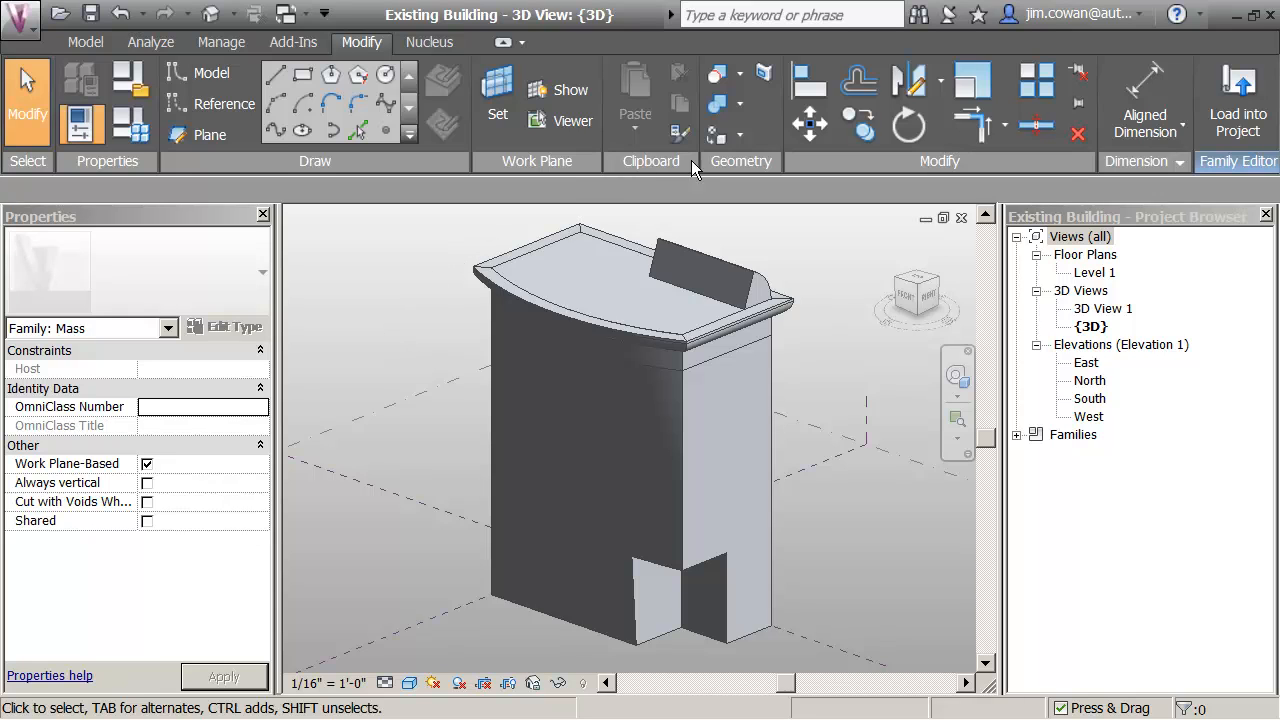
{"action": "left_click", "coordinate": [739, 105]}
{"action": "left_click", "coordinate": [758, 140]}
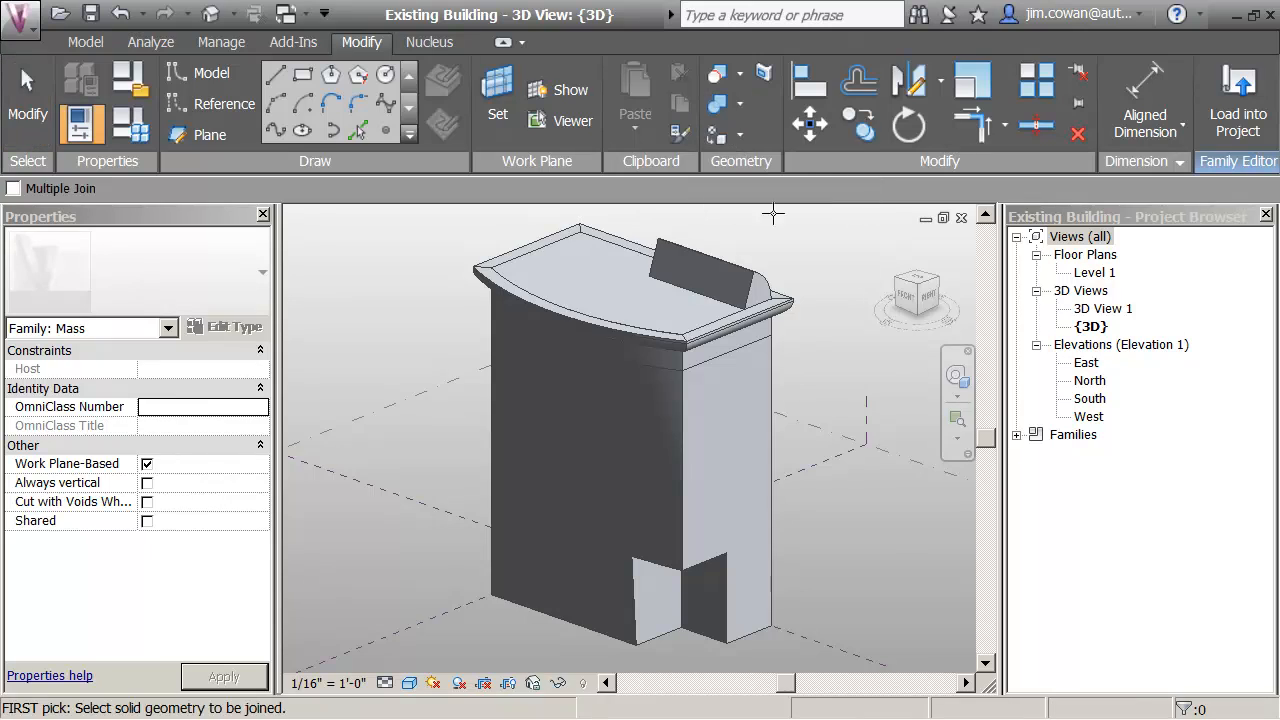
{"action": "left_click", "coordinate": [765, 450]}
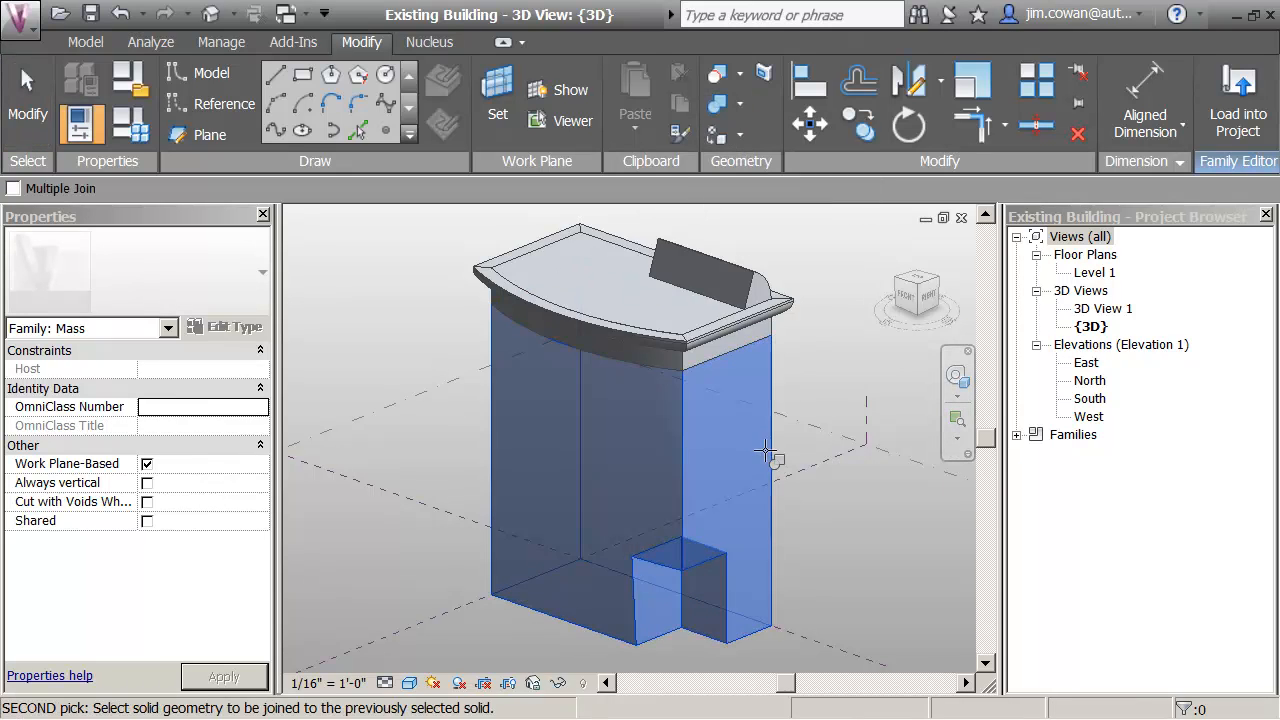
{"action": "left_click", "coordinate": [773, 332]}
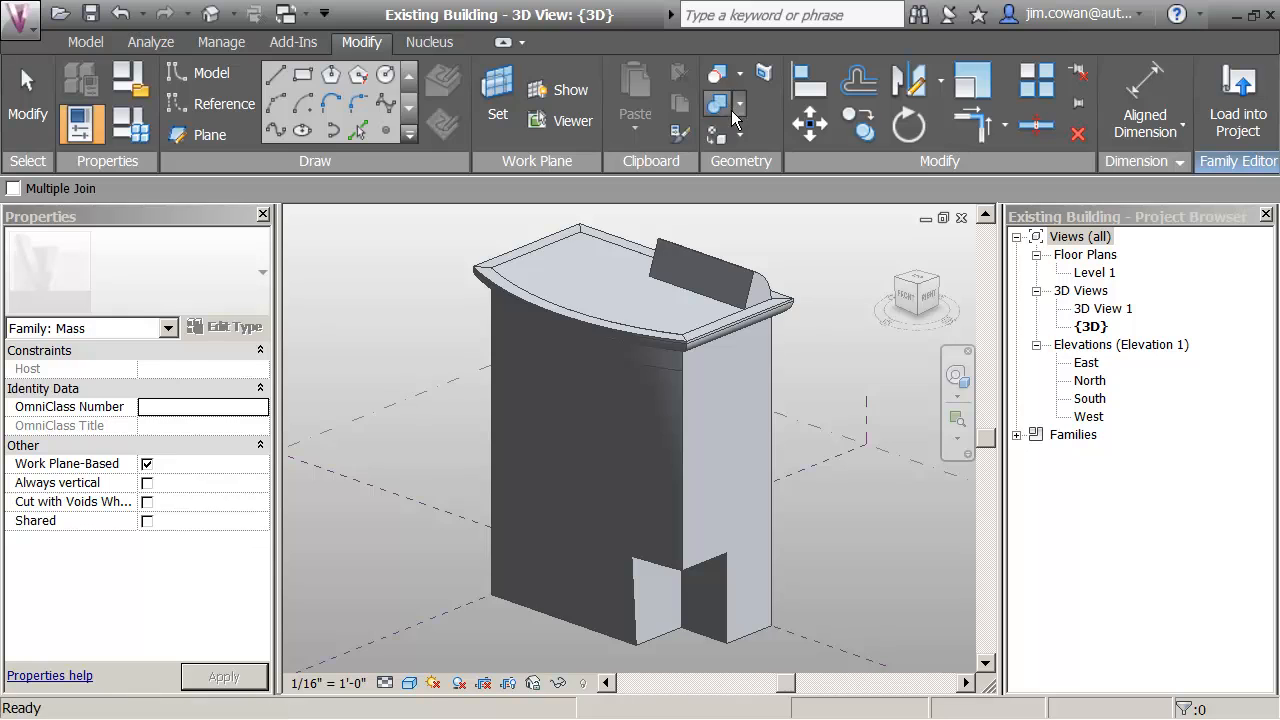
Join the swept roof edge and the revolved rooftop form to the building solid.
{"action": "left_click", "coordinate": [774, 384]}
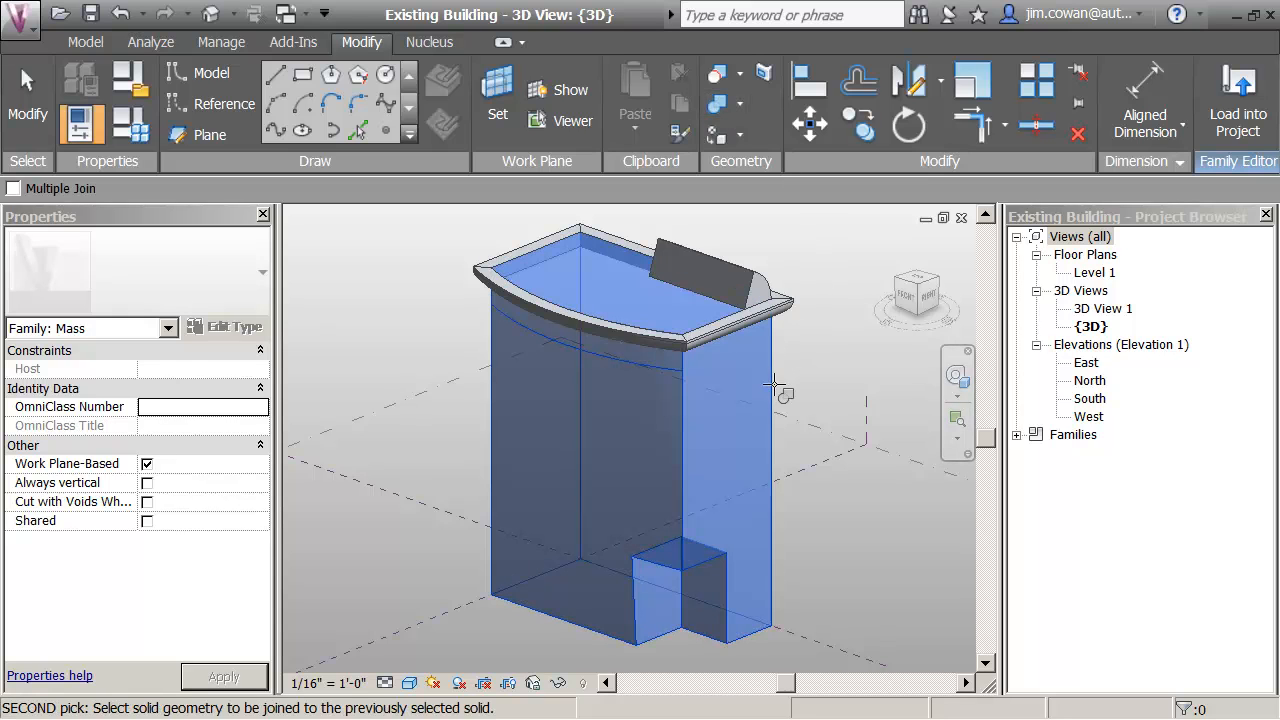
{"action": "left_click", "coordinate": [790, 308]}
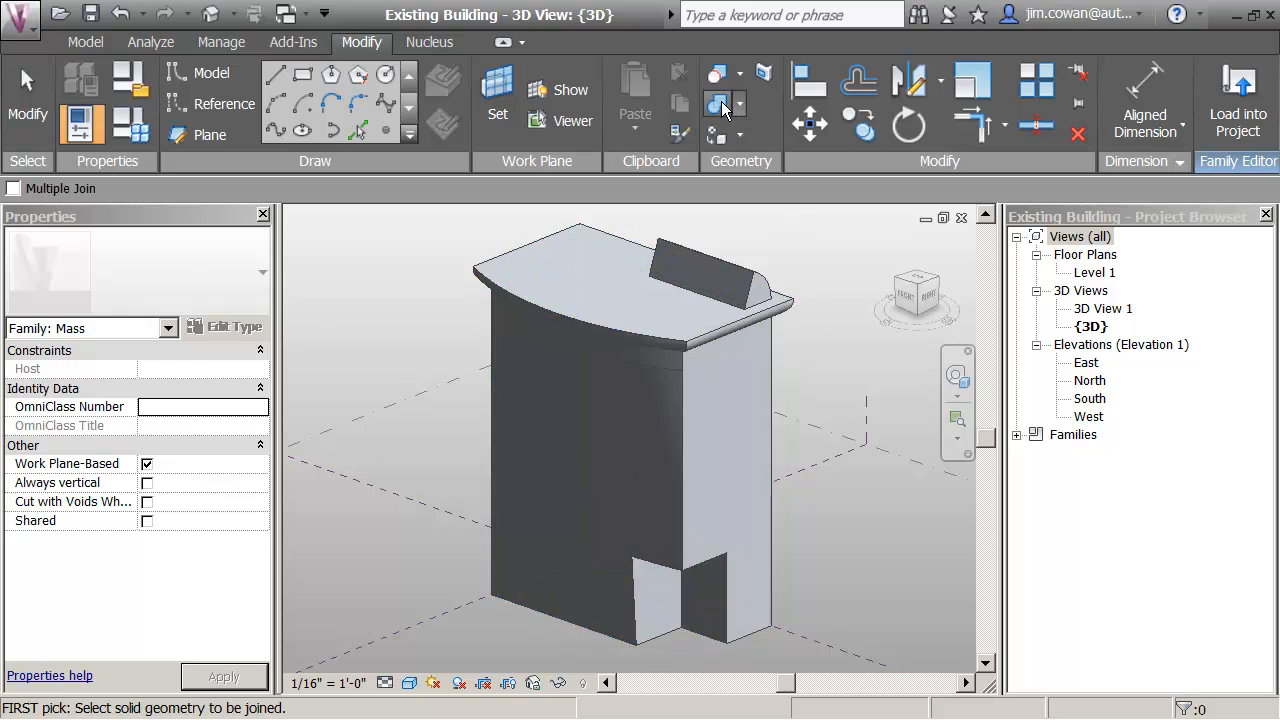
{"action": "left_click", "coordinate": [782, 377]}
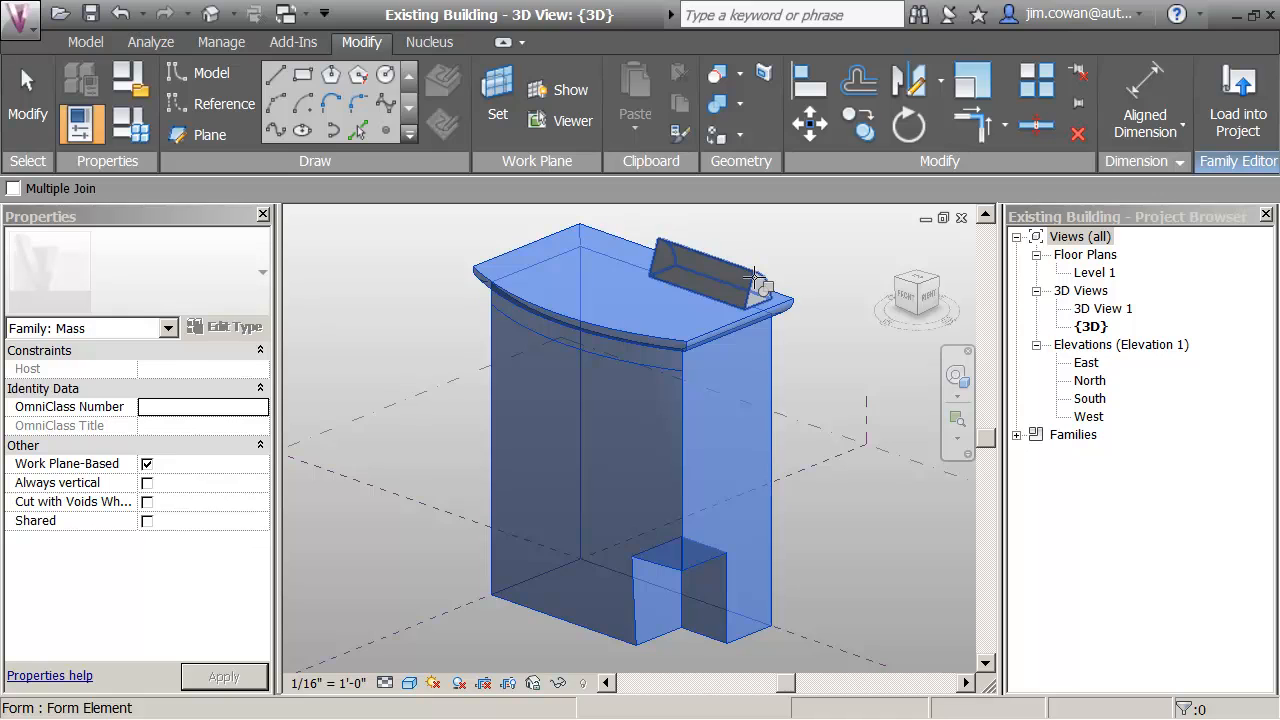
{"action": "left_click", "coordinate": [756, 280]}
{"action": "scroll", "coordinate": [763, 247], "scroll_direction": "up", "scroll_amount": 1}
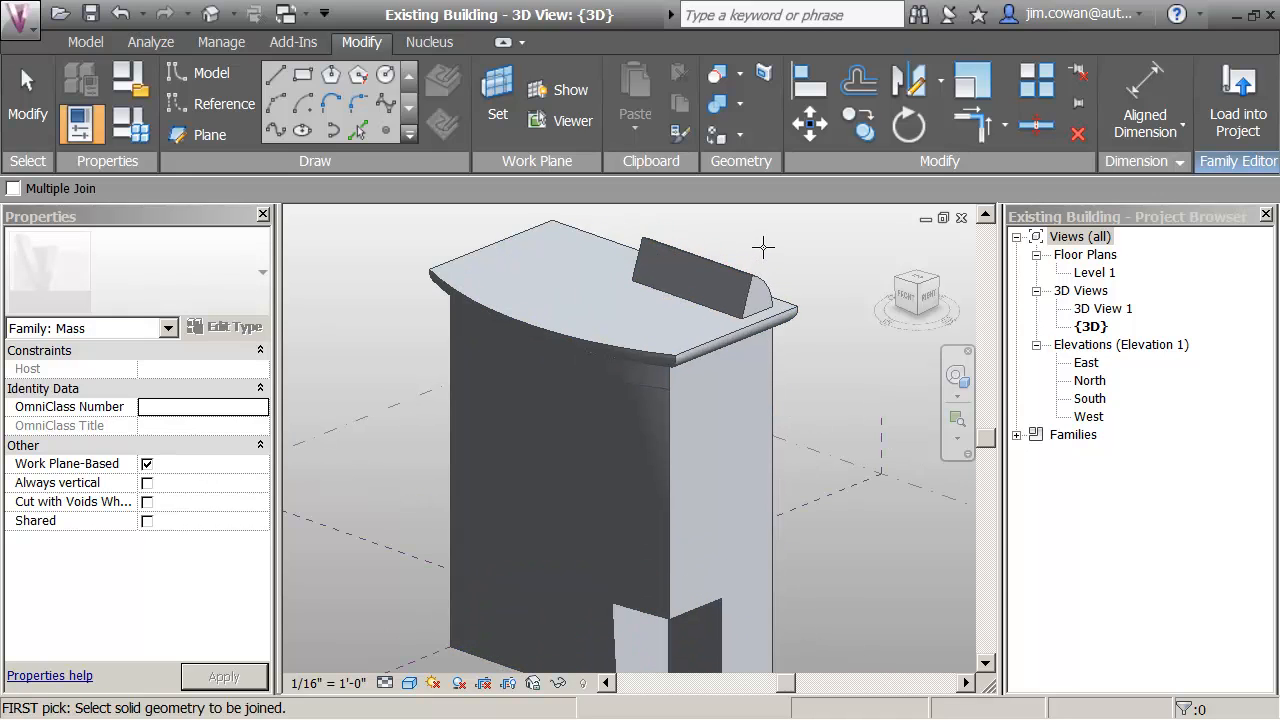
{"action": "scroll", "coordinate": [408, 353], "scroll_direction": "down", "scroll_amount": 1}
{"action": "middle_click_drag", "start_coordinate": [408, 353], "coordinate": [433, 343]}
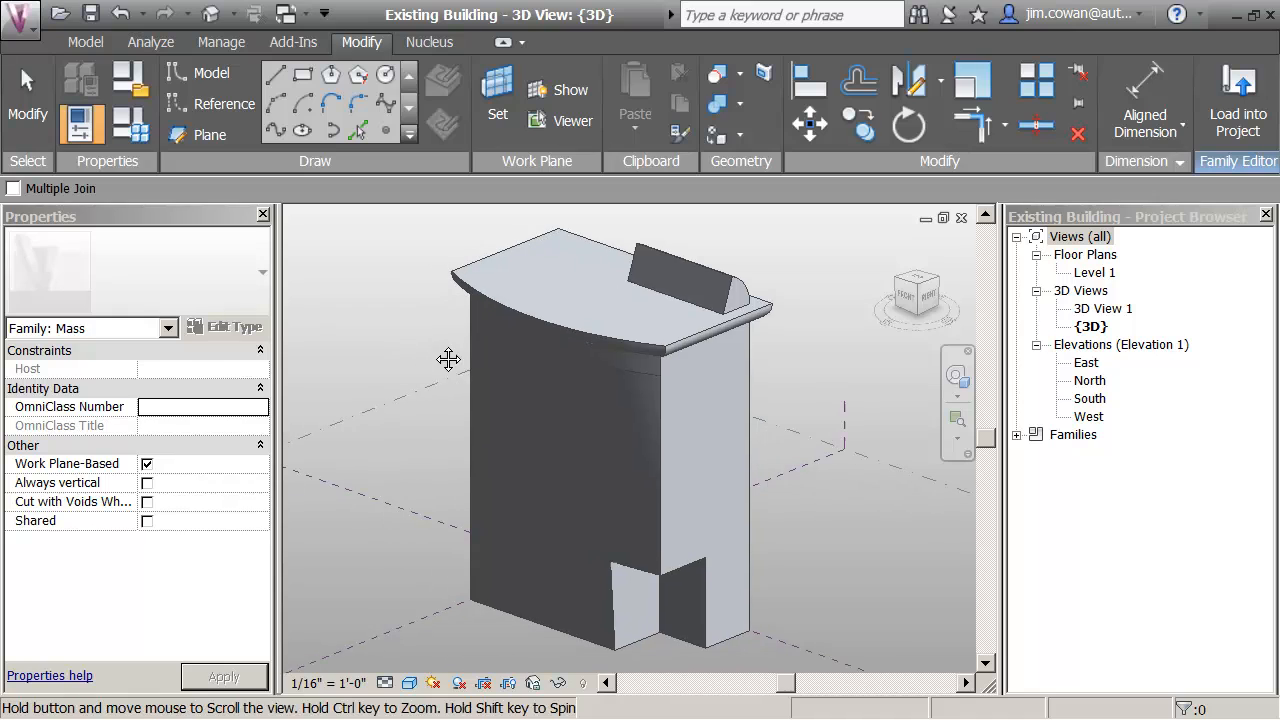